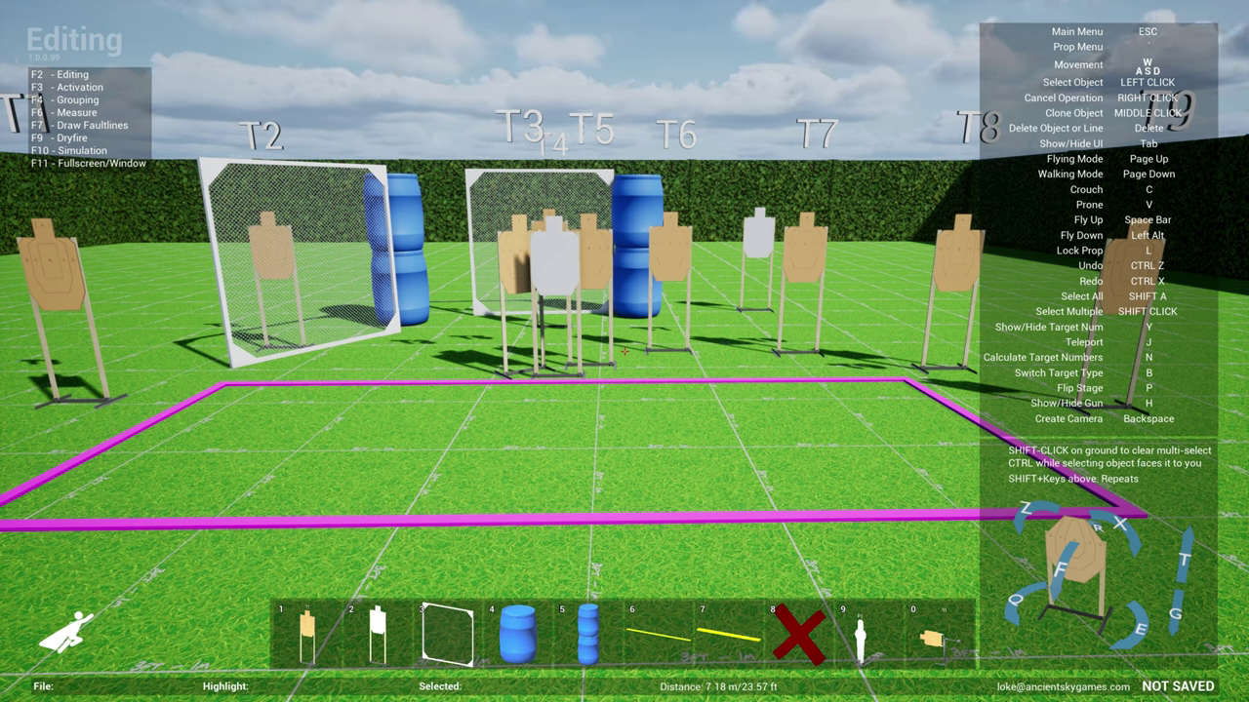
Open the bay customization, preview the Narrow wall preset, and apply the Wide wall preset to the bay
{"action": "key", "text": "Escape"}
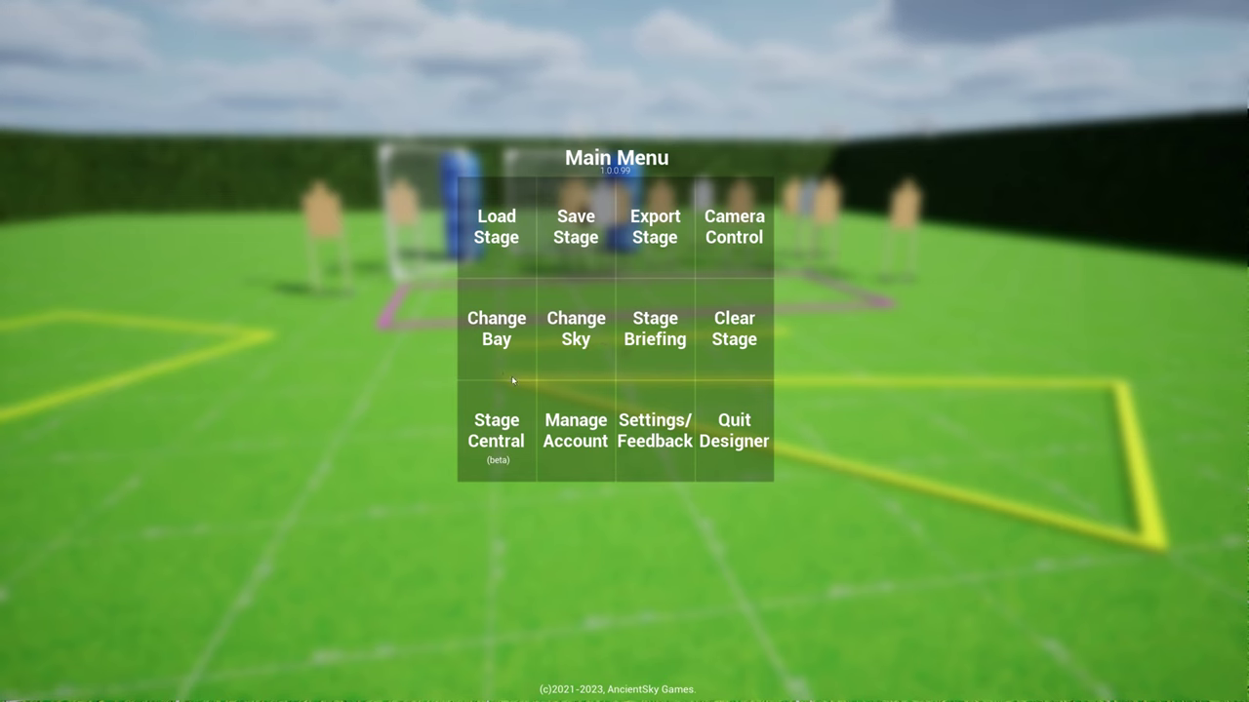
{"action": "left_click", "coordinate": [499, 346]}
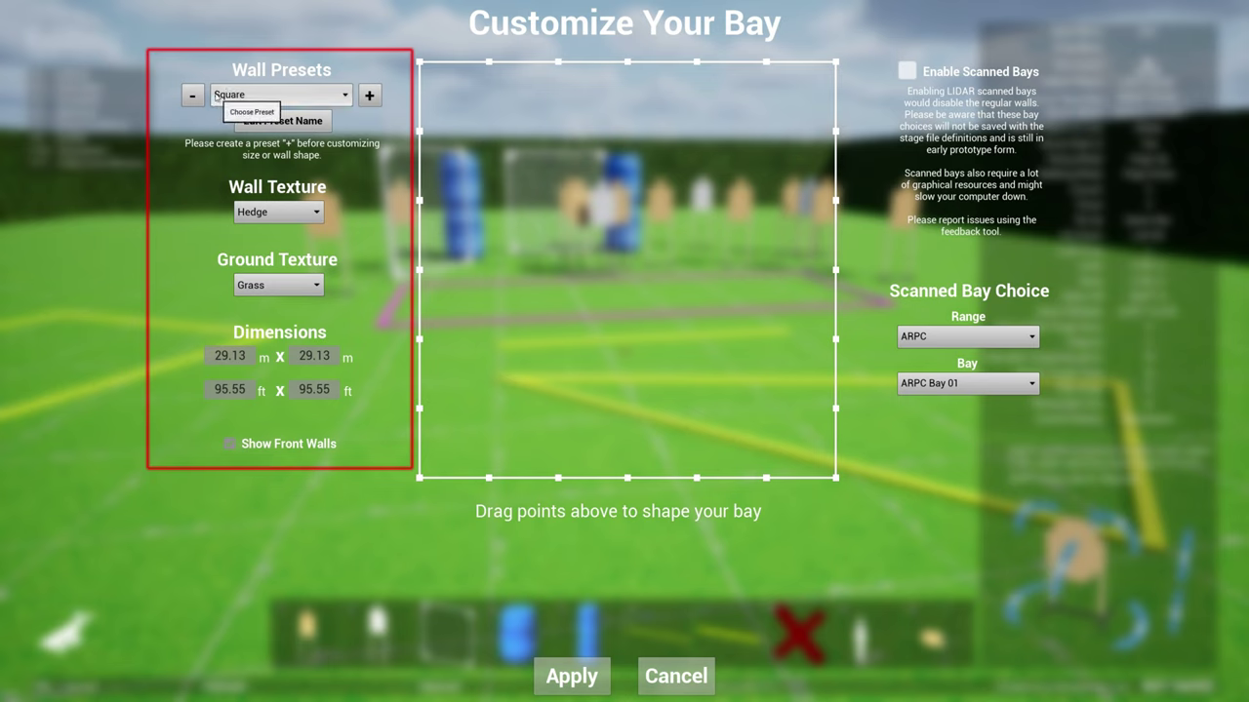
{"action": "left_click", "coordinate": [314, 95]}
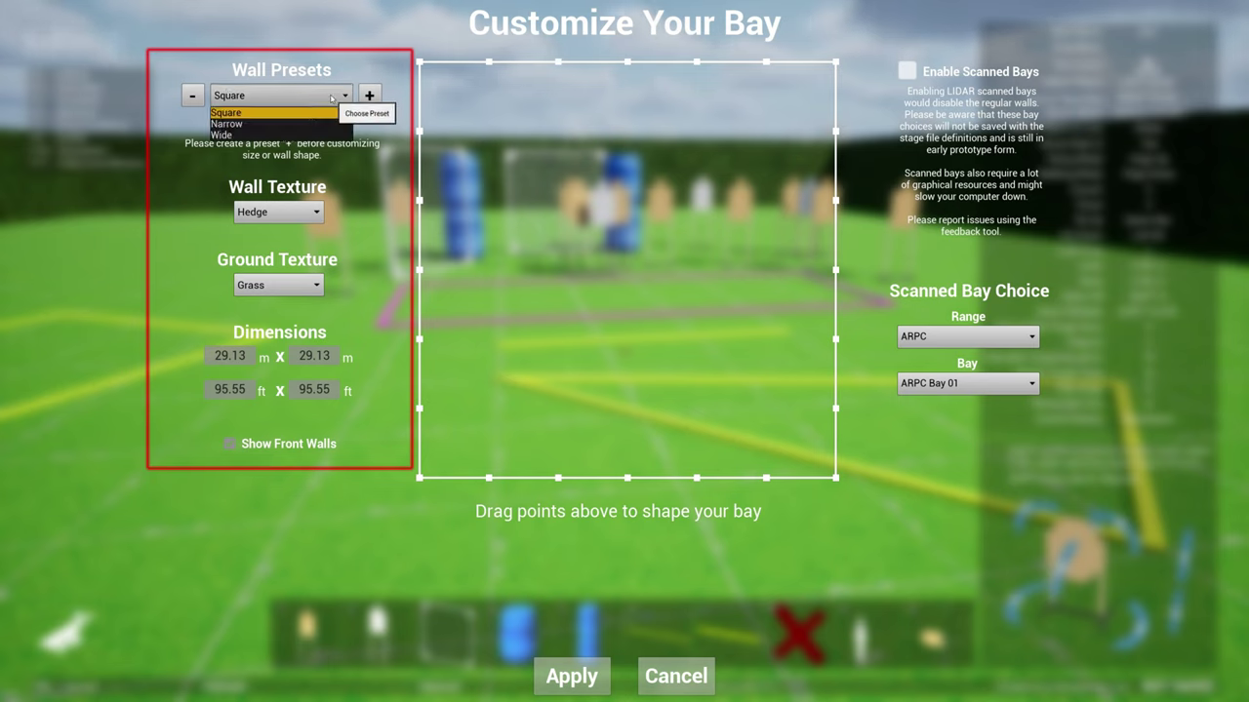
{"action": "left_click", "coordinate": [278, 125]}
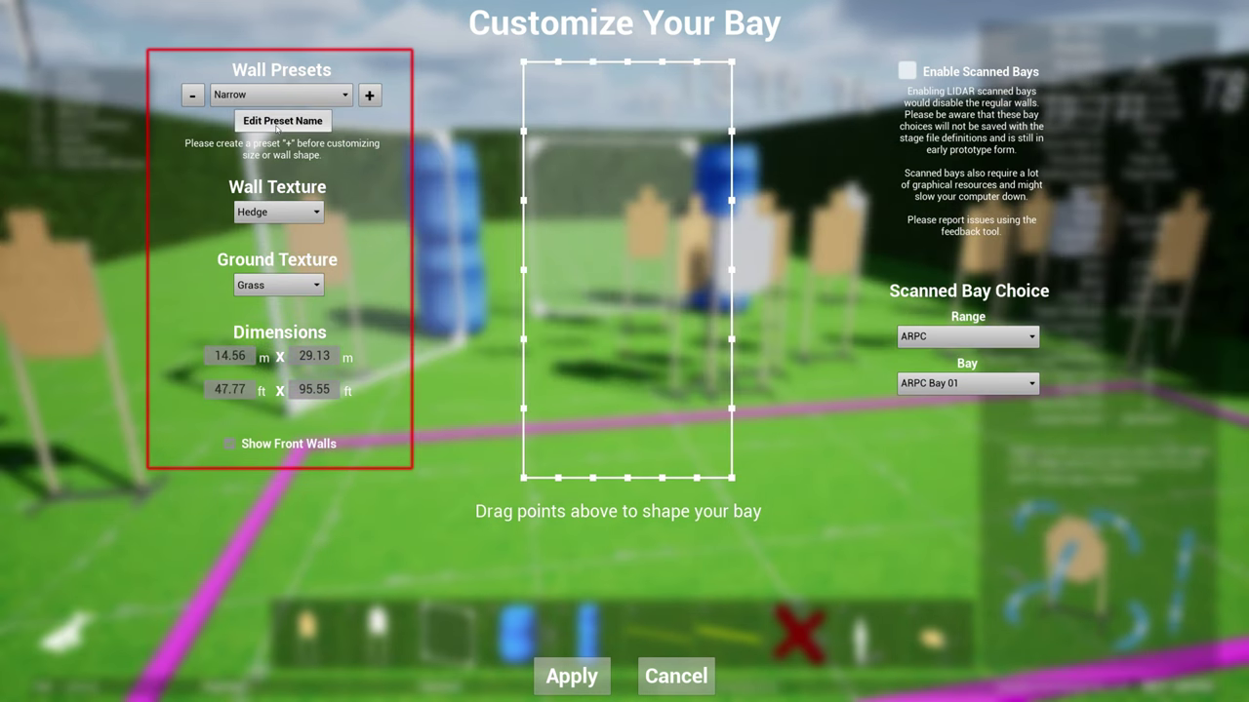
{"action": "left_click", "coordinate": [278, 94]}
{"action": "left_click", "coordinate": [265, 136]}
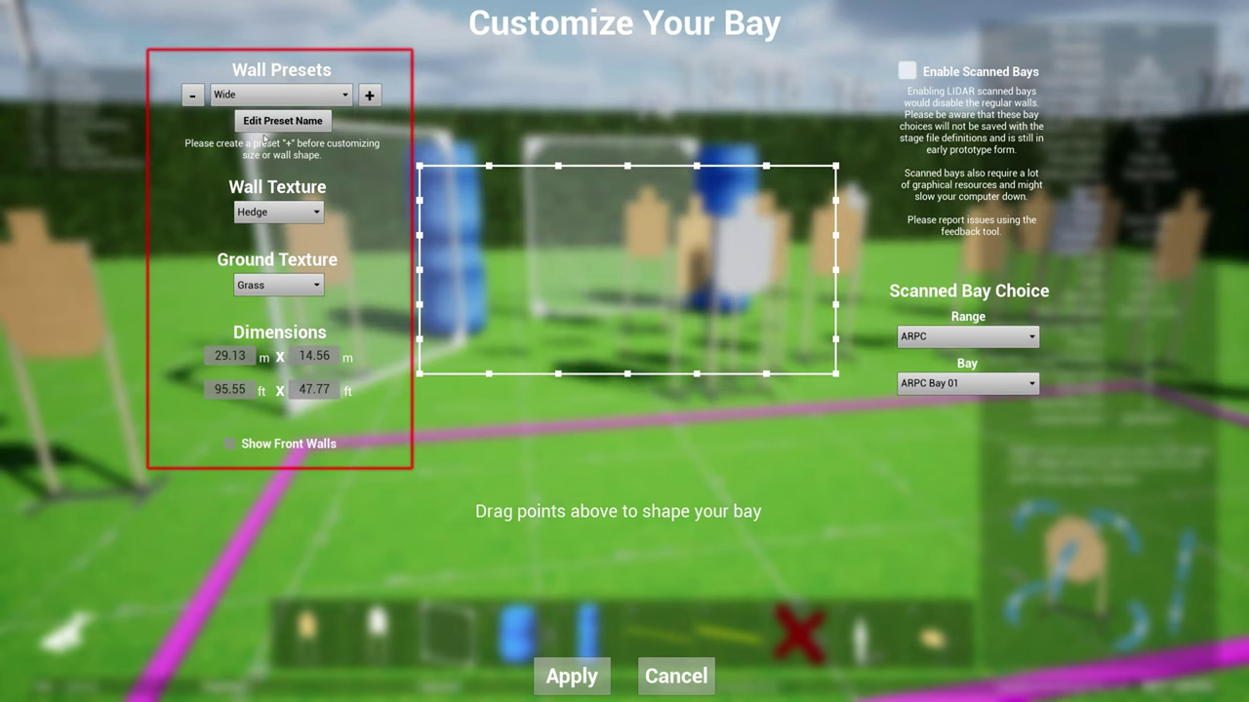
{"action": "left_click", "coordinate": [572, 676]}
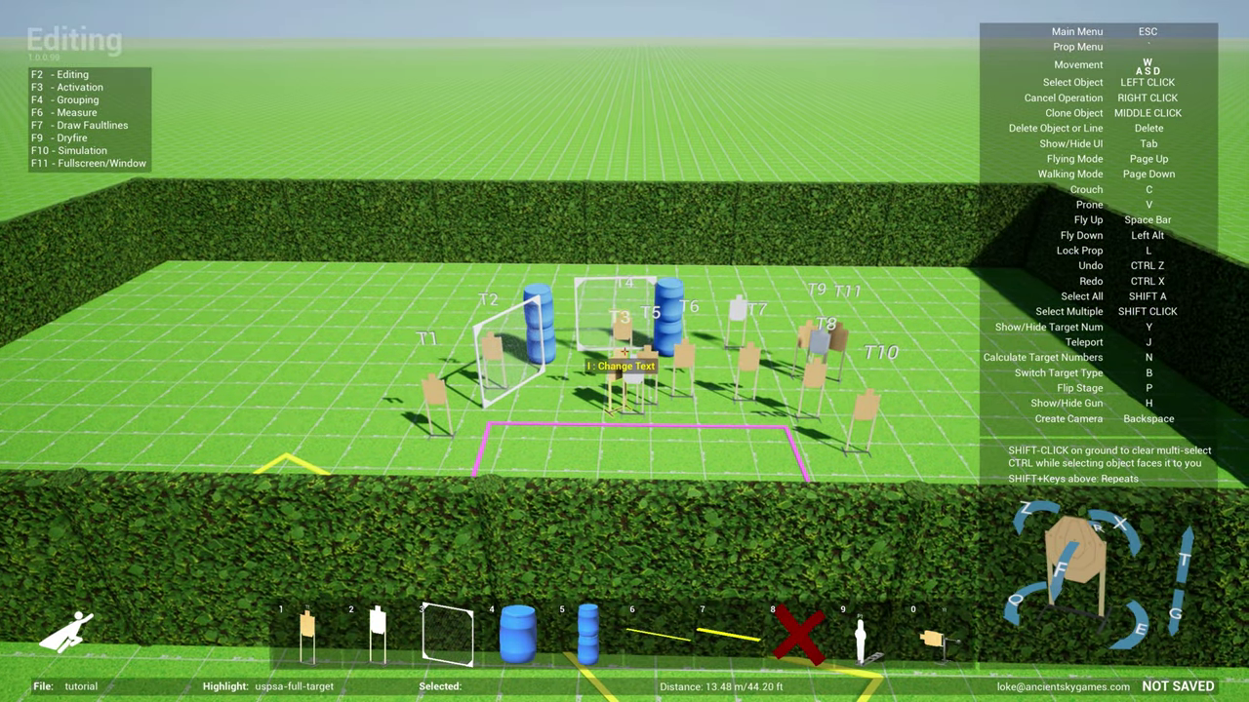
Reopen the bay customization, try the Narrow wall preset again, and switch the bay to the Square preset
{"action": "key", "text": "Escape"}
{"action": "left_click", "coordinate": [460, 340]}
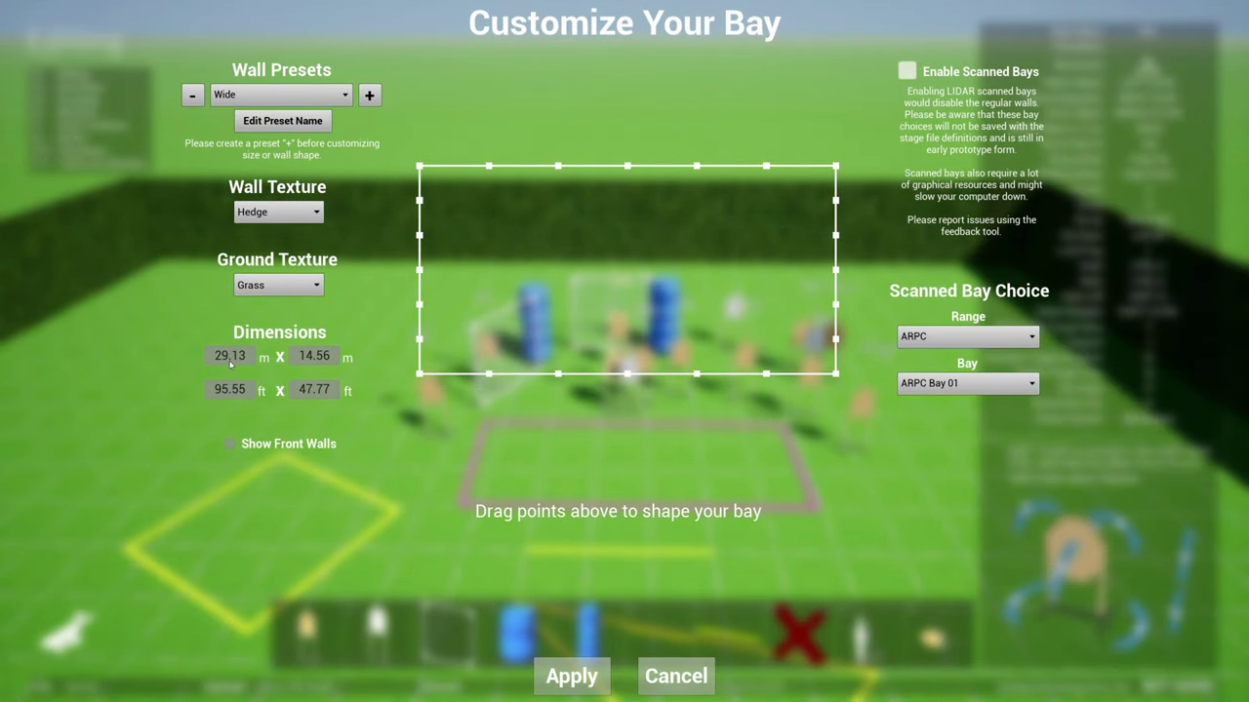
{"action": "left_click", "coordinate": [271, 96]}
{"action": "left_click", "coordinate": [261, 124]}
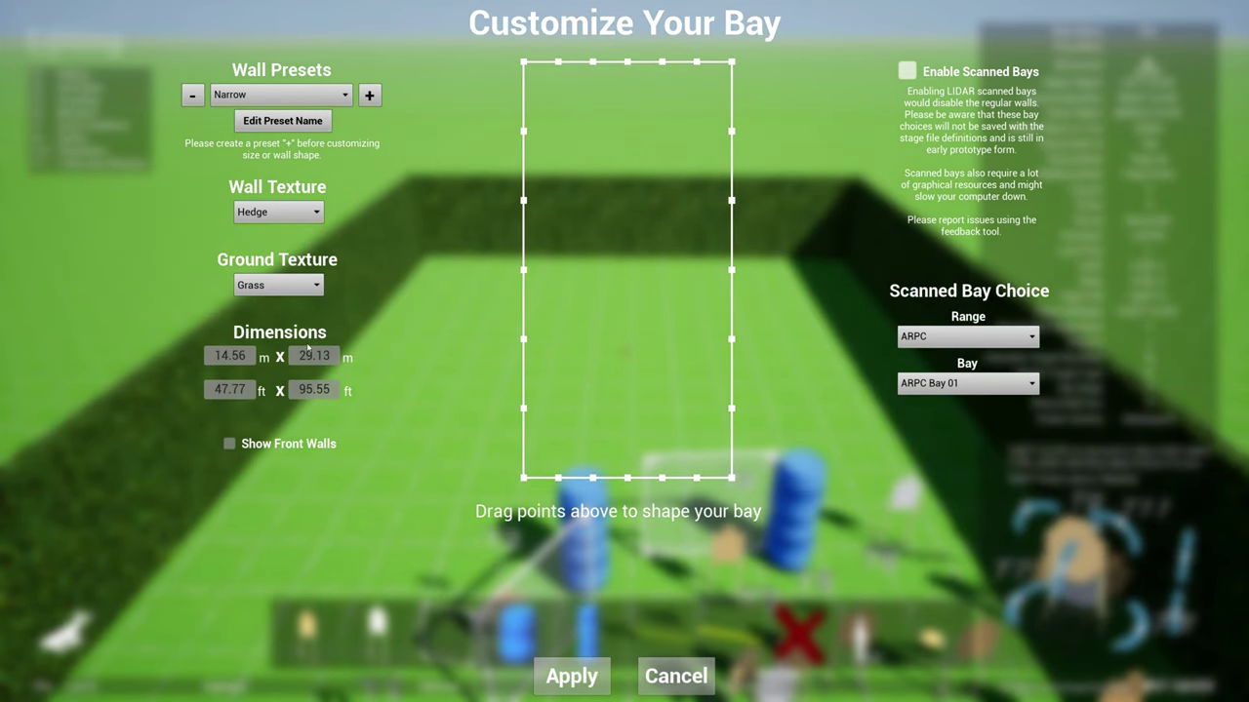
{"action": "left_click", "coordinate": [278, 95]}
{"action": "left_click", "coordinate": [279, 103]}
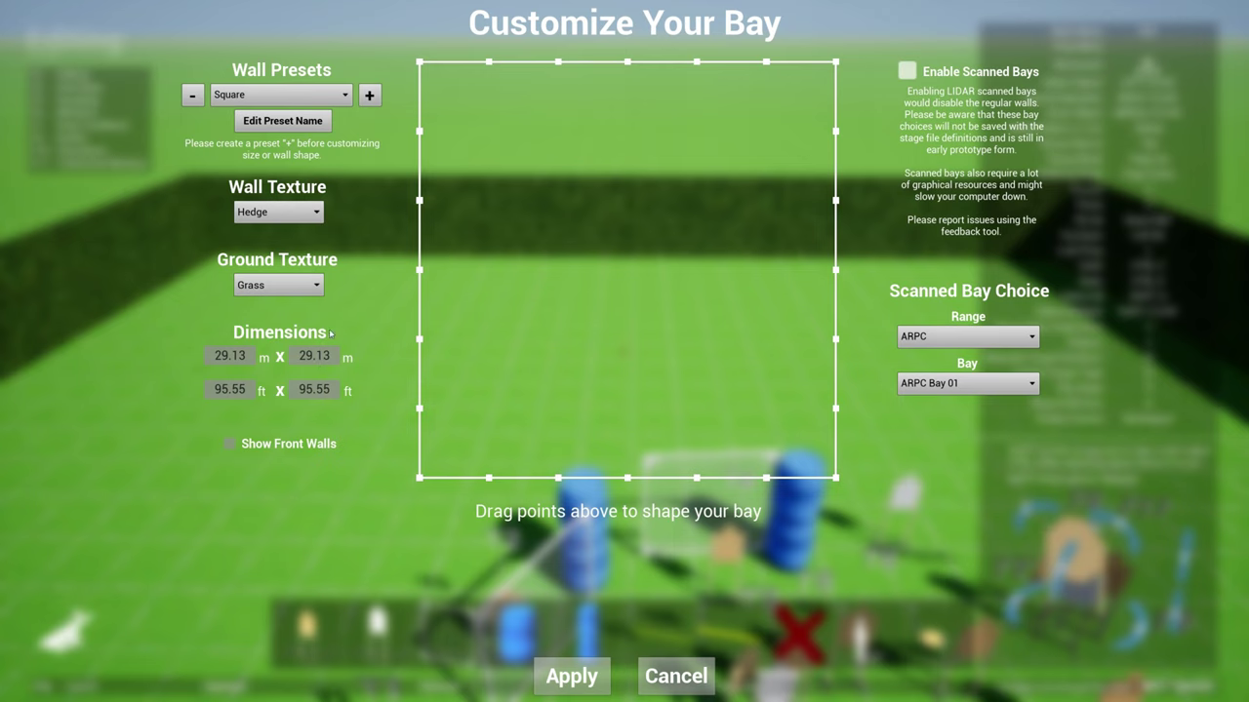
Add a new wall preset based on Square and name it "firstpreset"
{"action": "left_click", "coordinate": [369, 95]}
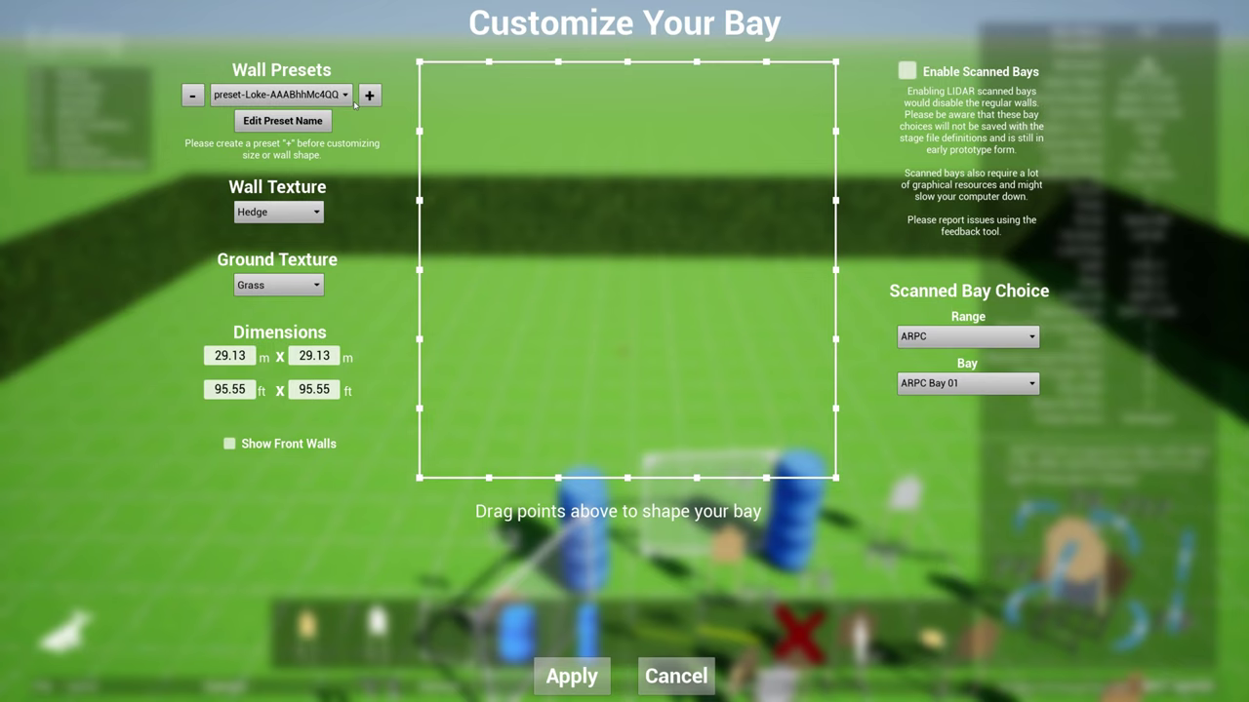
{"action": "left_click", "coordinate": [276, 123]}
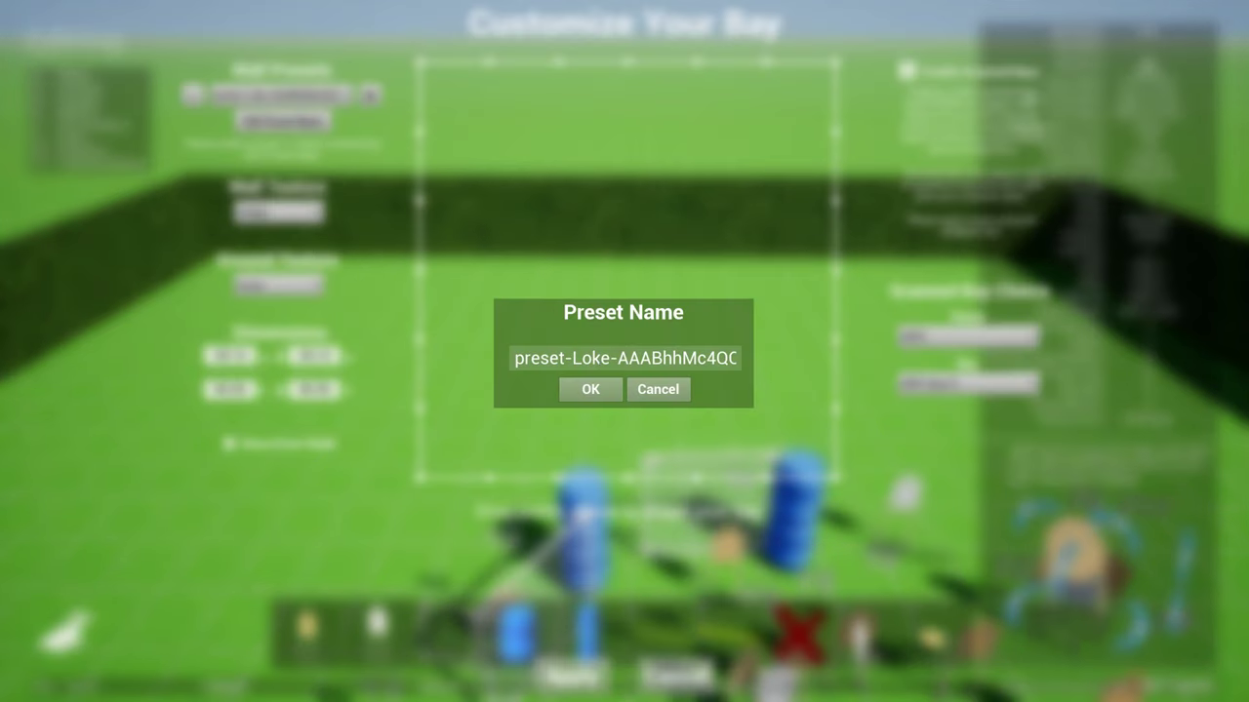
{"action": "left_click", "coordinate": [608, 360]}
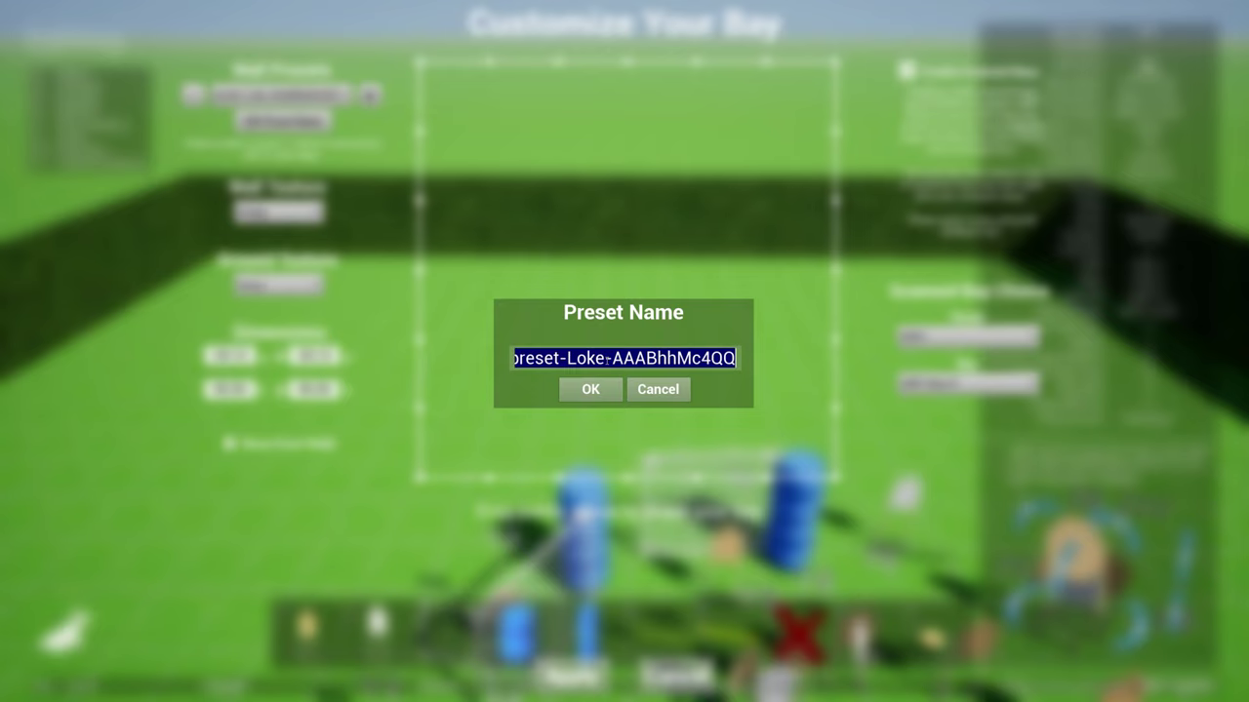
{"action": "type", "text": "firstpreset"}
{"action": "key", "text": "Return"}
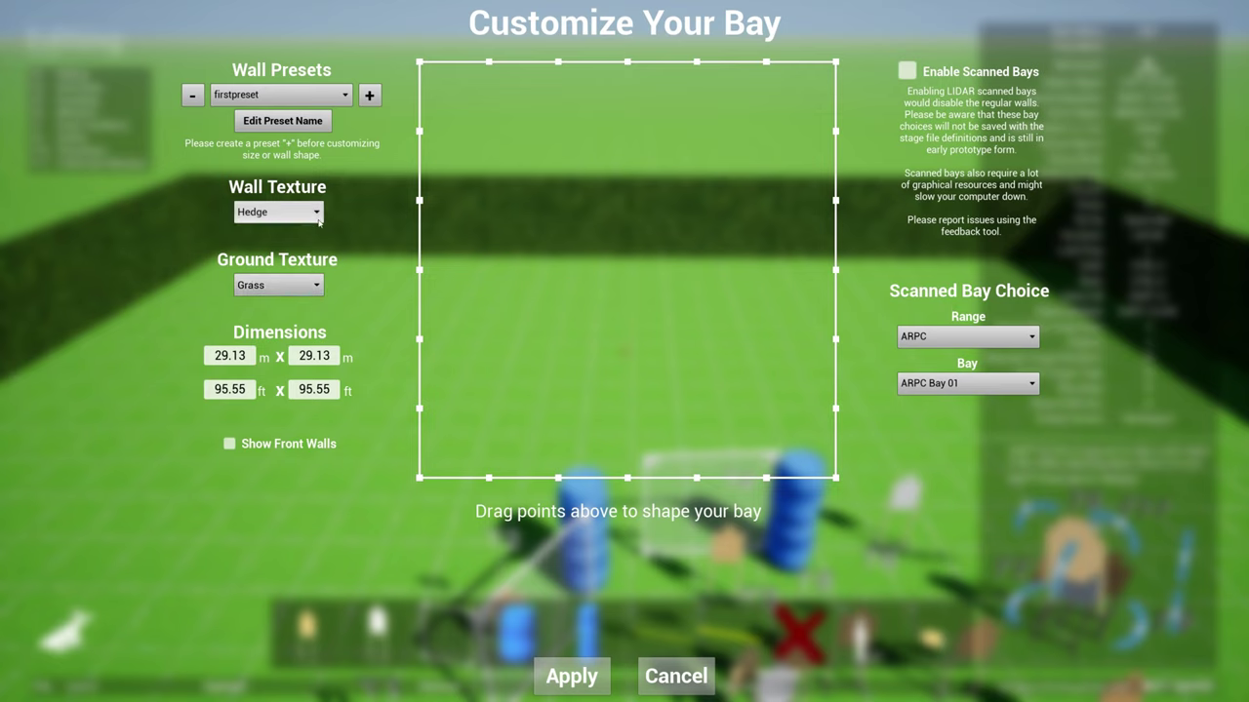
Set both the wall texture and the ground texture of the bay to Concrete and apply the changes
{"action": "left_click", "coordinate": [295, 216]}
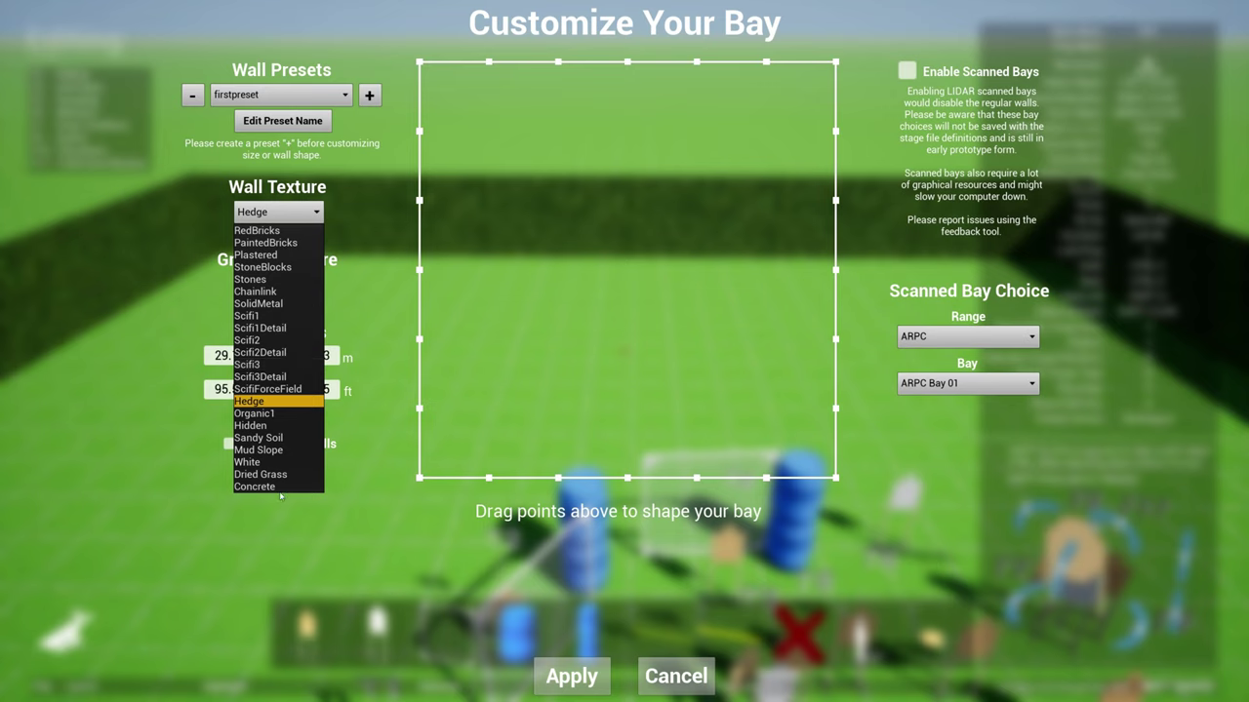
{"action": "left_click", "coordinate": [275, 488]}
{"action": "left_click", "coordinate": [276, 285]}
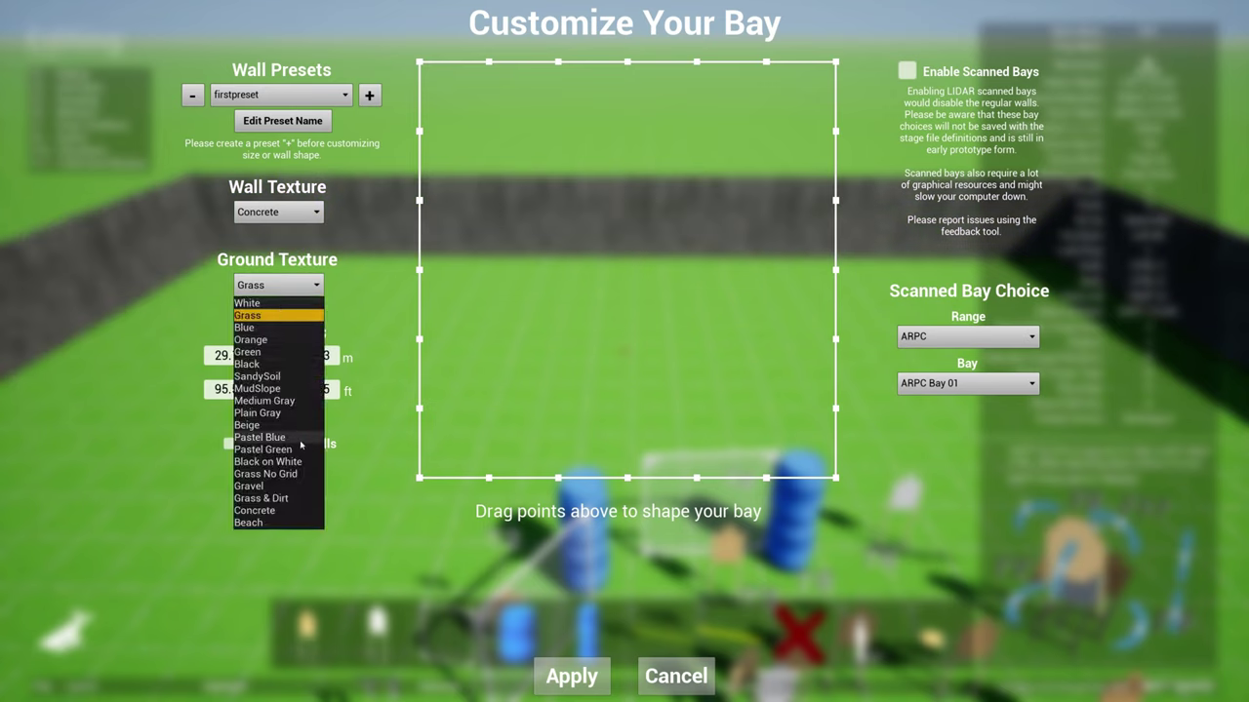
{"action": "left_click", "coordinate": [268, 510]}
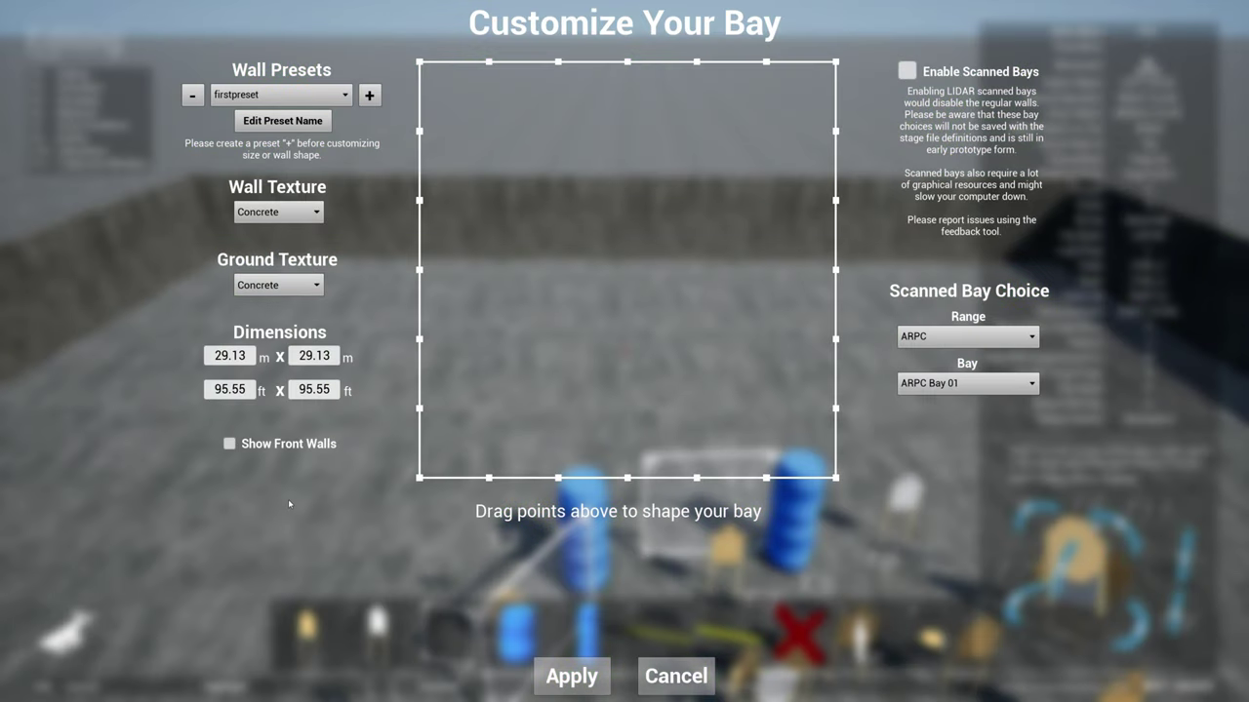
{"action": "left_click", "coordinate": [572, 676]}
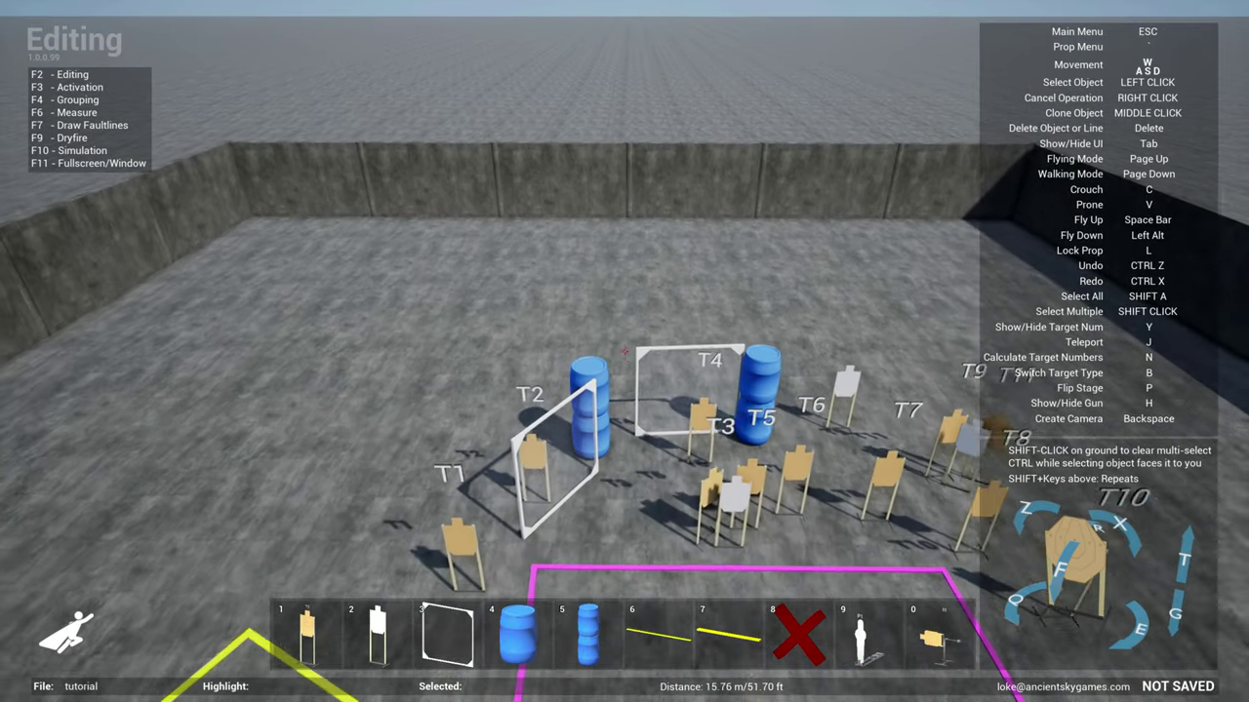
{"action": "key", "text": "s"}
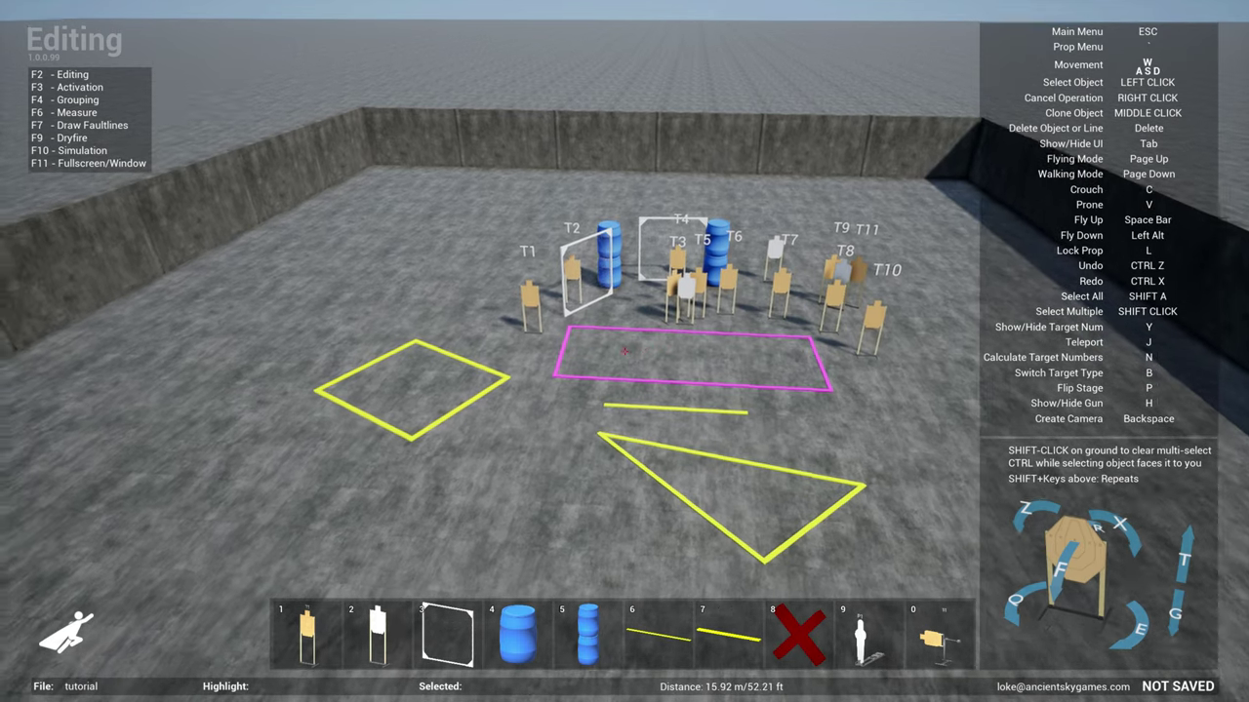
Reopen the bay customization, try the Beach ground texture, and apply the Black ground texture instead
{"action": "key", "text": "Escape"}
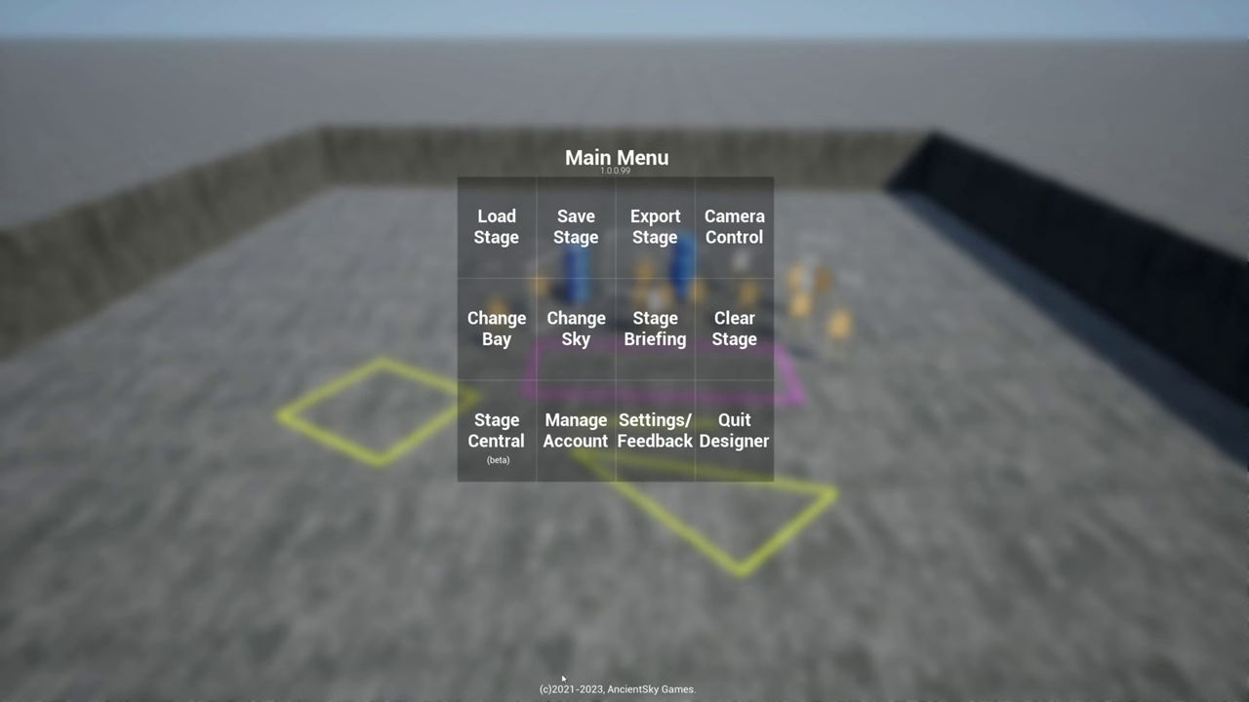
{"action": "left_click", "coordinate": [494, 329]}
{"action": "left_click", "coordinate": [310, 285]}
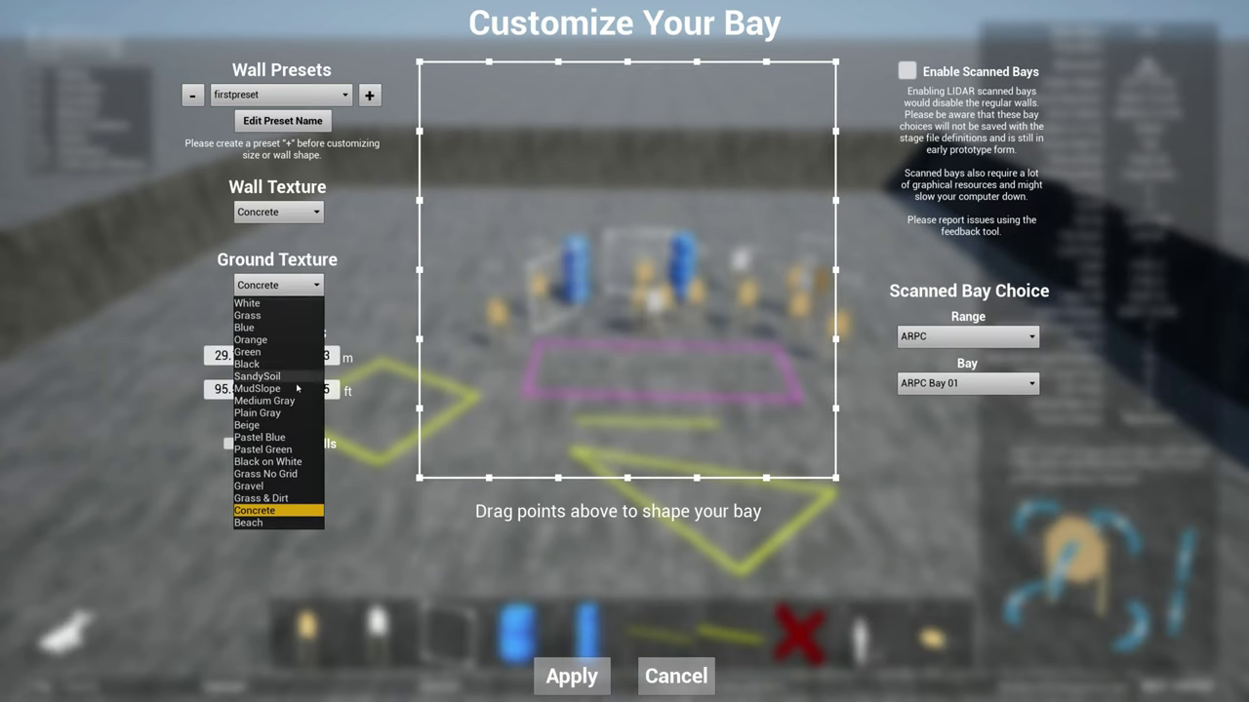
{"action": "left_click", "coordinate": [267, 524]}
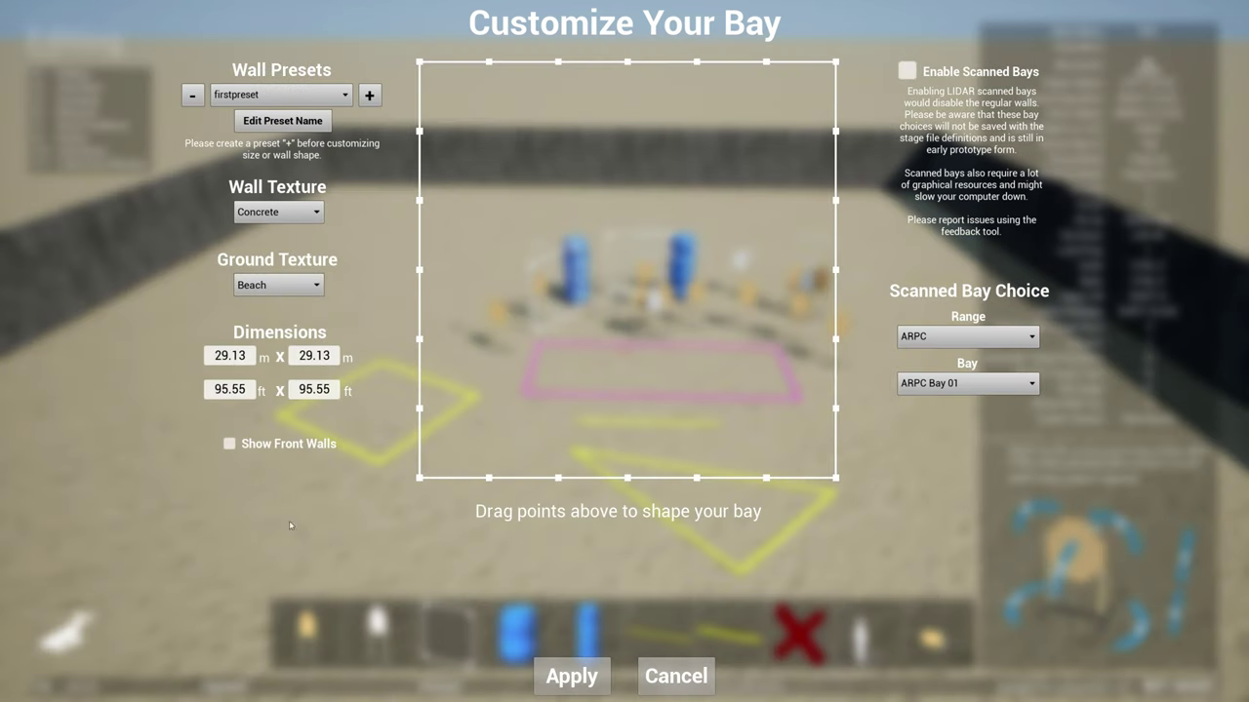
{"action": "left_click", "coordinate": [310, 293]}
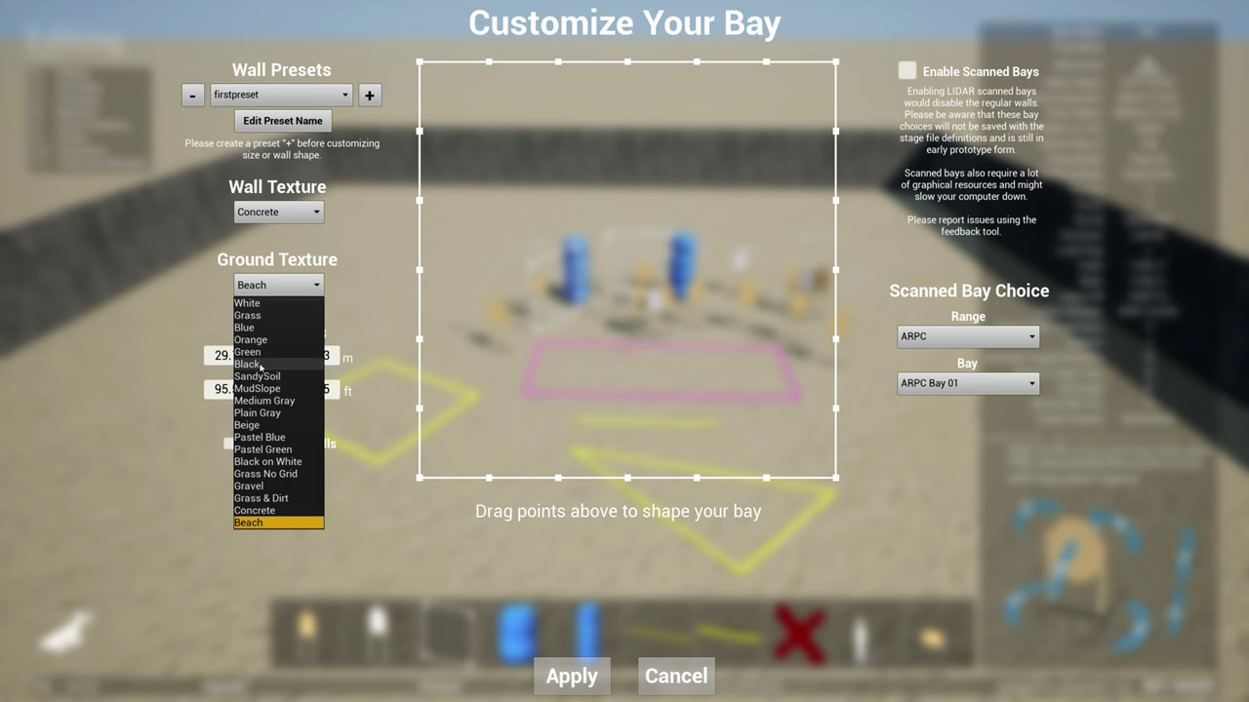
{"action": "left_click", "coordinate": [248, 364]}
{"action": "left_click", "coordinate": [572, 676]}
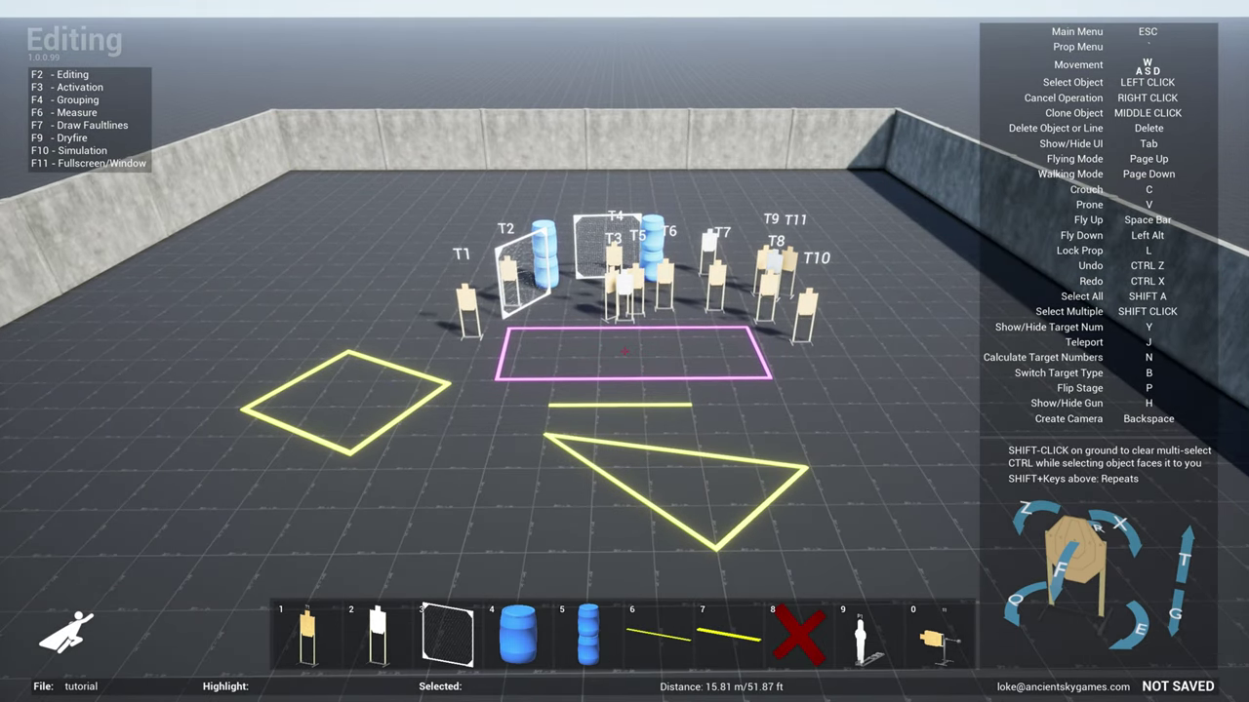
Change the bay's wall texture to Dried Grass and apply it
{"action": "key", "text": "Escape"}
{"action": "left_click", "coordinate": [488, 336]}
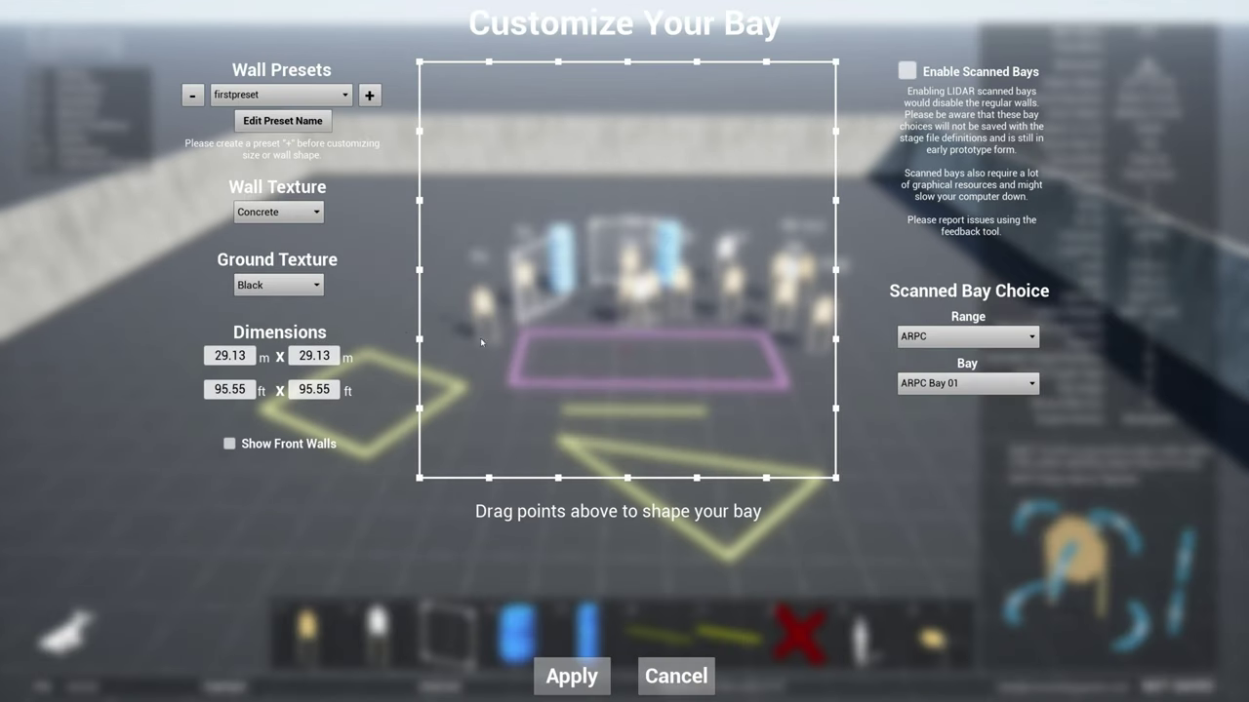
{"action": "left_click", "coordinate": [281, 213]}
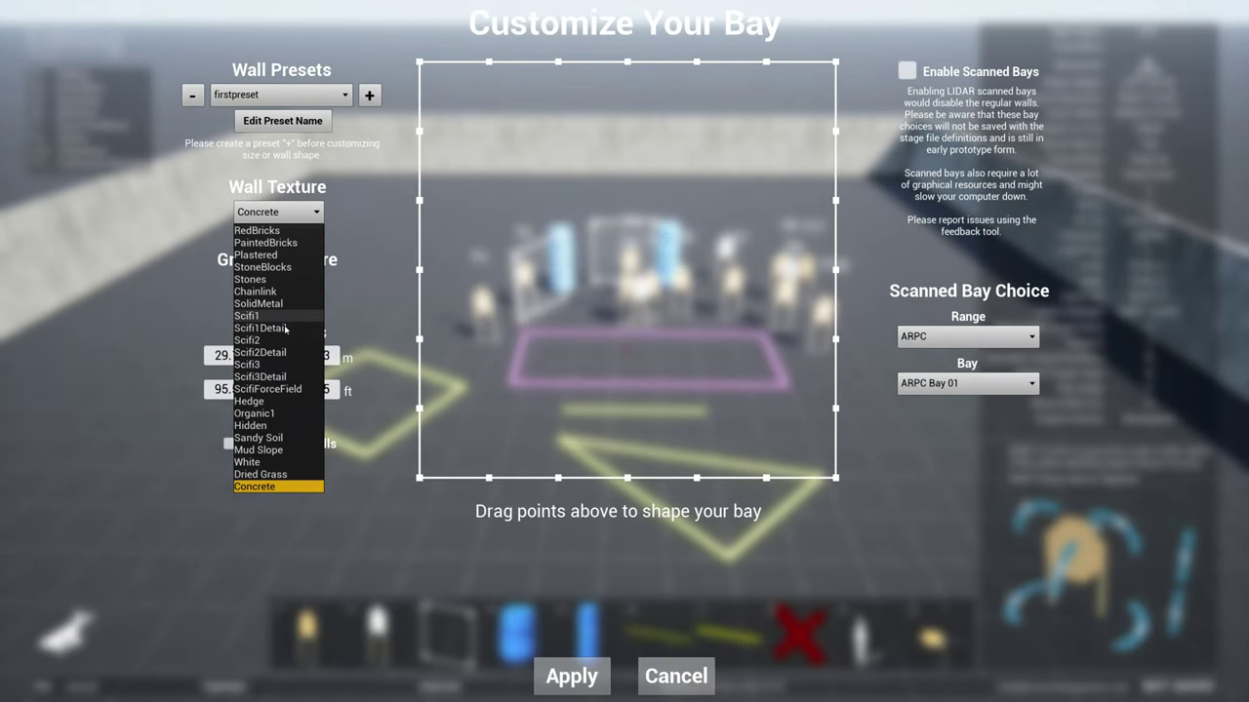
{"action": "left_click", "coordinate": [268, 477]}
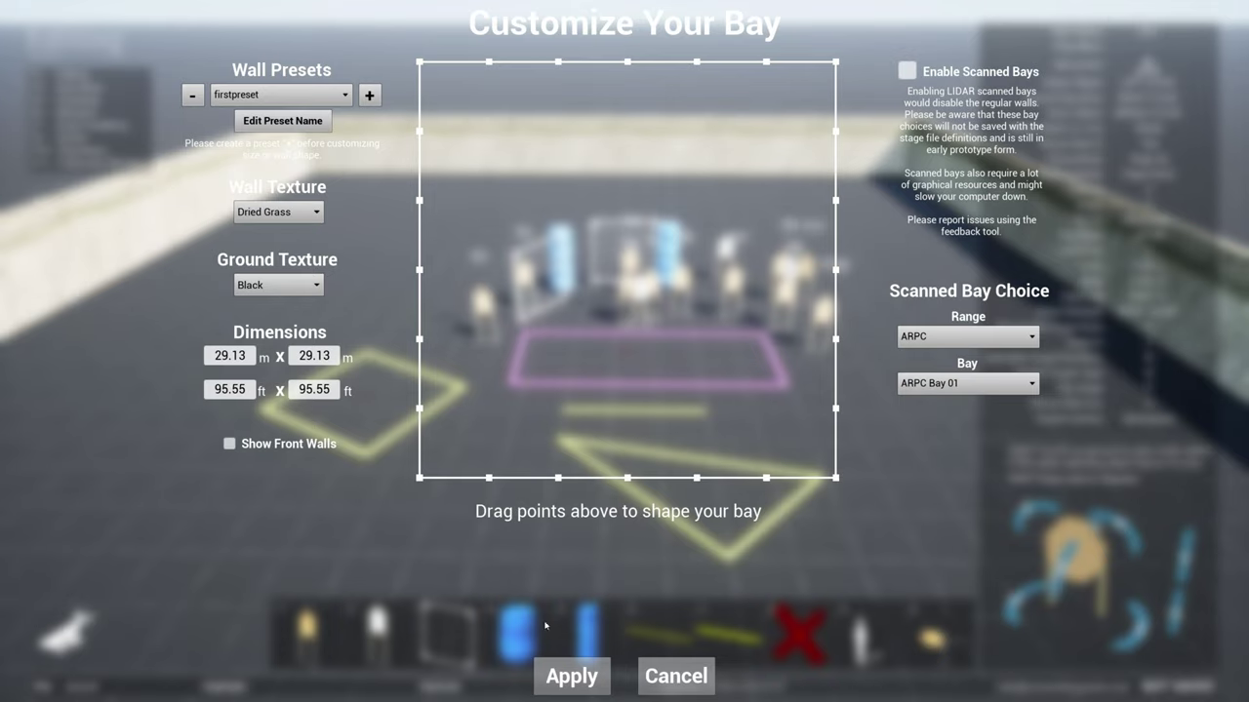
{"action": "left_click", "coordinate": [572, 676]}
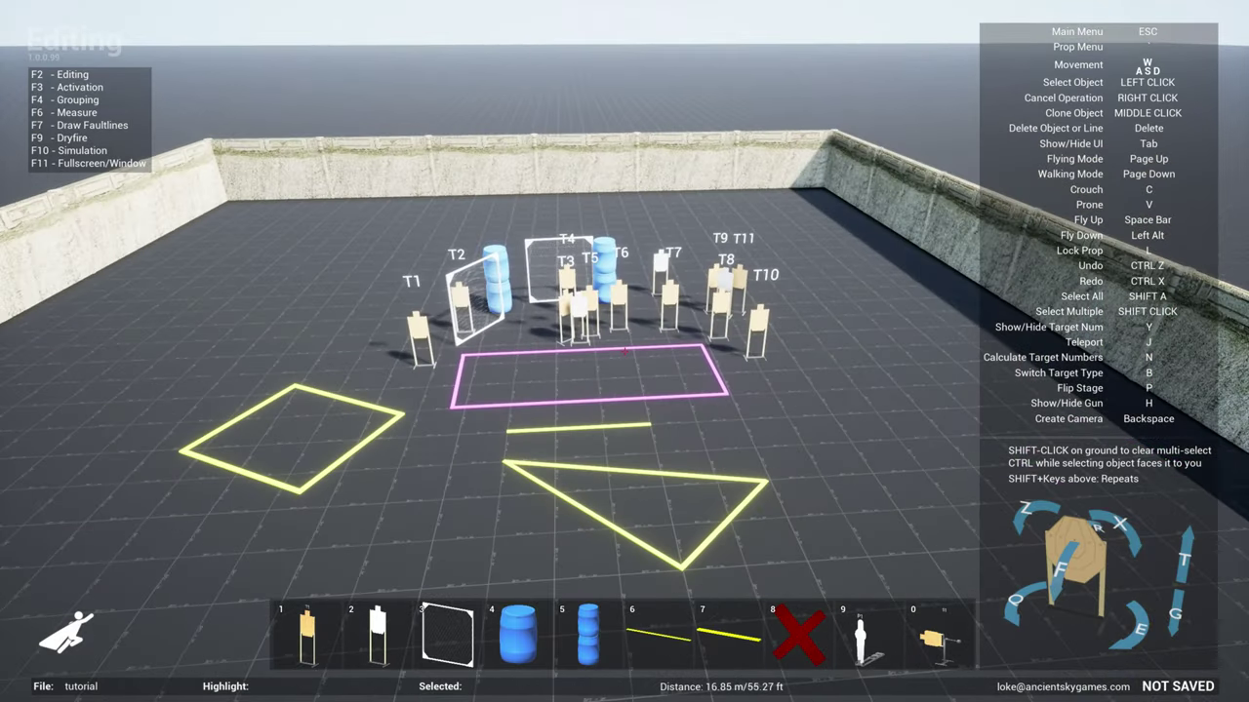
{"action": "key", "text": "w"}
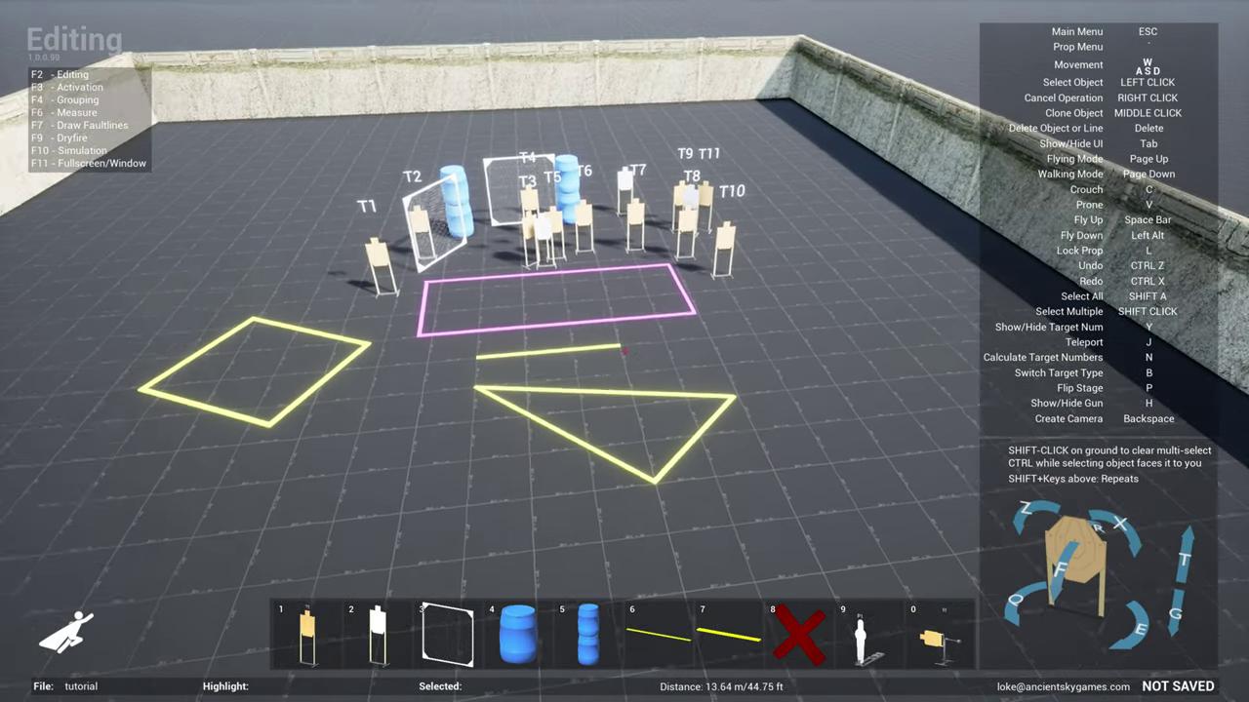
{"action": "key", "text": "alt"}
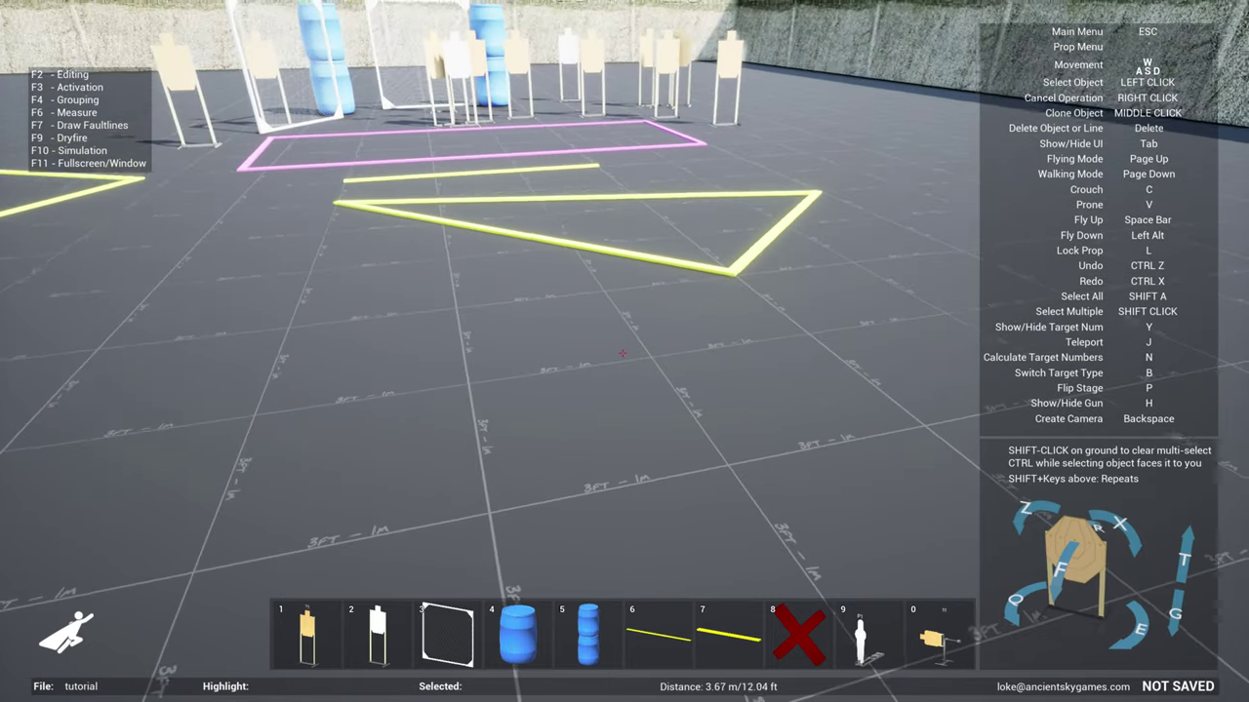
{"action": "key", "text": "F2"}
{"action": "key", "text": "w"}
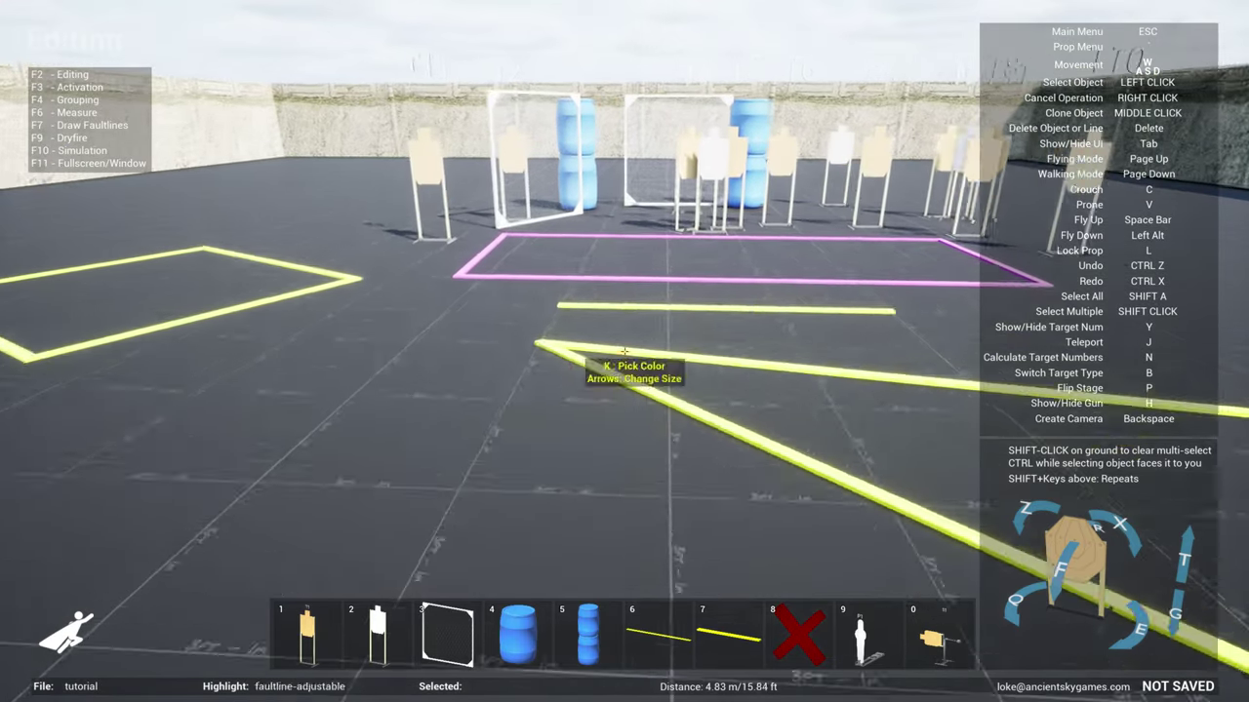
{"action": "key", "text": "s"}
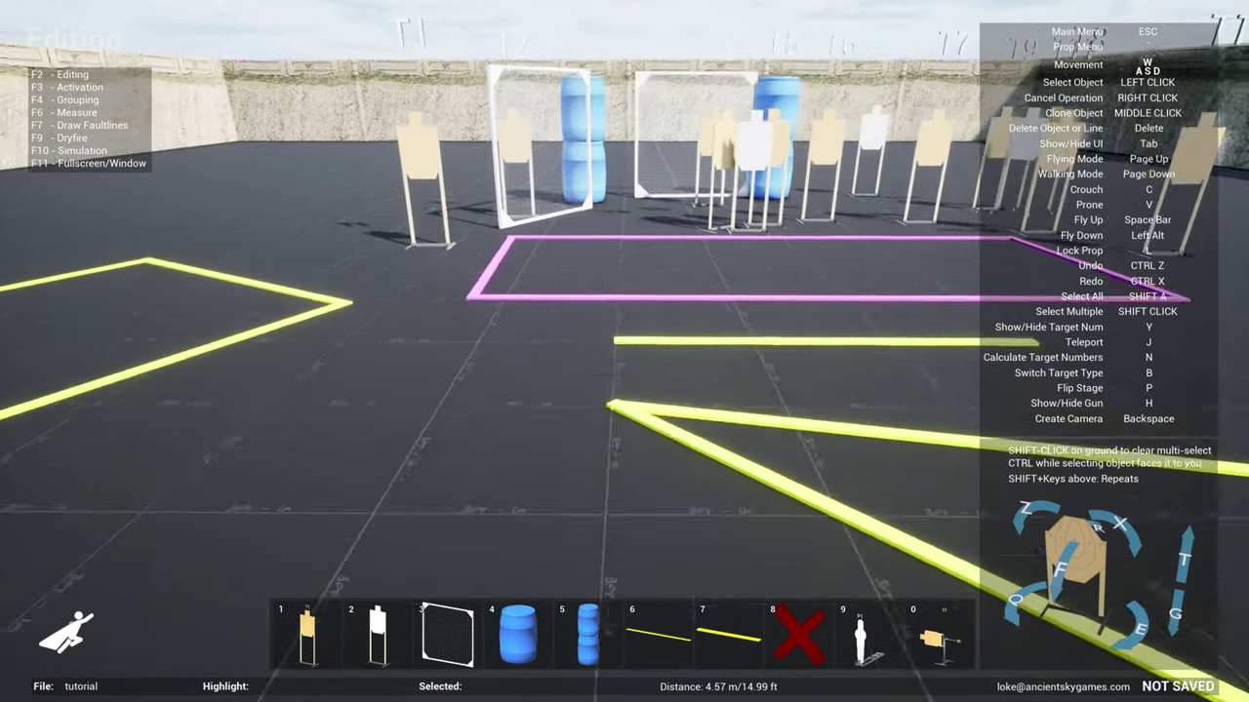
{"action": "key", "text": "s"}
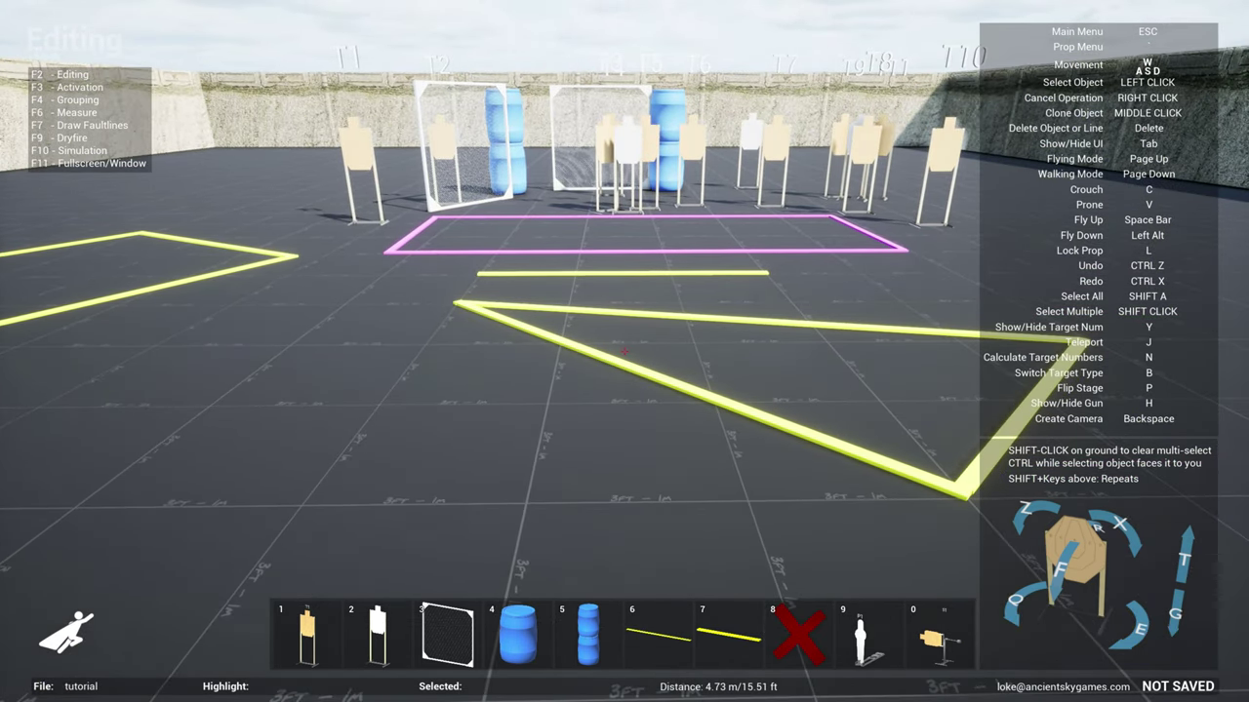
Open the bay customization again and set the bay's first dimension to 50 ft
{"action": "key", "text": "Escape"}
{"action": "left_click", "coordinate": [475, 343]}
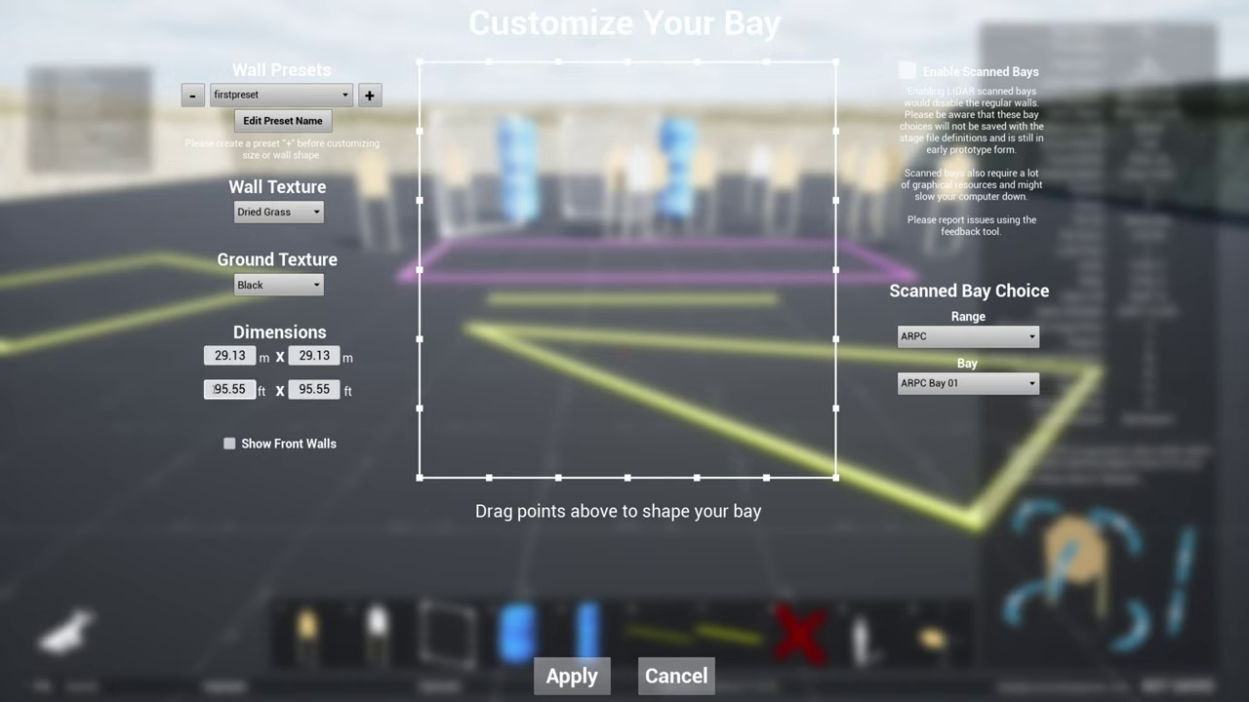
{"action": "left_click_drag", "start_coordinate": [214, 389], "coordinate": [248, 390]}
{"action": "type", "text": "50"}
{"action": "key", "text": "Tab"}
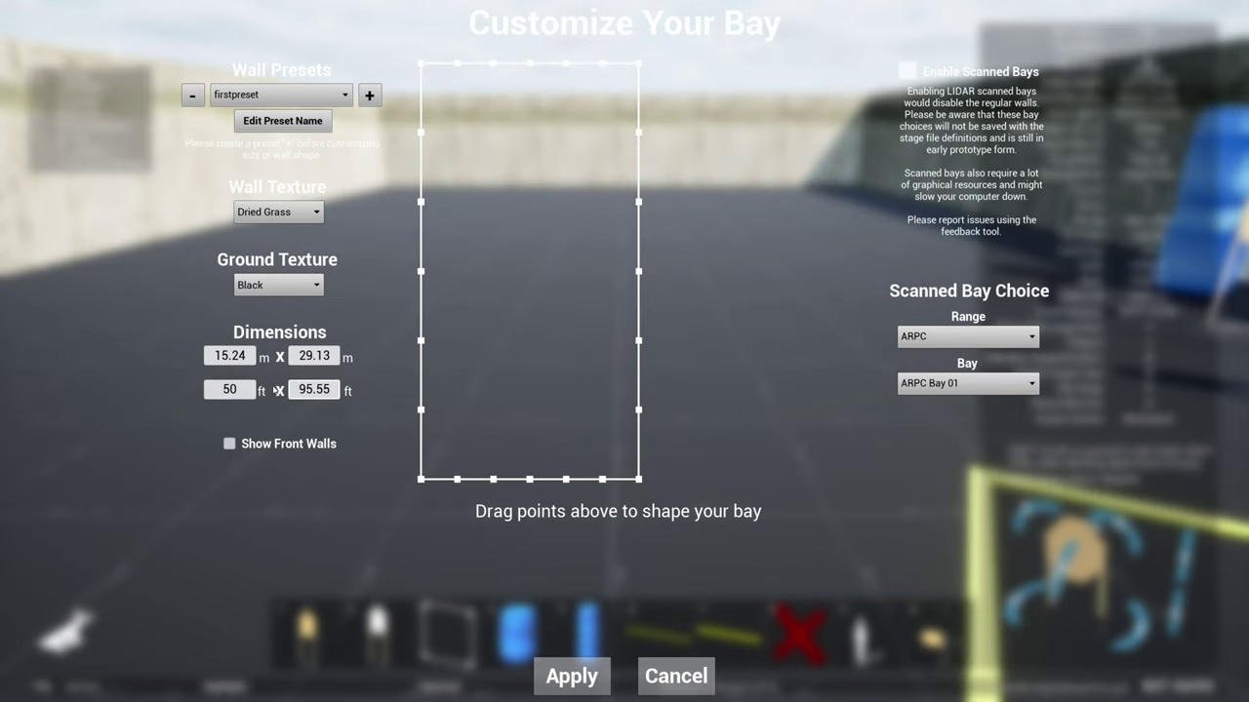
Set the bay's second dimension to 50 ft and apply the resized bay to the stage
{"action": "key", "text": "BackSpace"}
{"action": "key", "text": "BackSpace"}
{"action": "key", "text": "BackSpace"}
{"action": "key", "text": "BackSpace"}
{"action": "key", "text": "BackSpace"}
{"action": "type", "text": "50"}
{"action": "key", "text": "Return"}
{"action": "left_click", "coordinate": [572, 676]}
{"action": "key", "text": "s"}
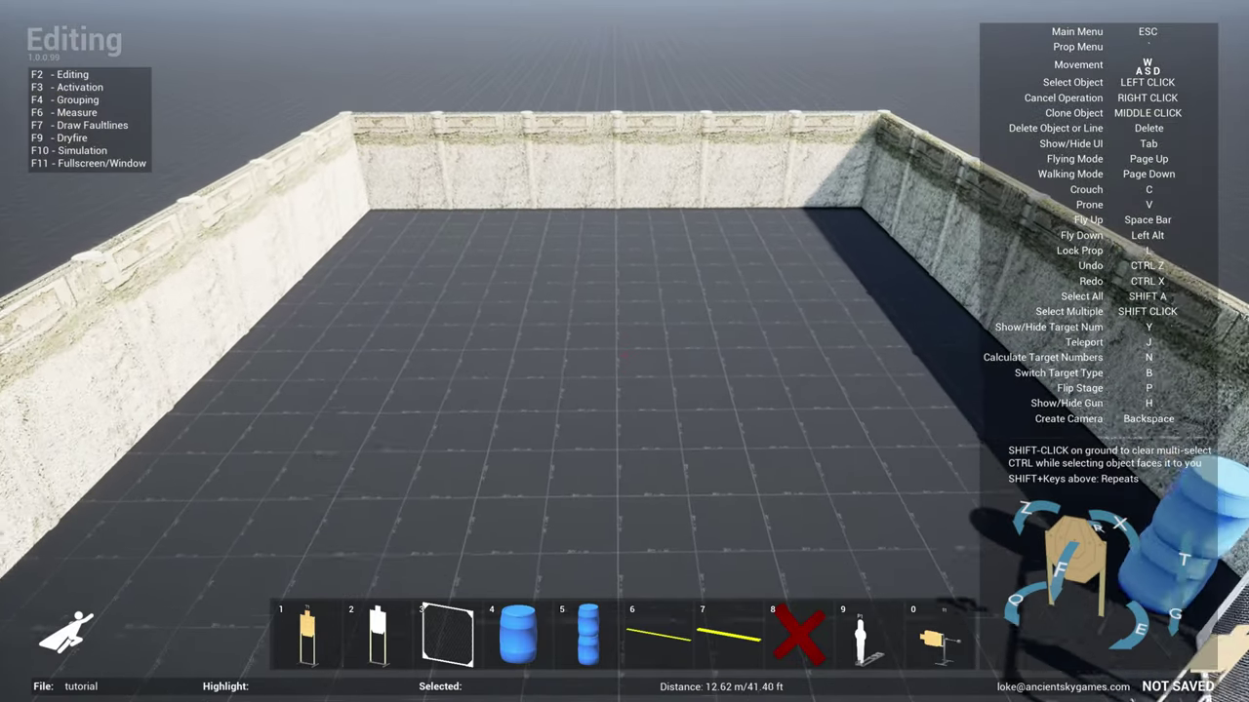
Open the bay customization, enable the front walls, and apply the enclosed bay to the stage
{"action": "key", "text": "w"}
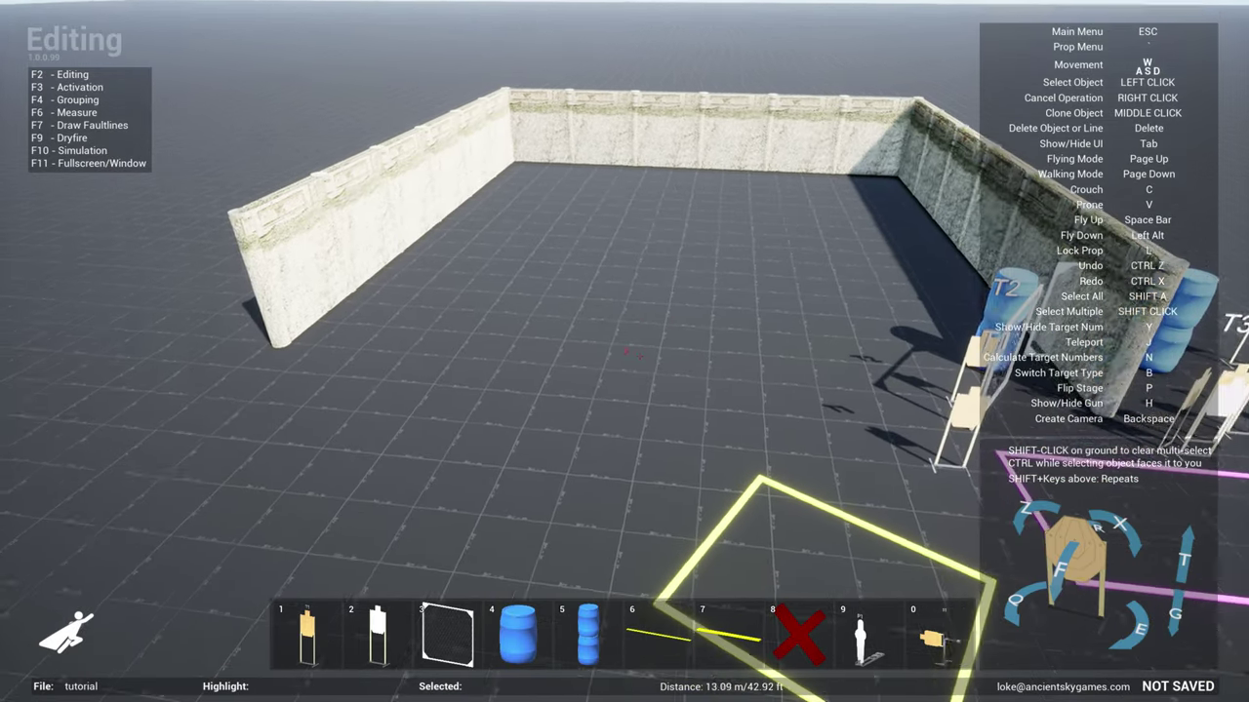
{"action": "key", "text": "Escape"}
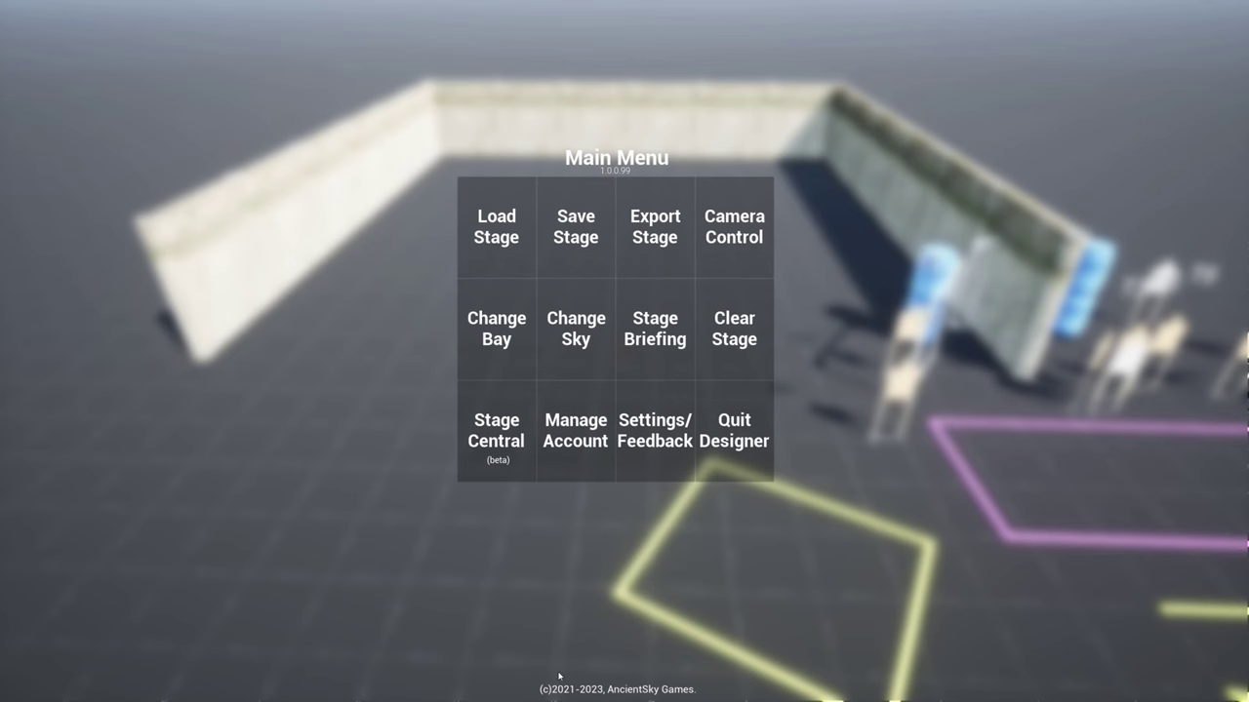
{"action": "left_click", "coordinate": [496, 332]}
{"action": "left_click", "coordinate": [571, 676]}
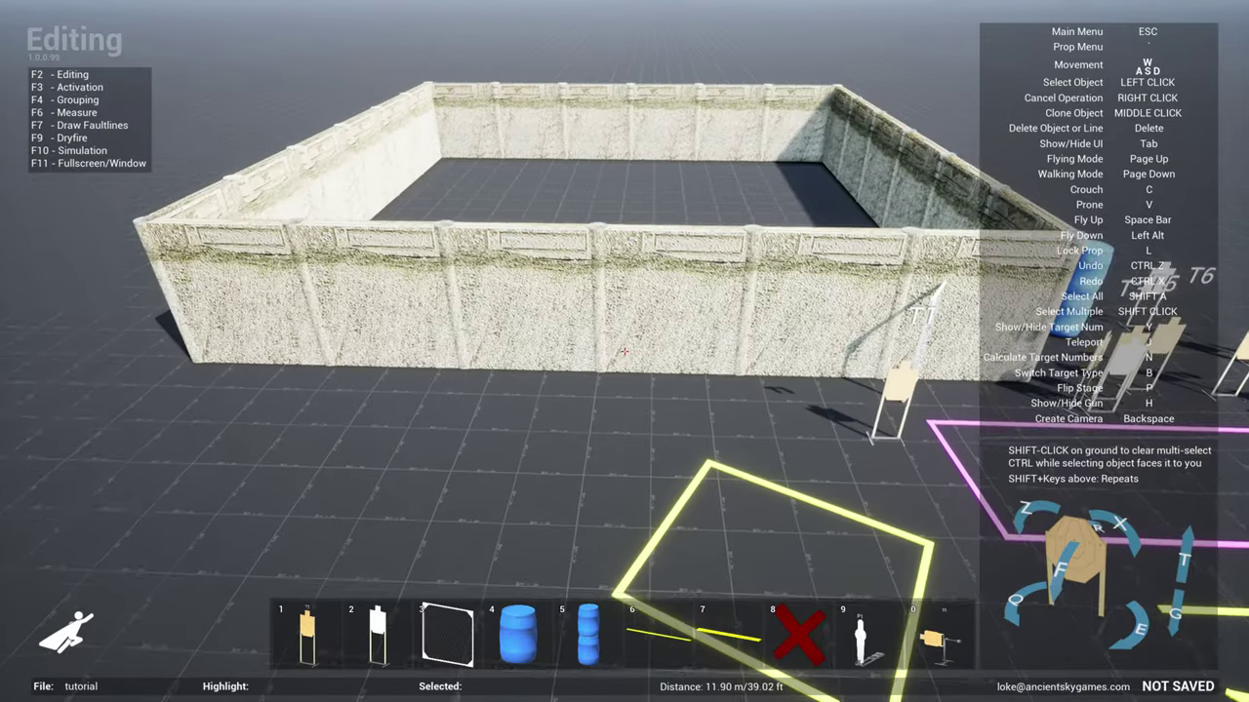
{"action": "key", "text": "w"}
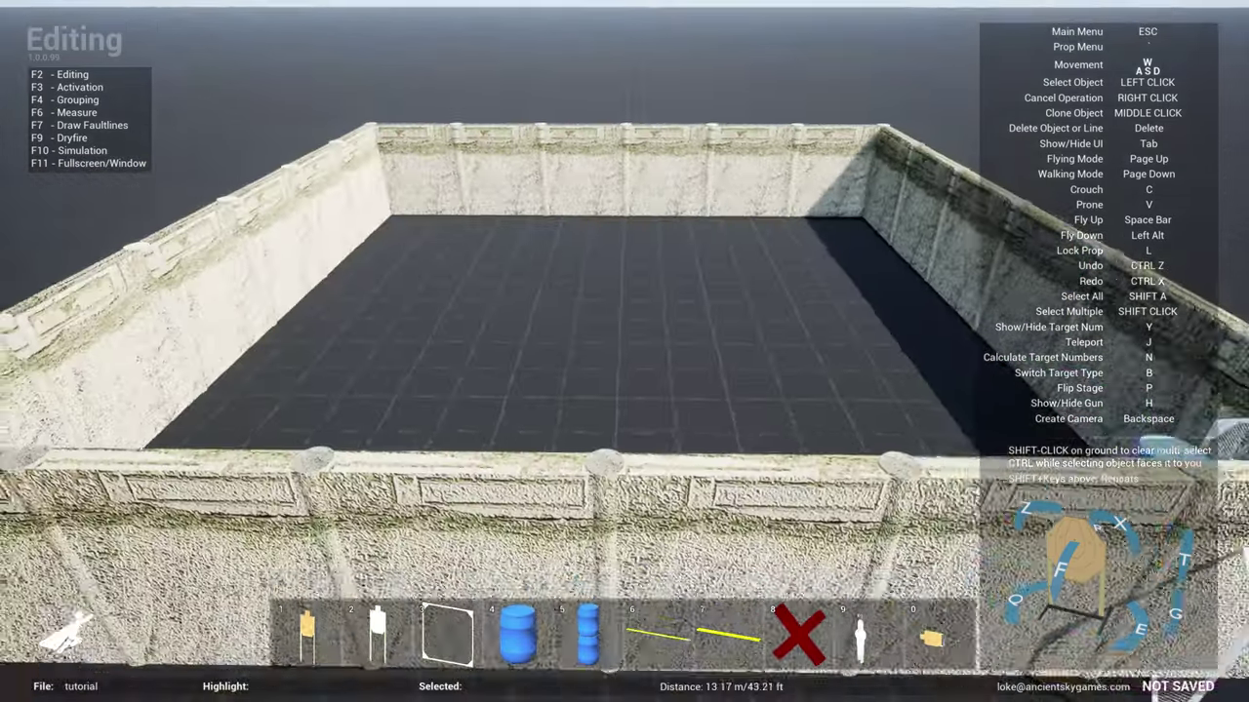
{"action": "key", "text": "s"}
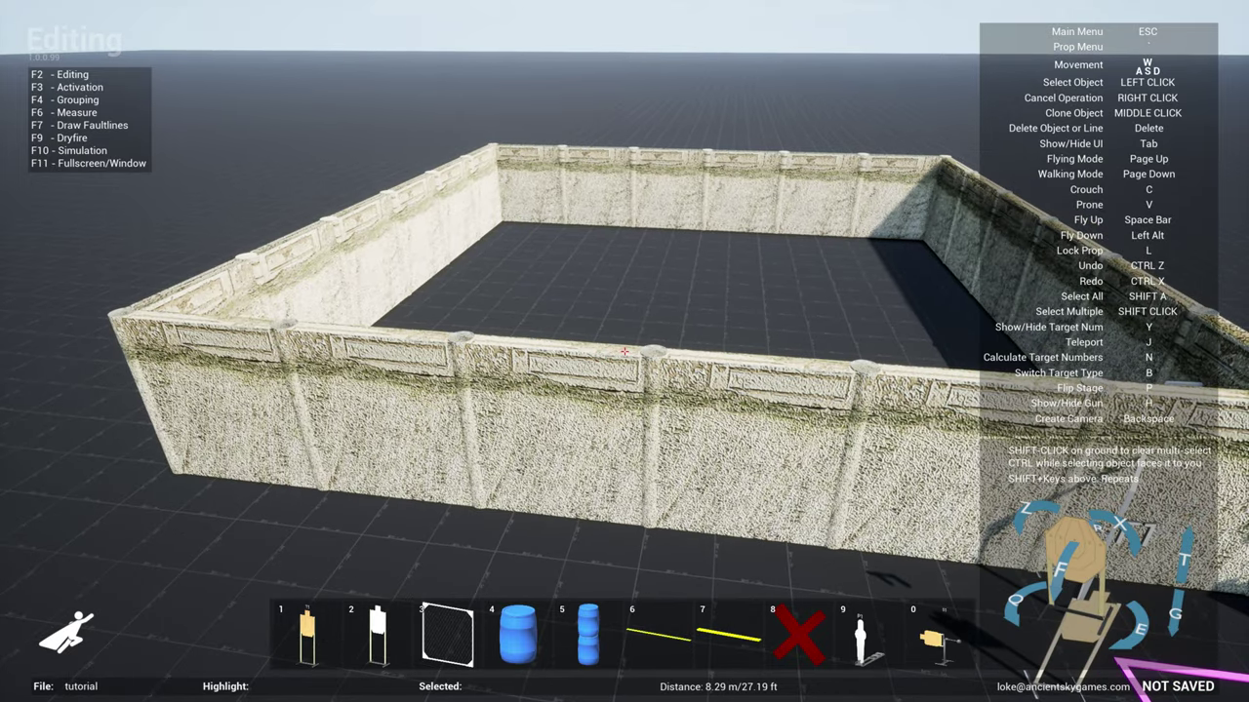
Reopen the bay customization and turn off the front walls
{"action": "key", "text": "Escape"}
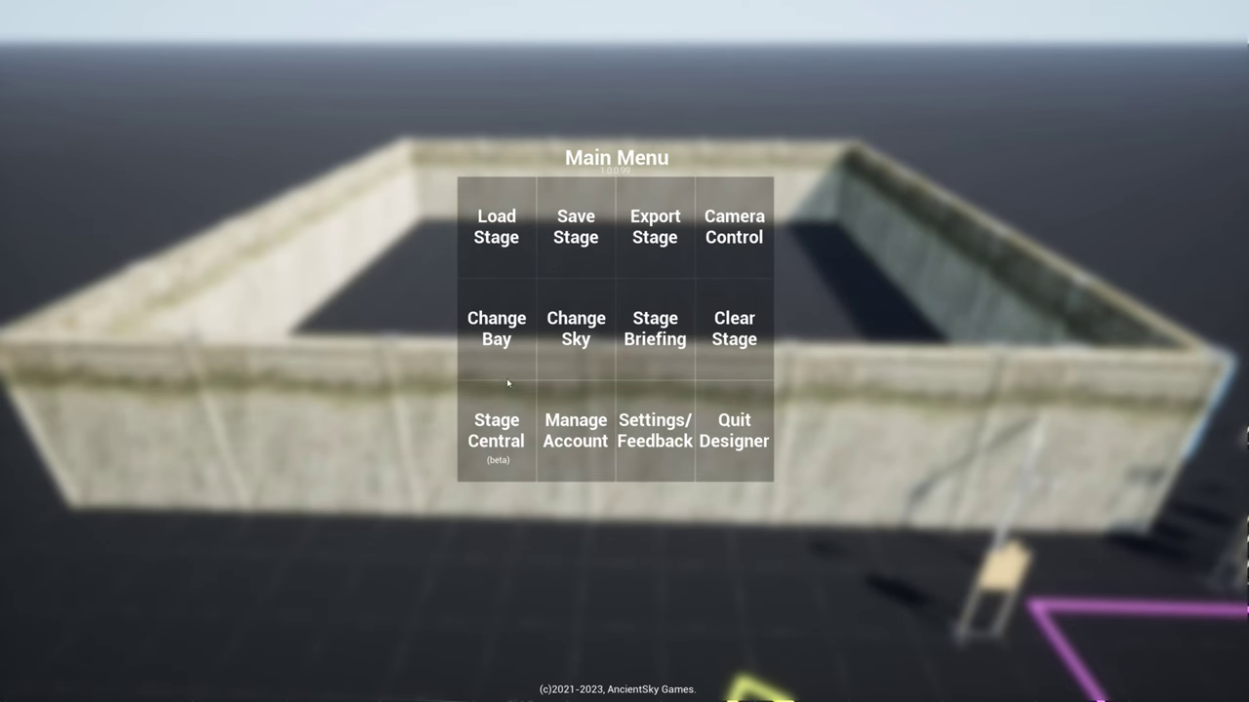
{"action": "left_click", "coordinate": [508, 379]}
{"action": "left_click", "coordinate": [230, 444]}
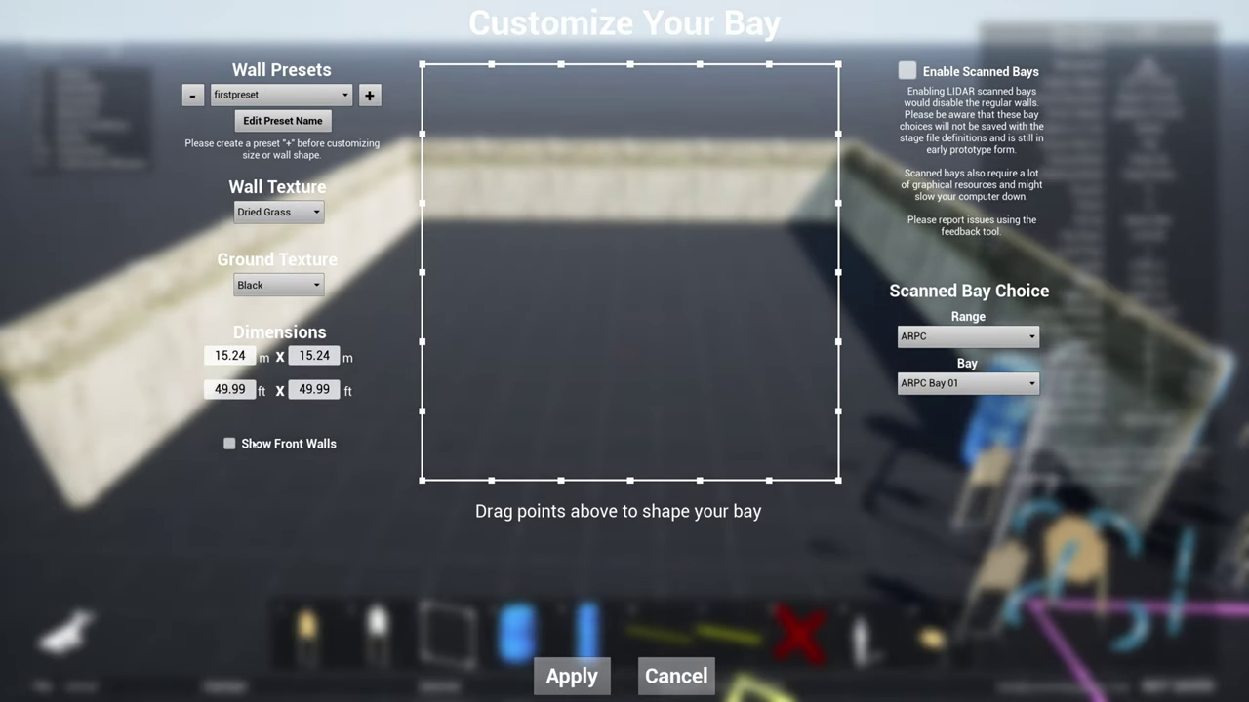
Switch the wall preset to Square and apply it to the stage
{"action": "left_click", "coordinate": [289, 94]}
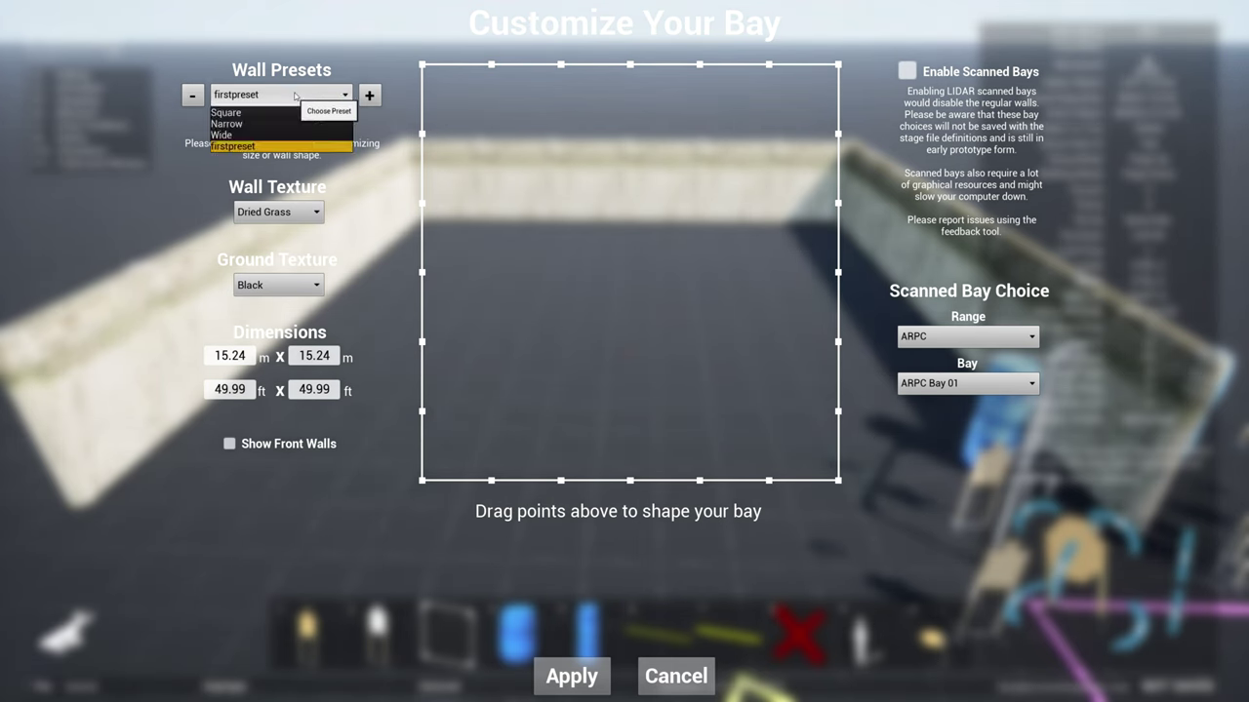
{"action": "left_click", "coordinate": [240, 114]}
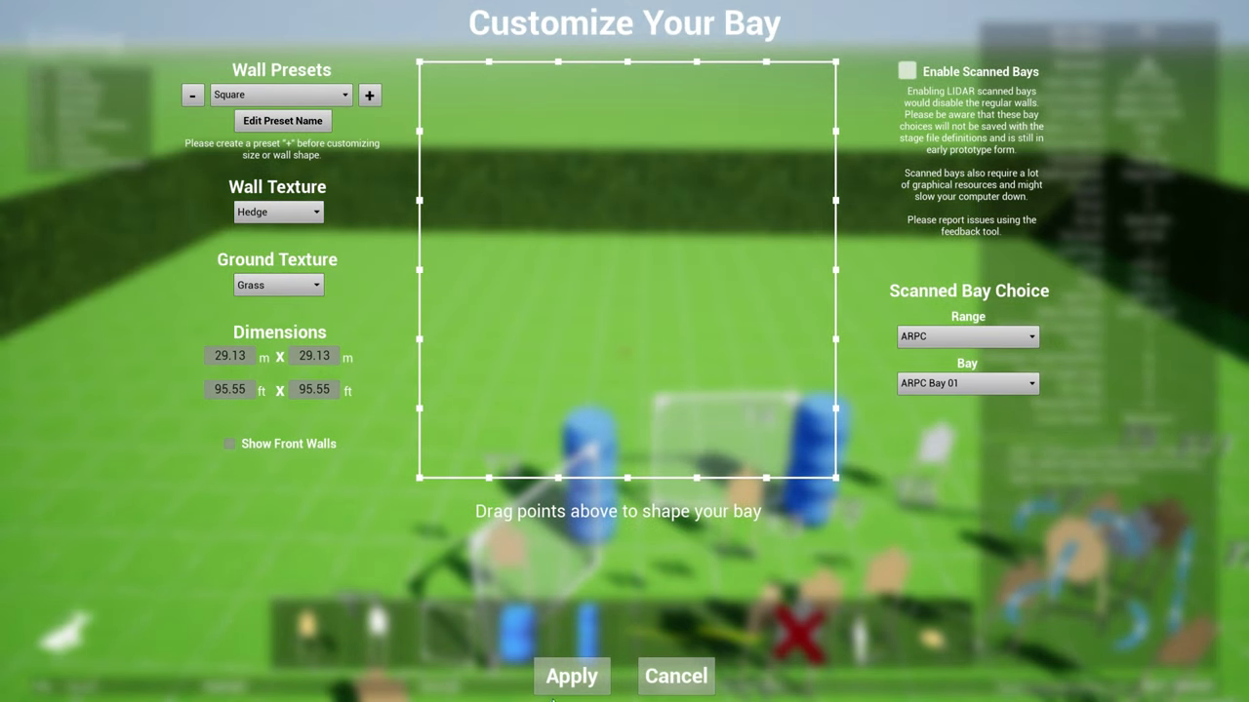
{"action": "left_click", "coordinate": [572, 676]}
{"action": "key", "text": "s"}
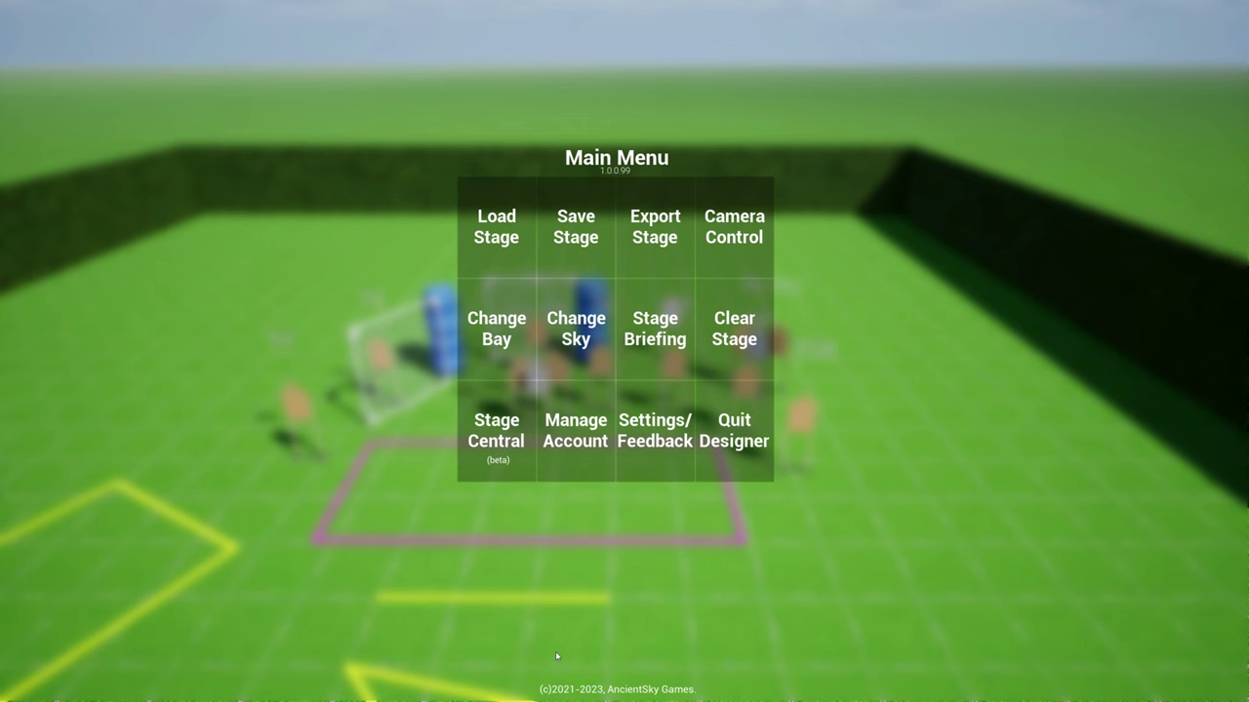
Reopen the bay customization, choose the firstpreset wall preset, and remove it
{"action": "left_click", "coordinate": [500, 352]}
{"action": "left_click", "coordinate": [322, 95]}
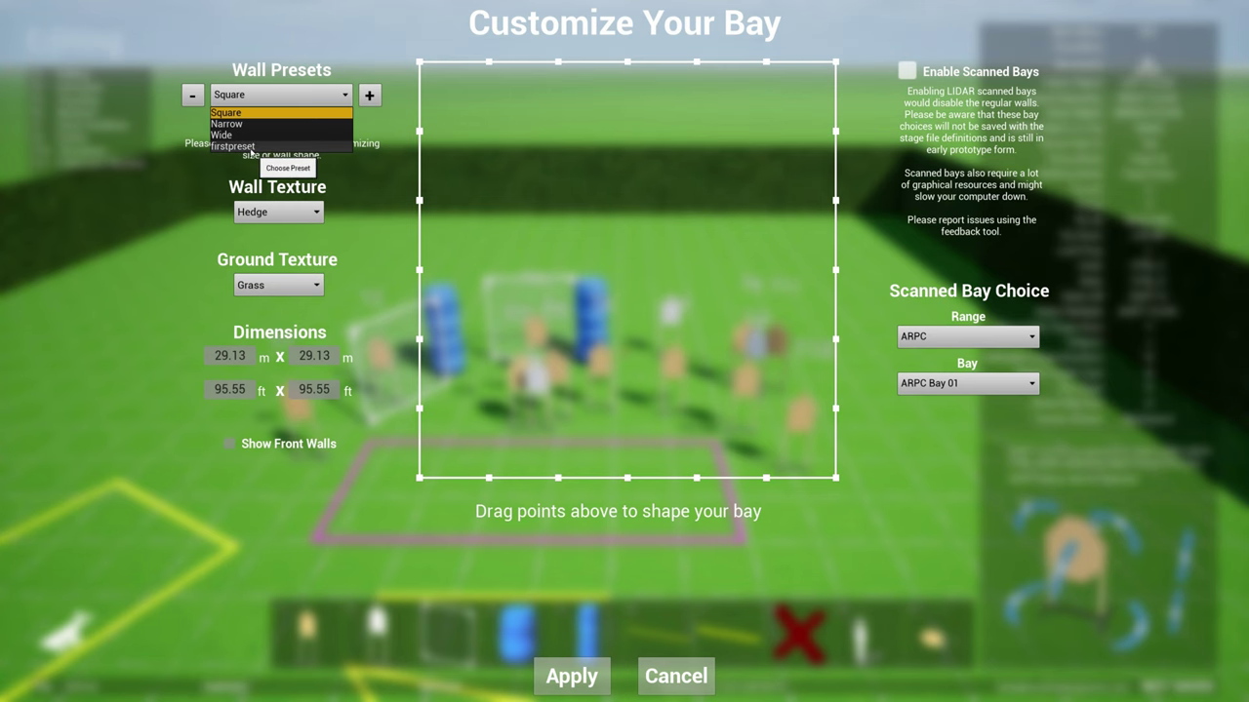
{"action": "left_click", "coordinate": [256, 146]}
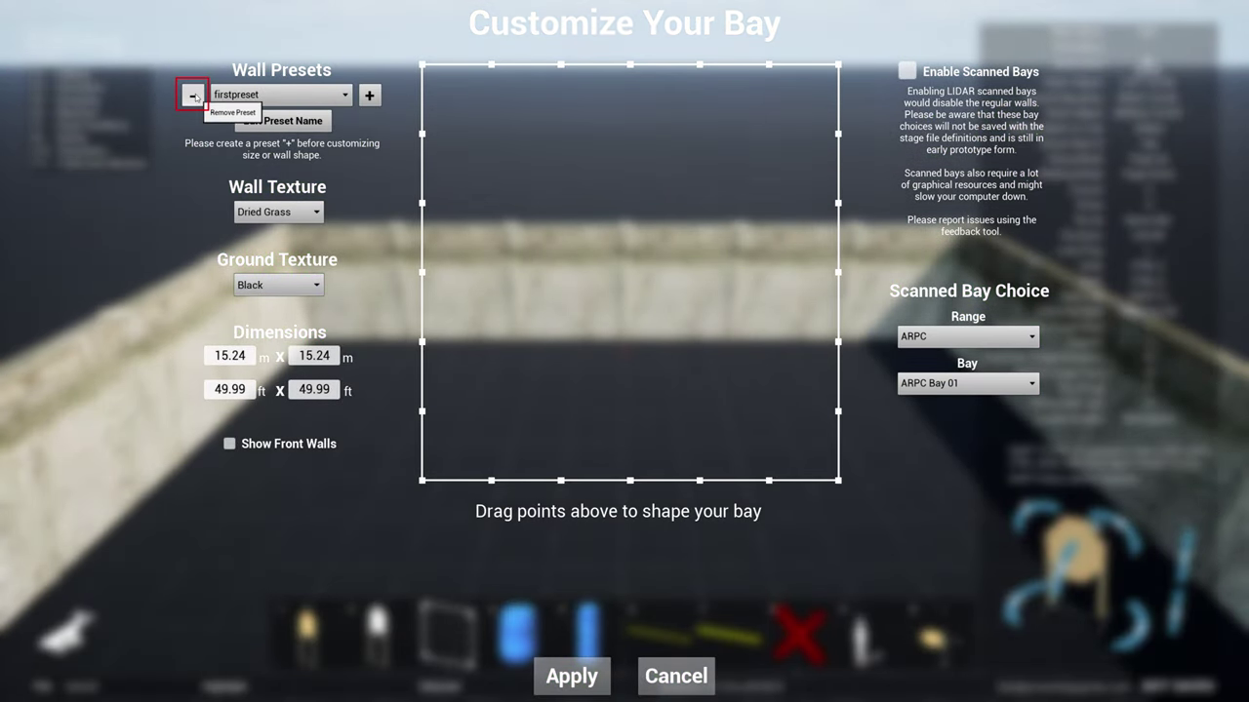
{"action": "left_click", "coordinate": [194, 95]}
Choose the Square wall preset and add a new custom preset based on it
{"action": "left_click", "coordinate": [255, 94]}
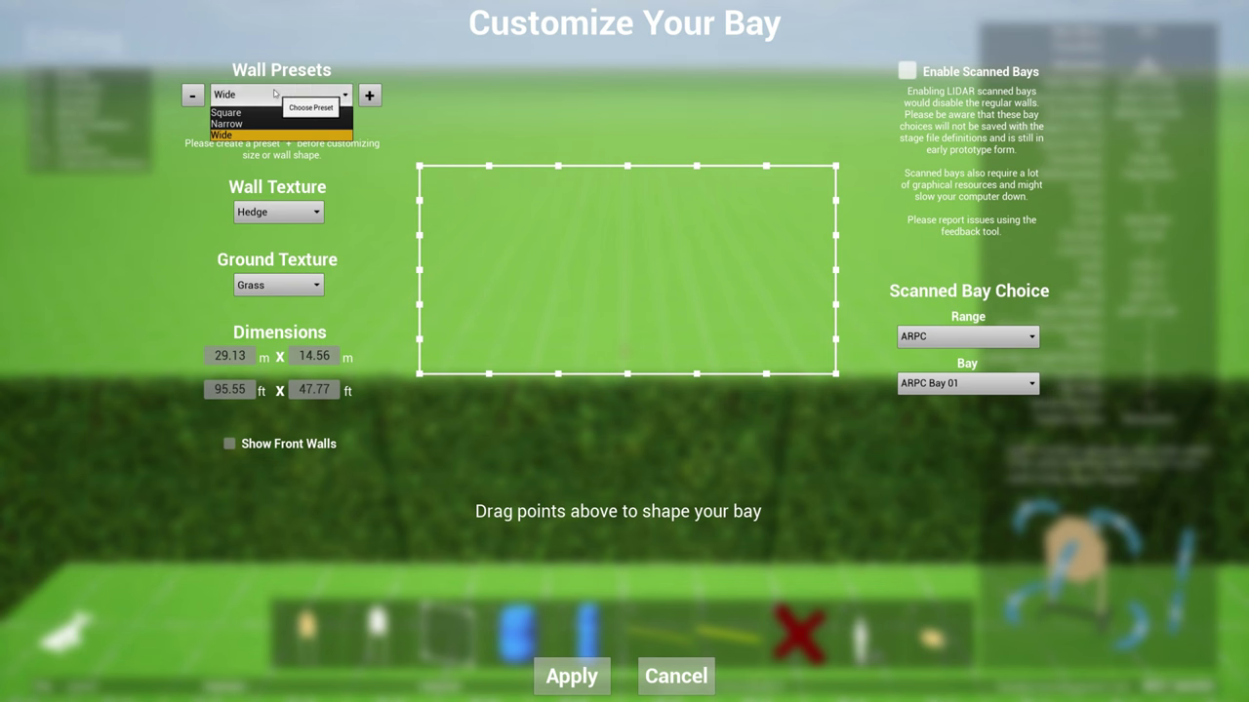
{"action": "left_click", "coordinate": [244, 112]}
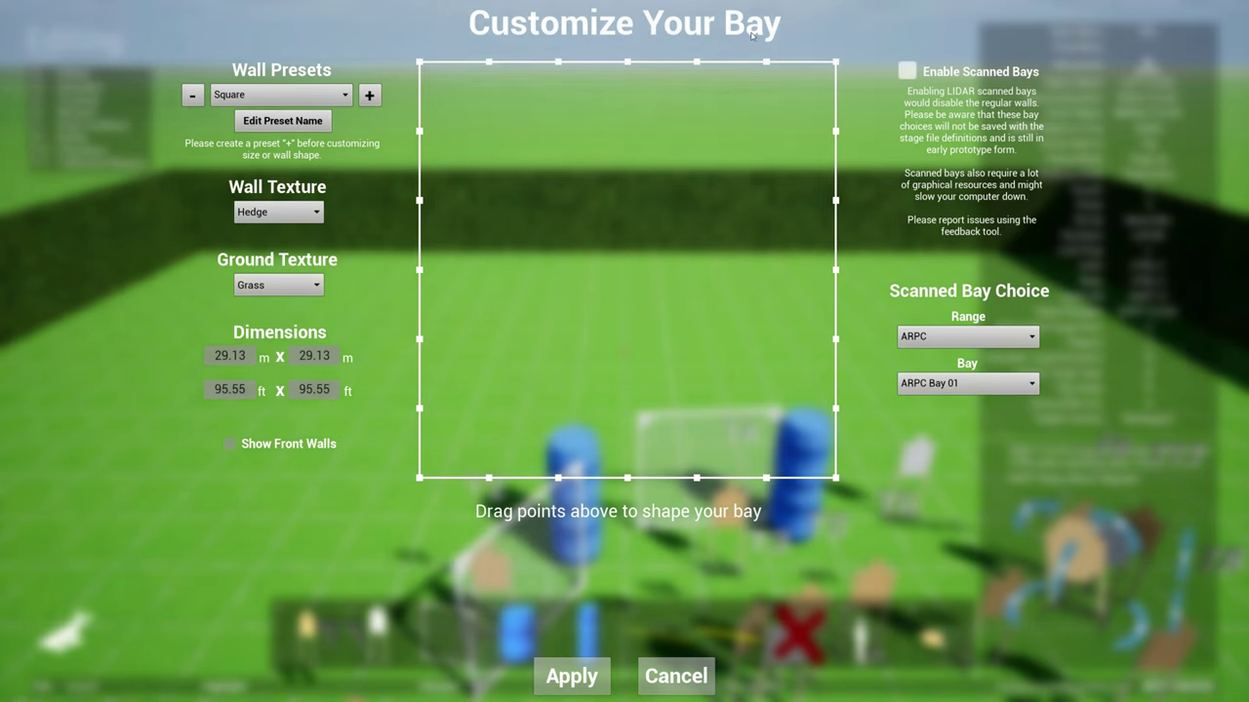
{"action": "left_click", "coordinate": [367, 98]}
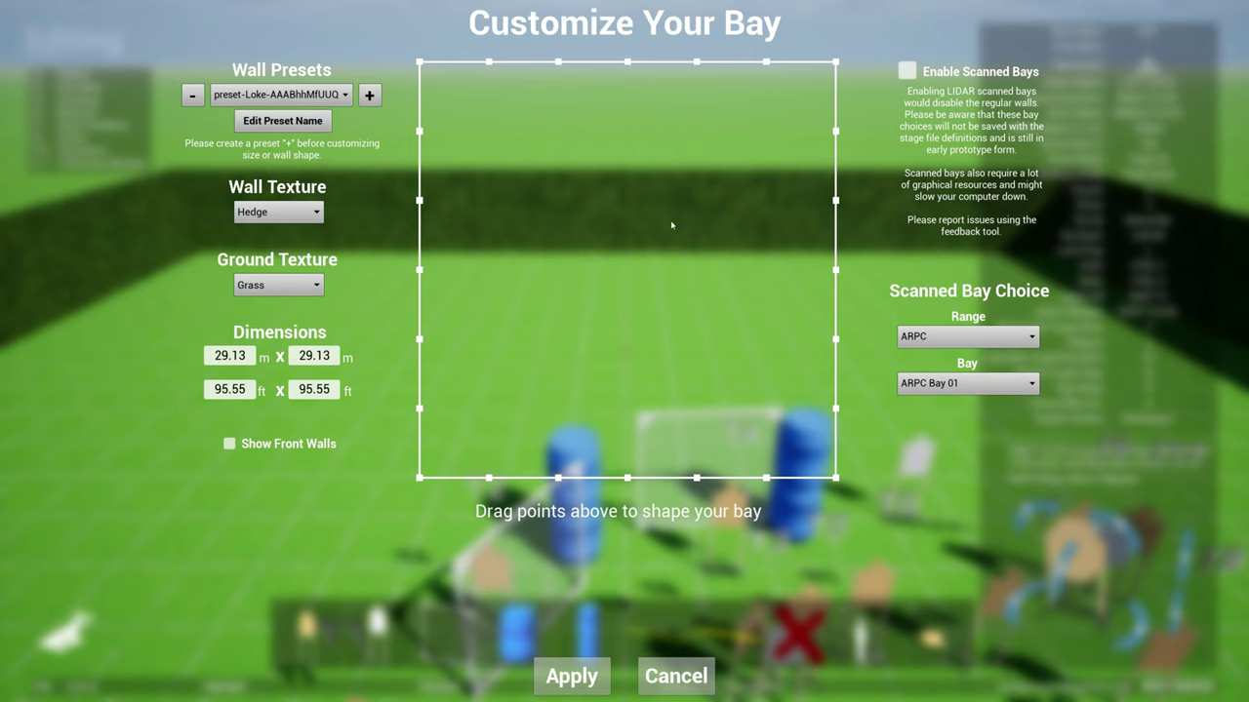
Reshape the new preset's outline into an L by pulling the lower-left wall points inward, and apply it to the stage
{"action": "left_click_drag", "start_coordinate": [419, 271], "coordinate": [489, 250]}
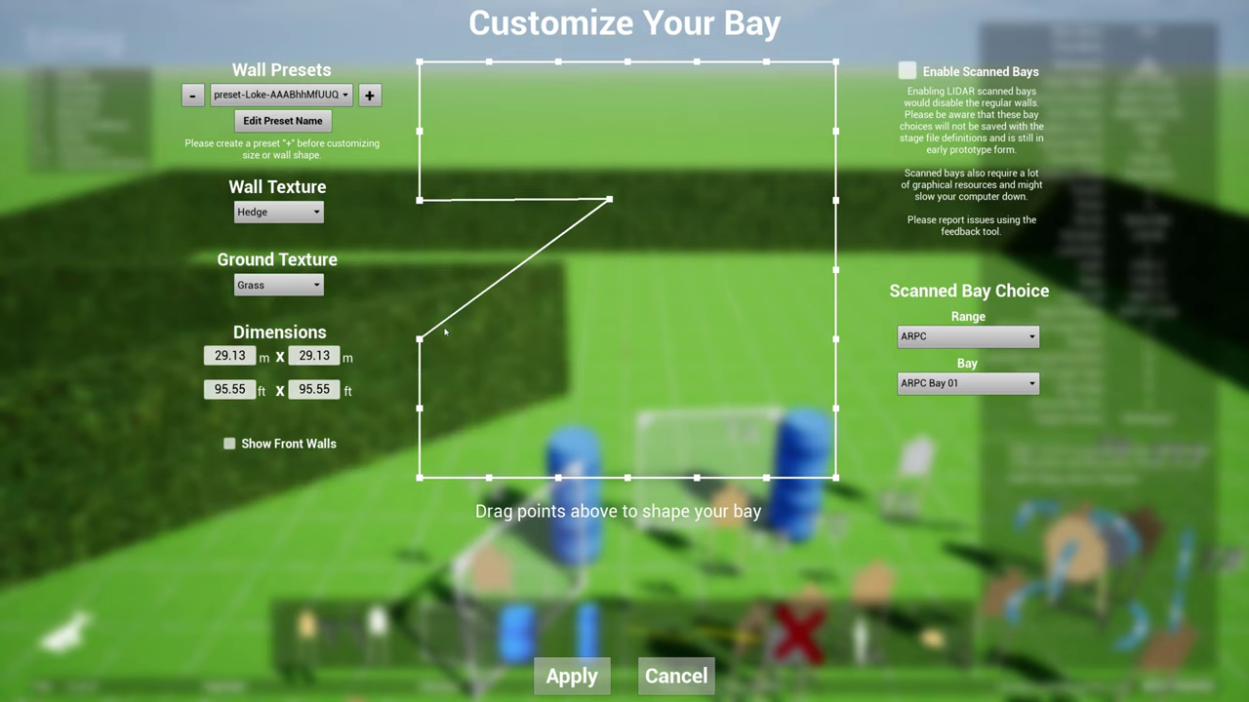
{"action": "left_click_drag", "start_coordinate": [421, 341], "coordinate": [525, 289]}
{"action": "left_click_drag", "start_coordinate": [438, 411], "coordinate": [524, 419]}
{"action": "left_click_drag", "start_coordinate": [419, 478], "coordinate": [523, 471]}
{"action": "left_click_drag", "start_coordinate": [489, 478], "coordinate": [612, 479]}
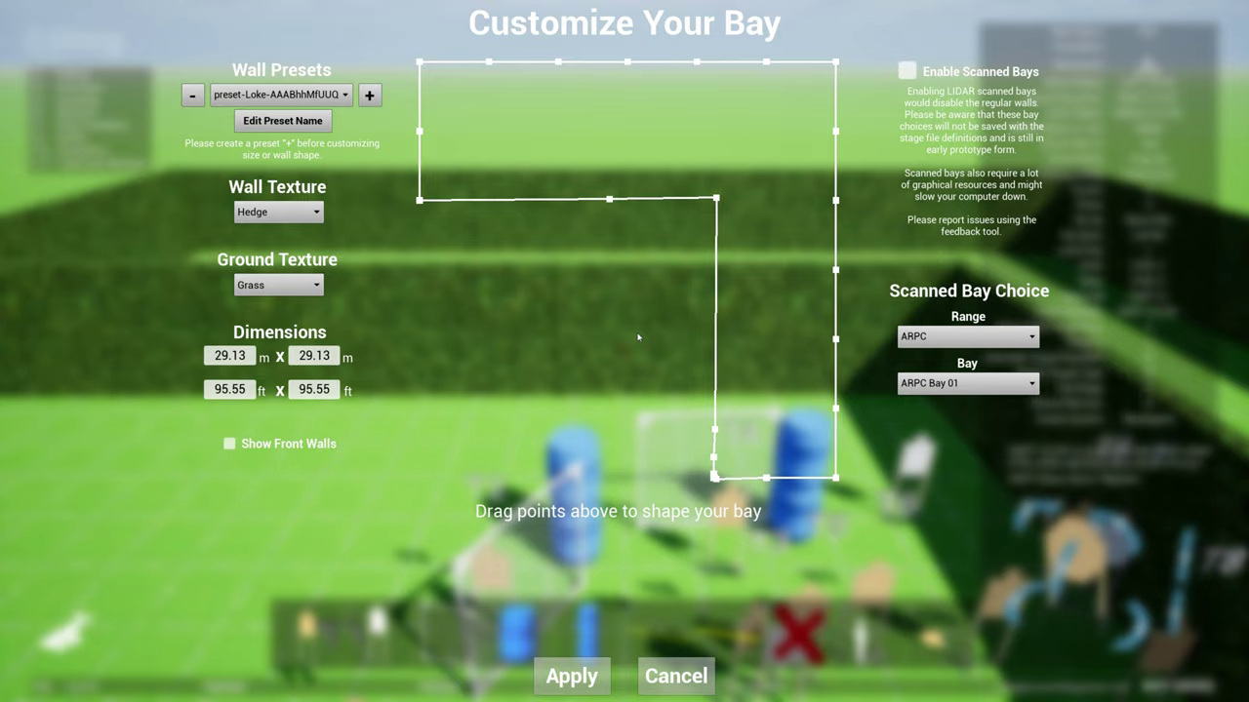
{"action": "left_click", "coordinate": [574, 676]}
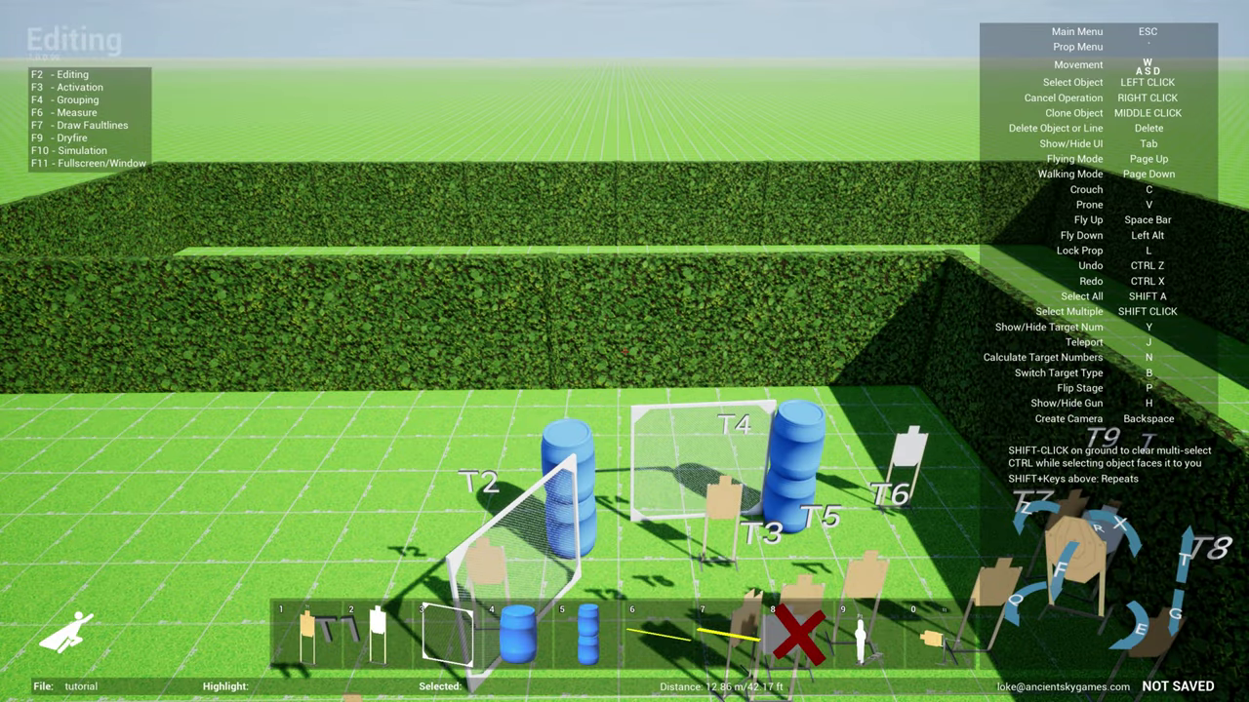
{"action": "key", "text": "s"}
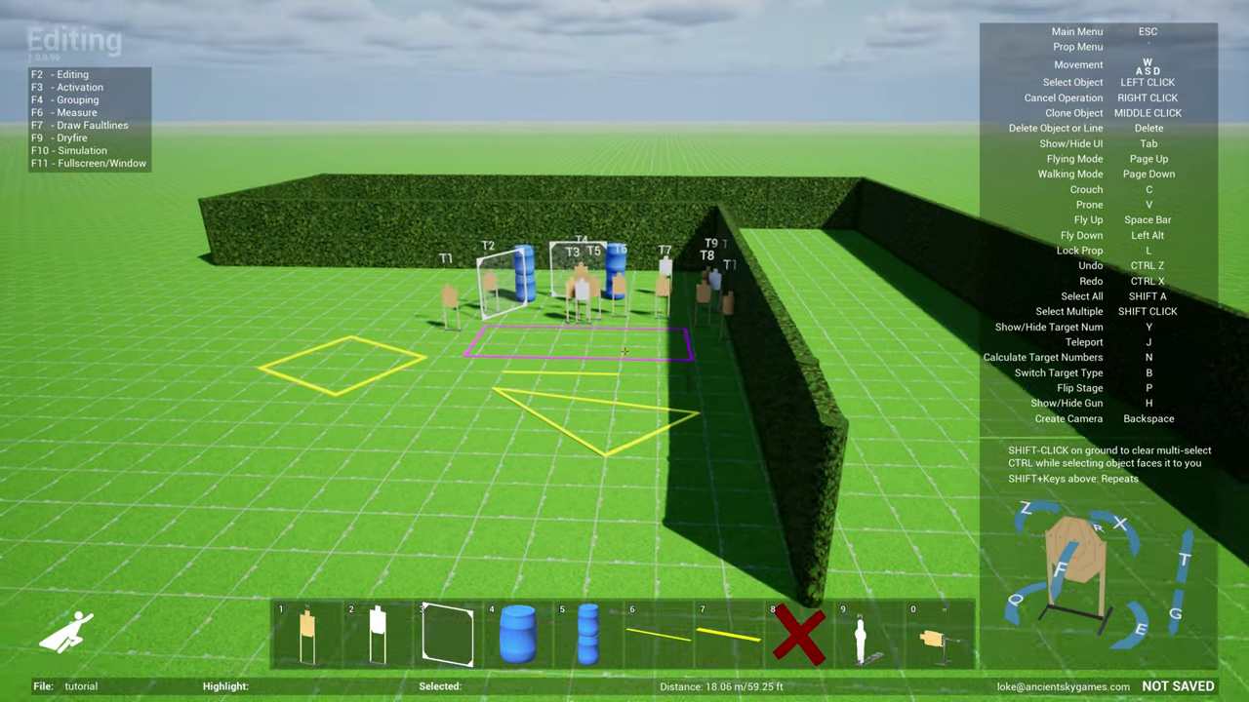
{"action": "key", "text": "w"}
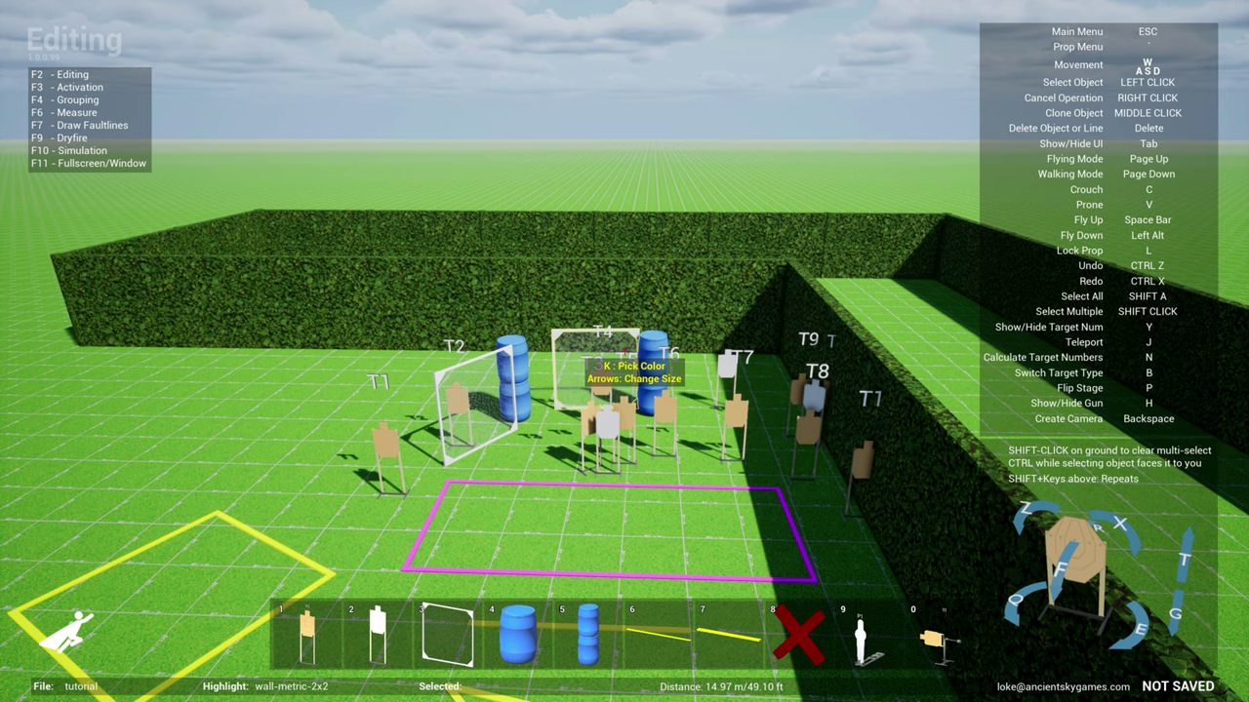
Reopen the bay customization and enable scanned bays
{"action": "key", "text": "Escape"}
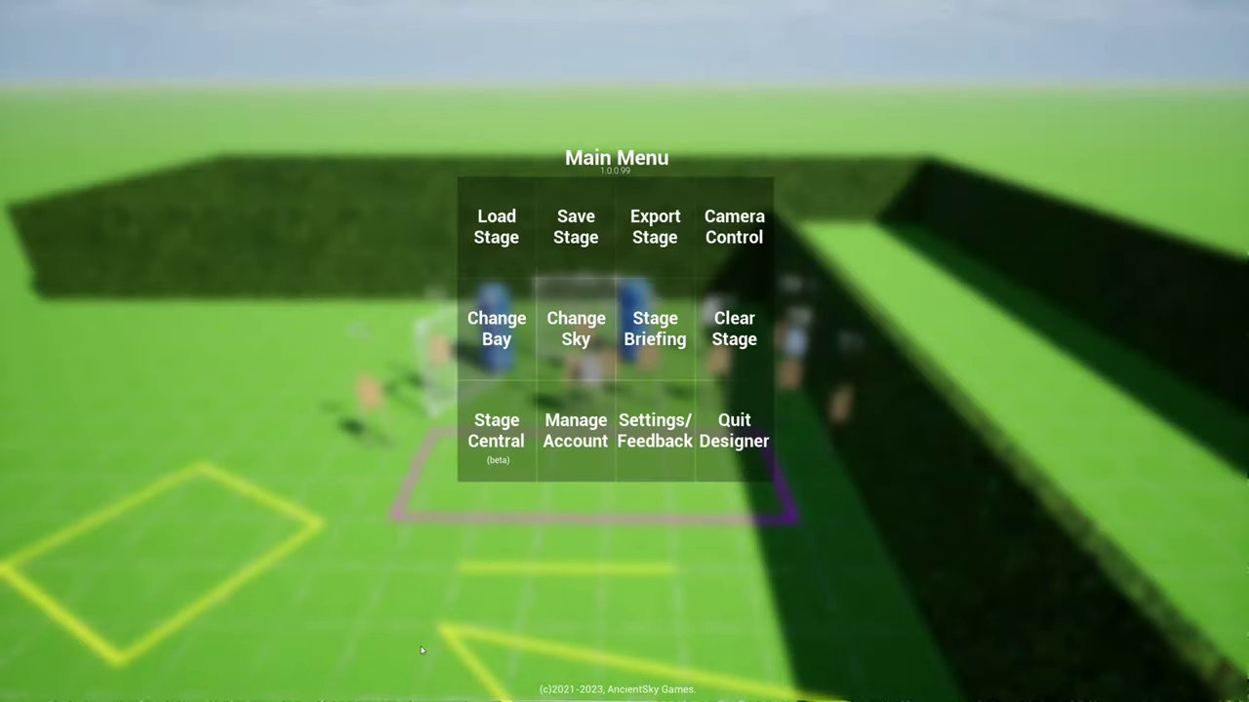
{"action": "left_click", "coordinate": [497, 323]}
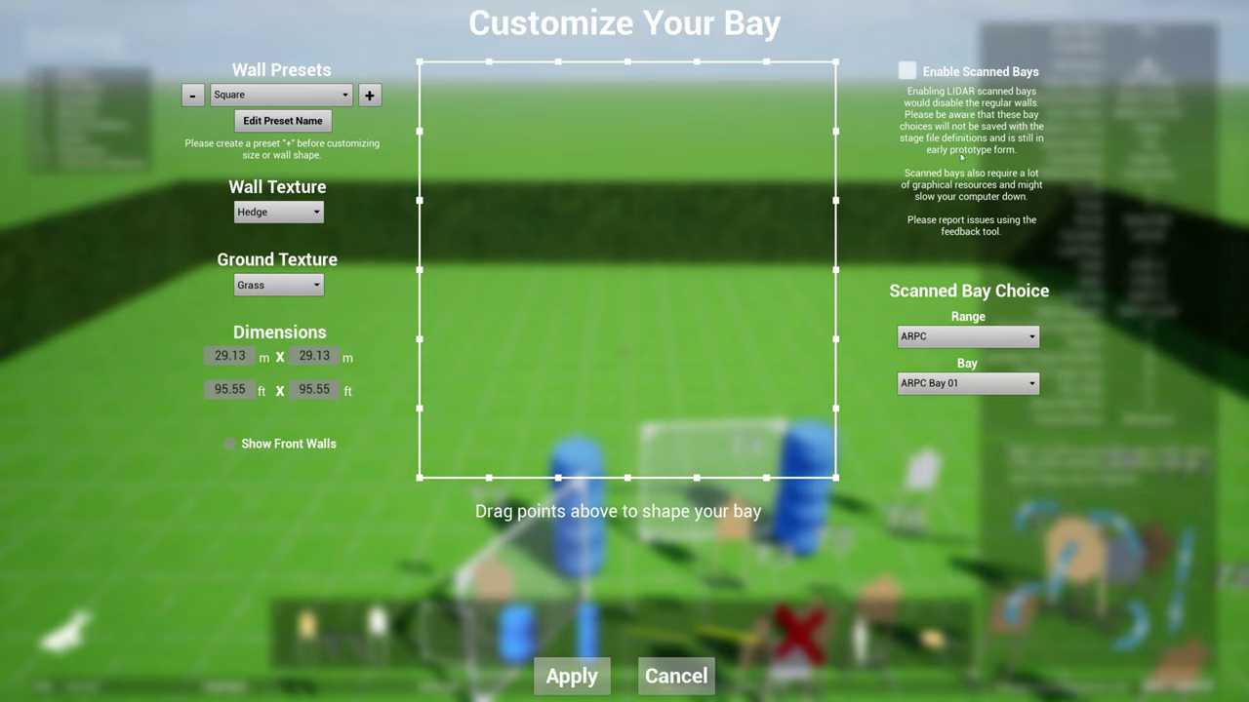
{"action": "left_click", "coordinate": [908, 71]}
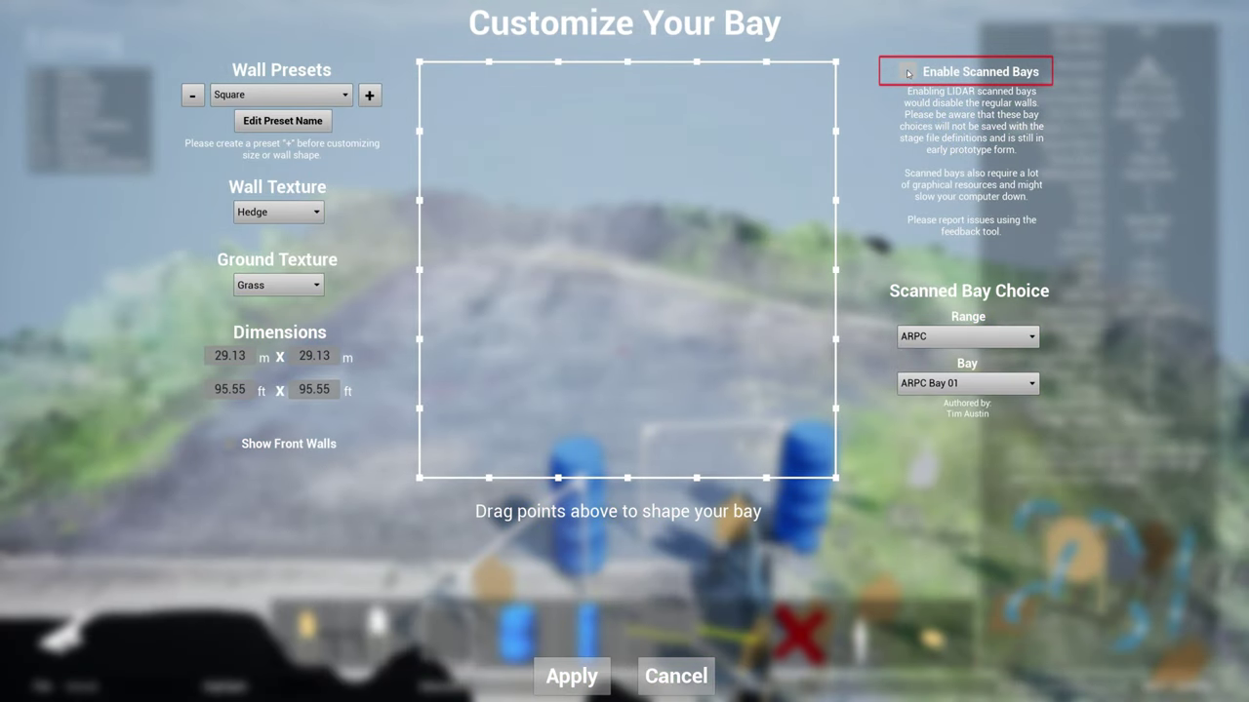
{"action": "left_click", "coordinate": [907, 71]}
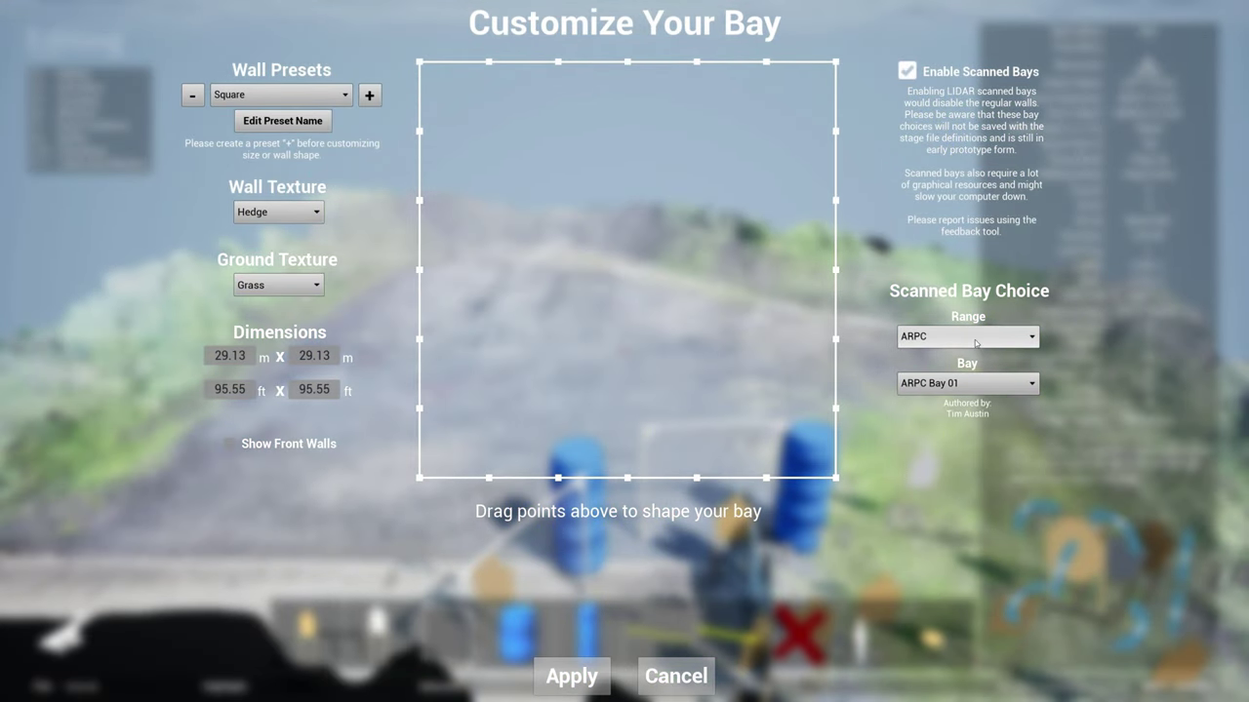
Set the scanned range to Paul Bunyan with Paul Bunyan Bay 01, and apply it to the stage
{"action": "left_click", "coordinate": [976, 337]}
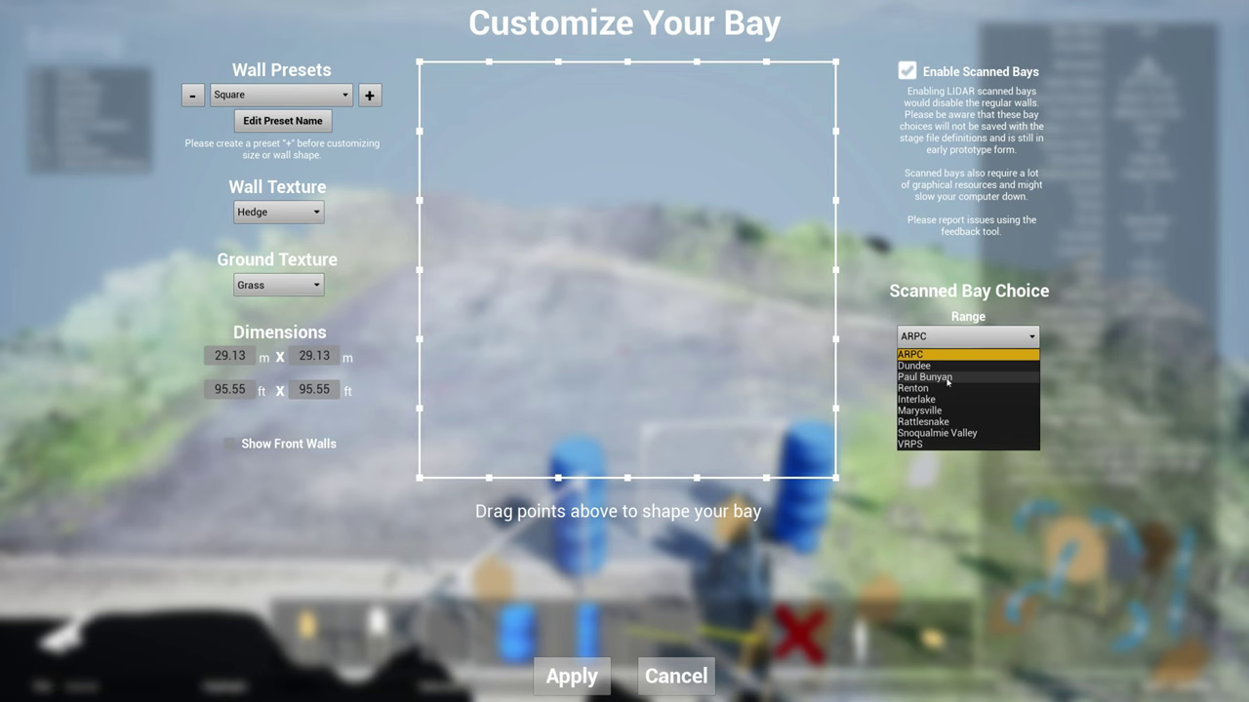
{"action": "left_click", "coordinate": [949, 377]}
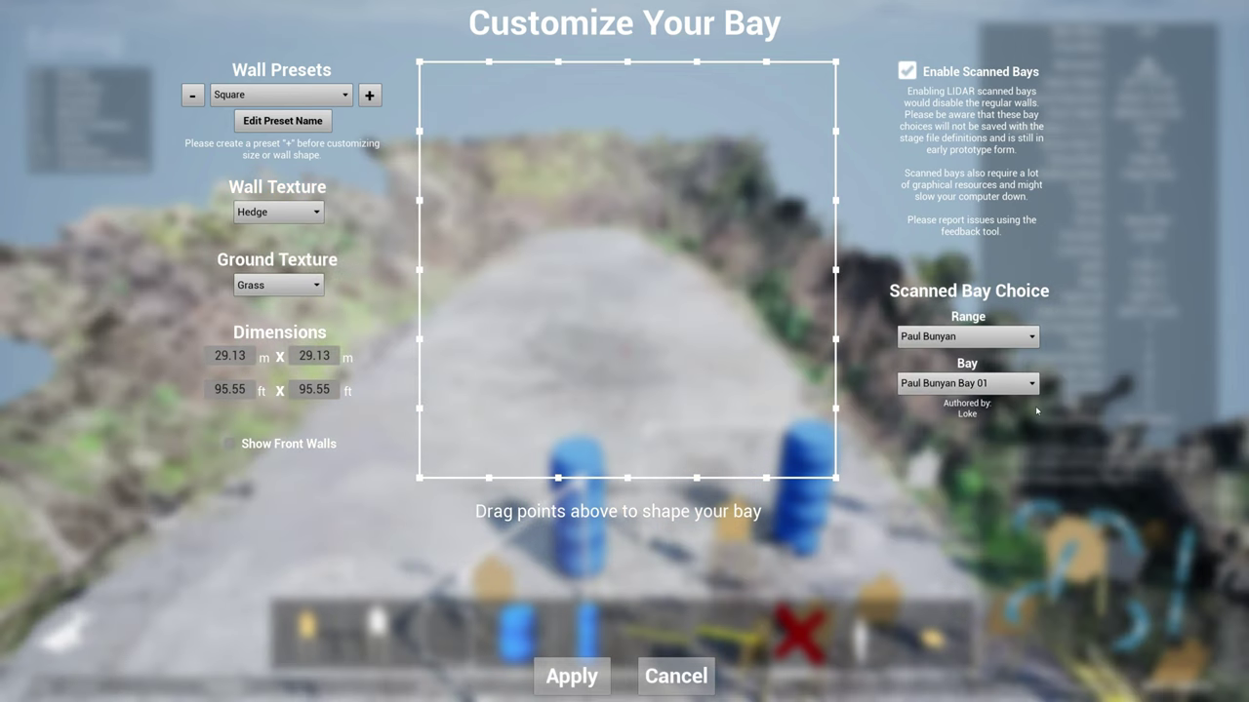
{"action": "left_click", "coordinate": [1005, 384]}
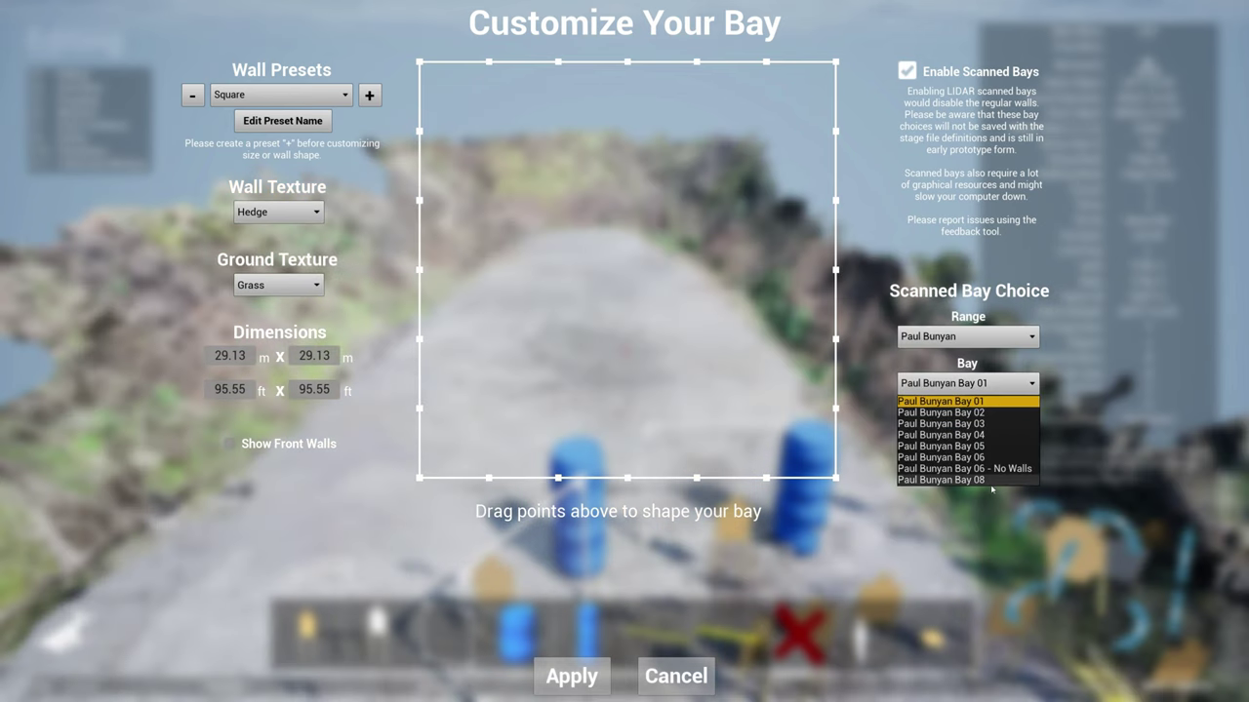
{"action": "left_click", "coordinate": [1005, 390]}
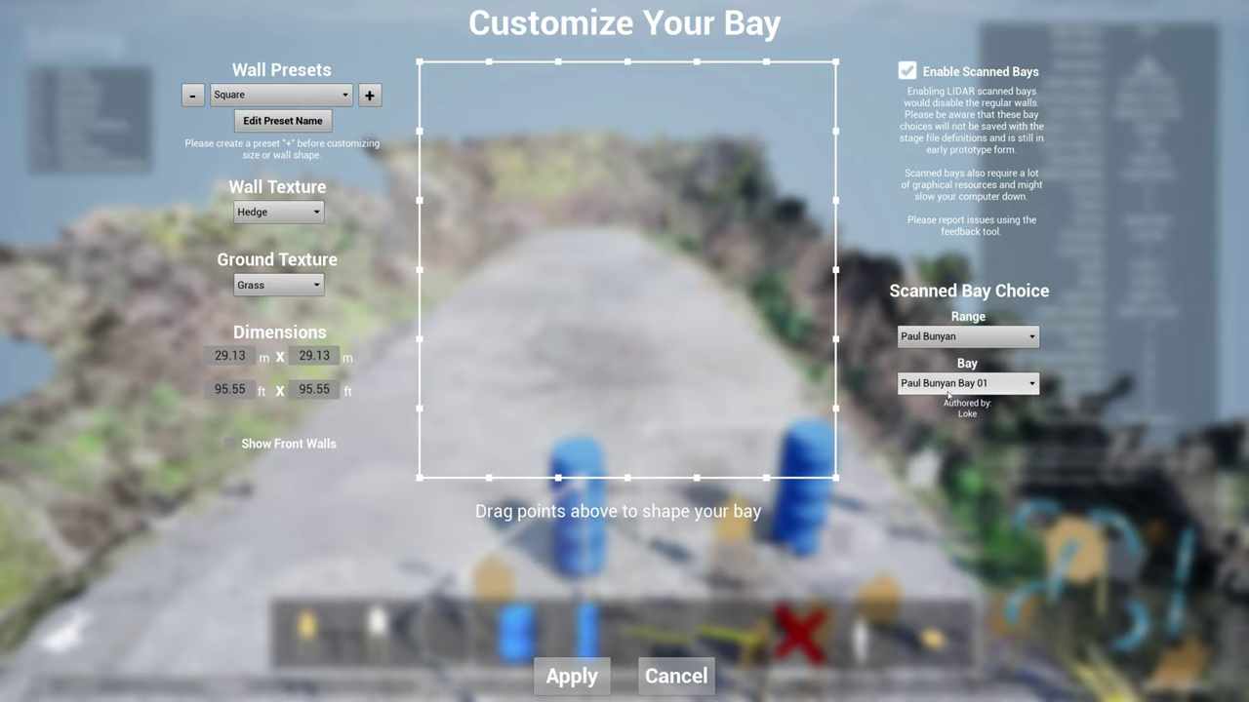
{"action": "left_click", "coordinate": [571, 676]}
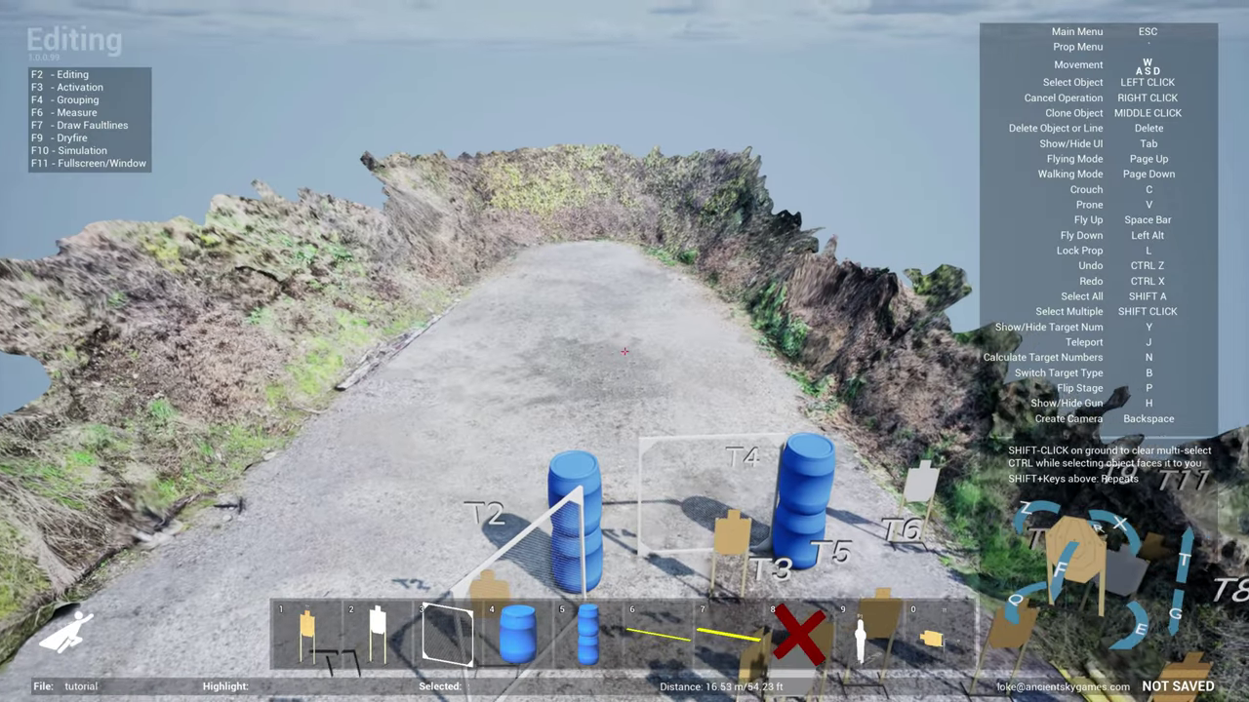
Examine the scanned bay's ground, berms, and placed props from several viewpoints
{"action": "key", "text": "w"}
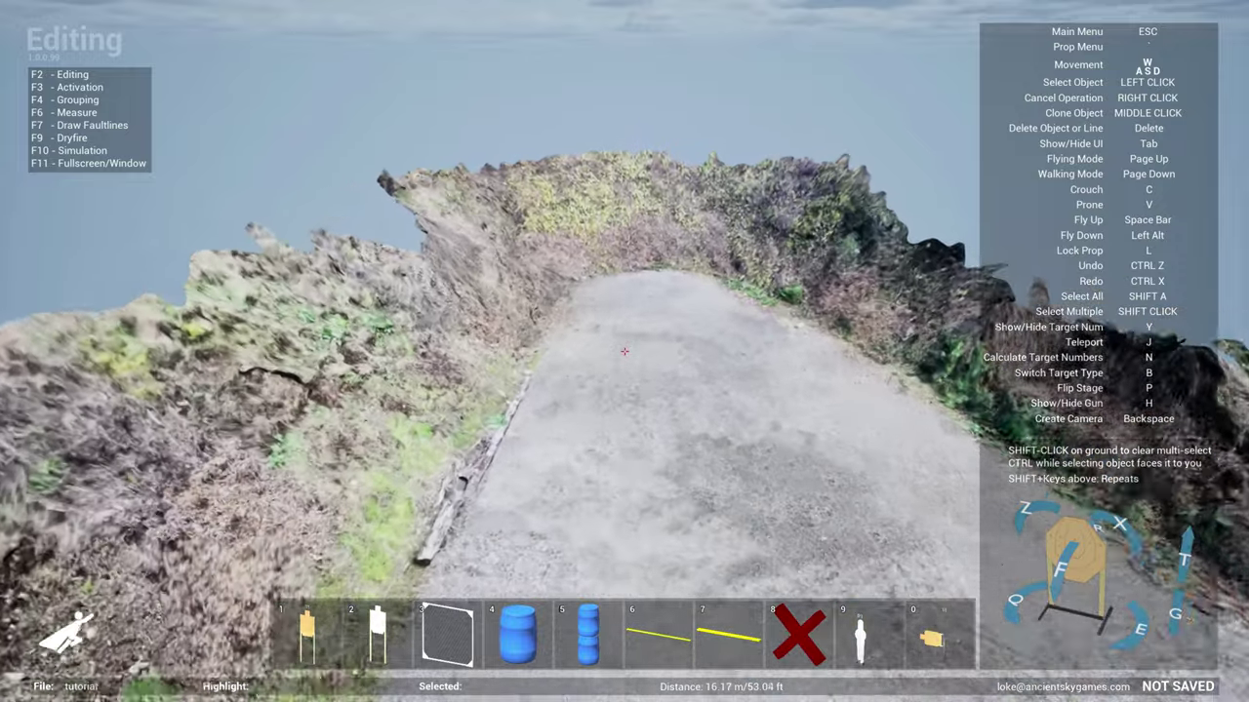
{"action": "key", "text": "s"}
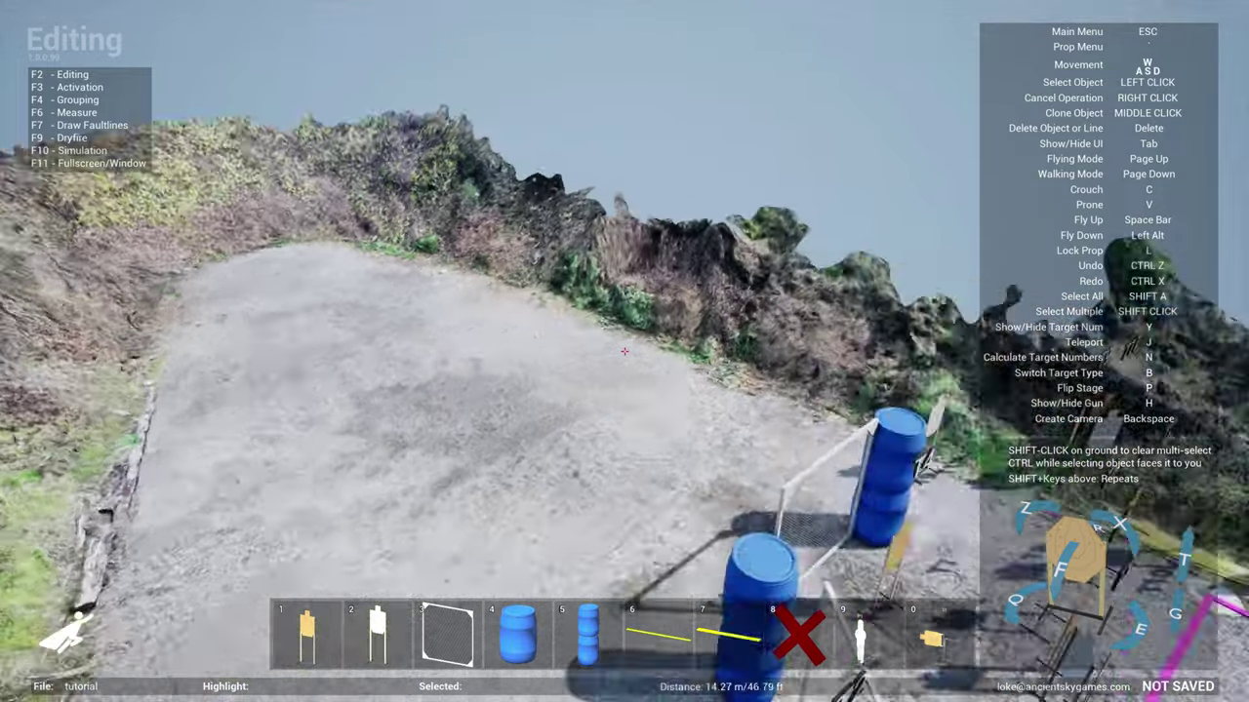
{"action": "key", "text": "s"}
{"action": "key", "text": "d"}
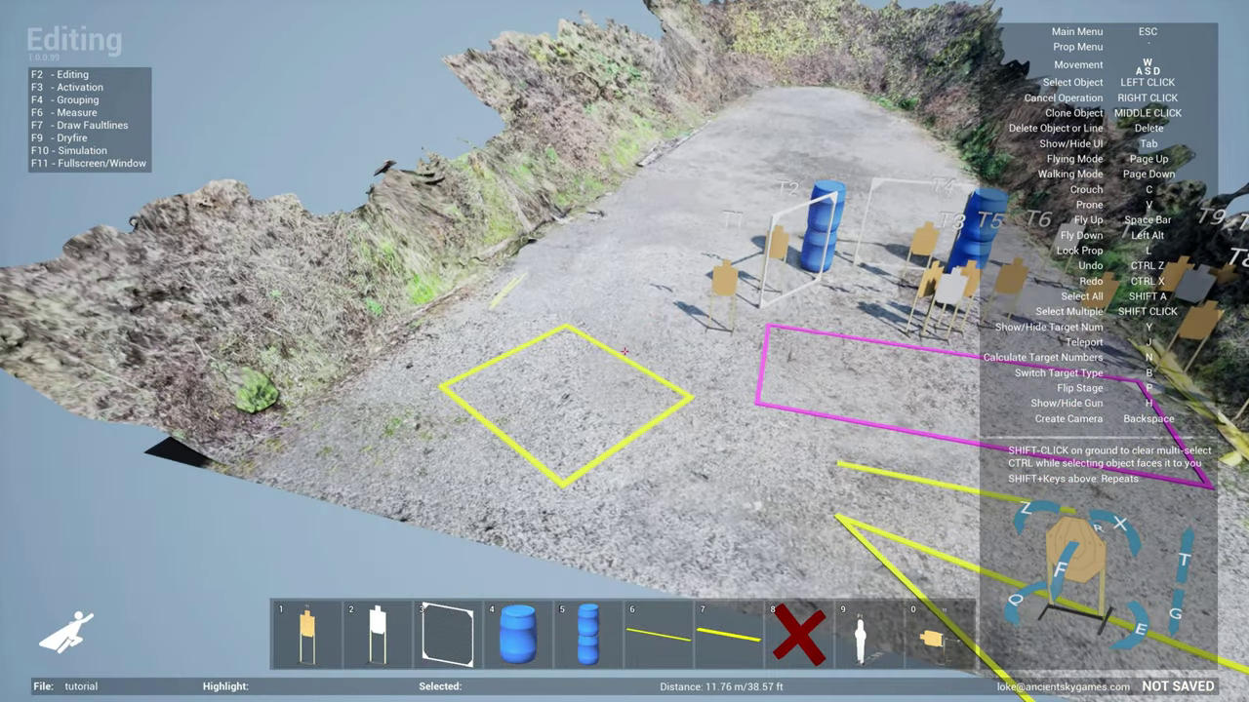
{"action": "key", "text": "w"}
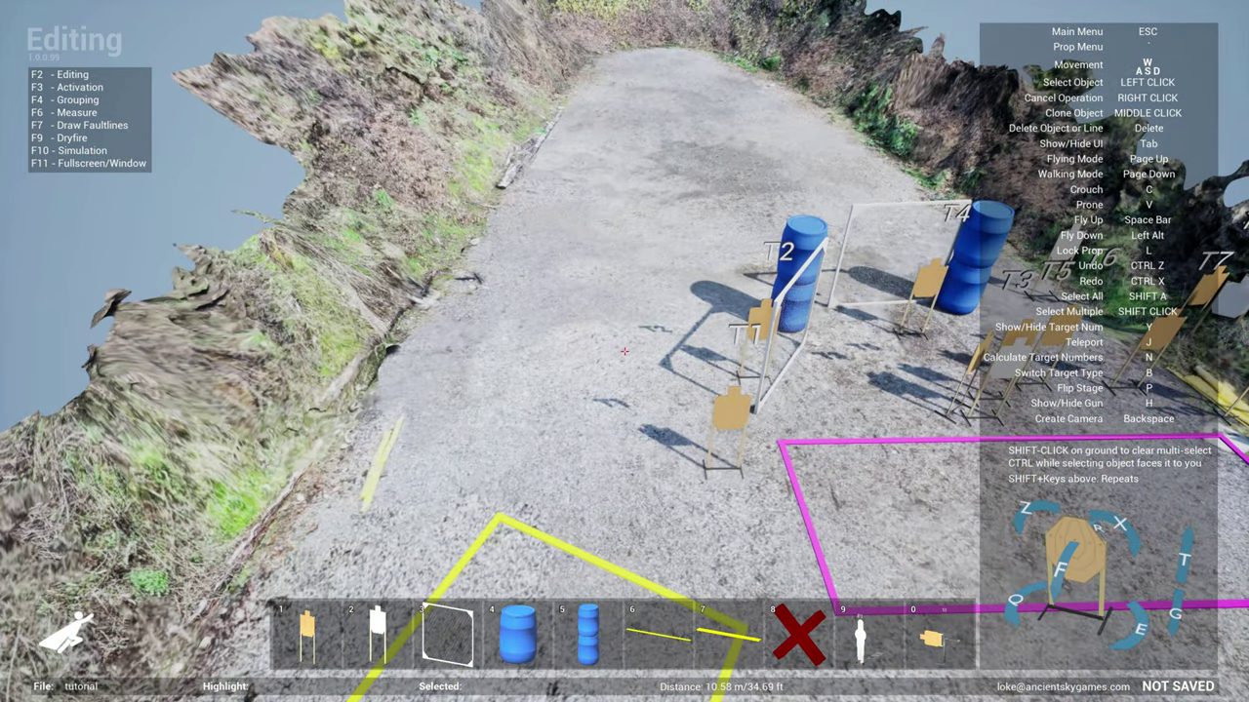
{"action": "key", "text": "s"}
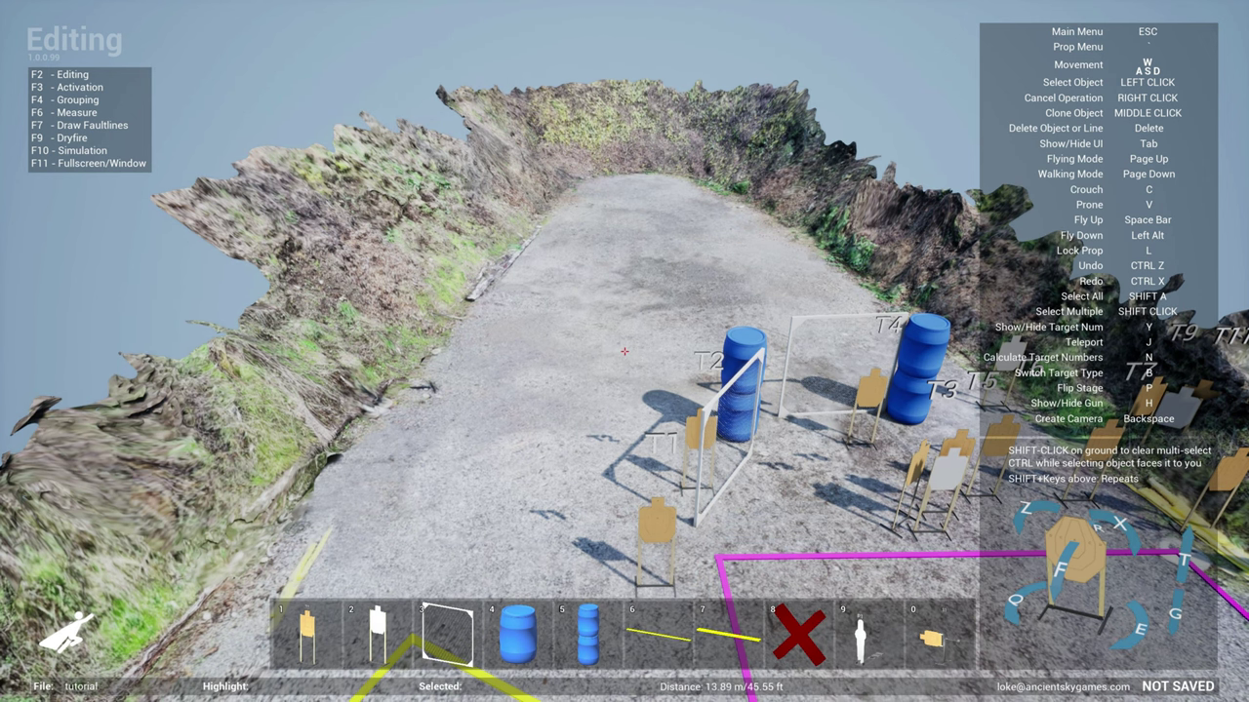
{"action": "key", "text": "w"}
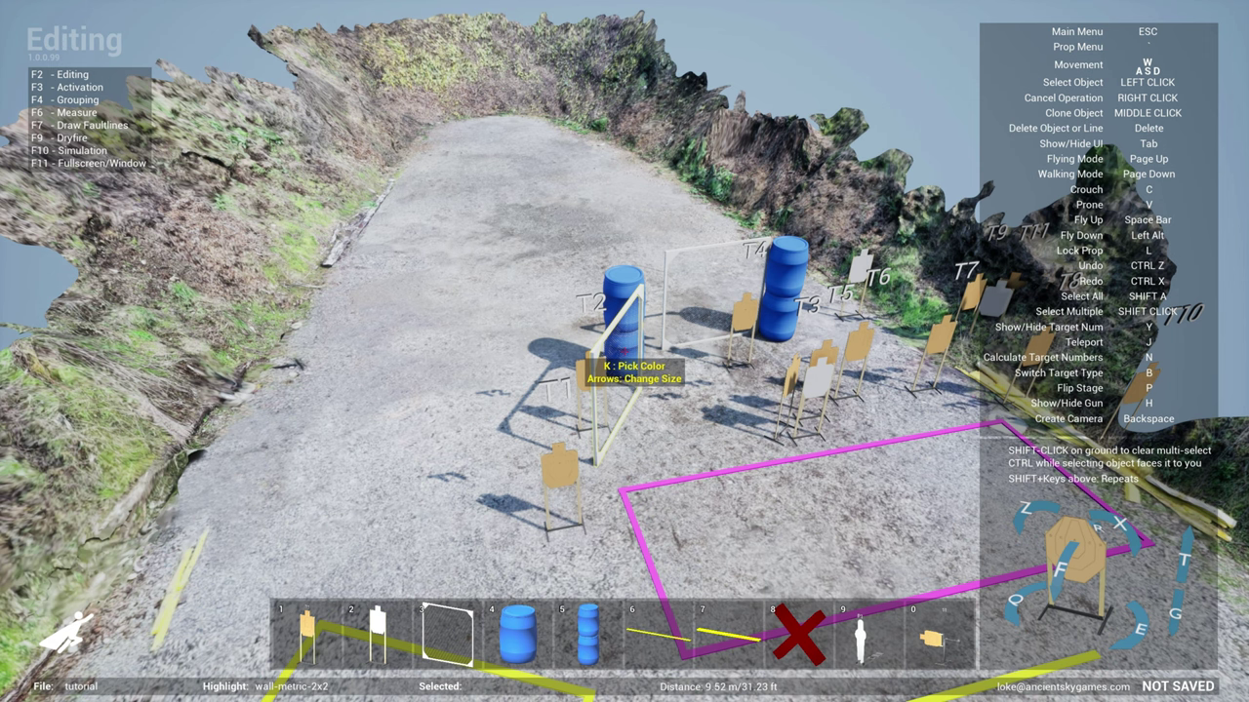
Review the dynamic weather and indoor options in the sky settings without changing them
{"action": "key", "text": "s"}
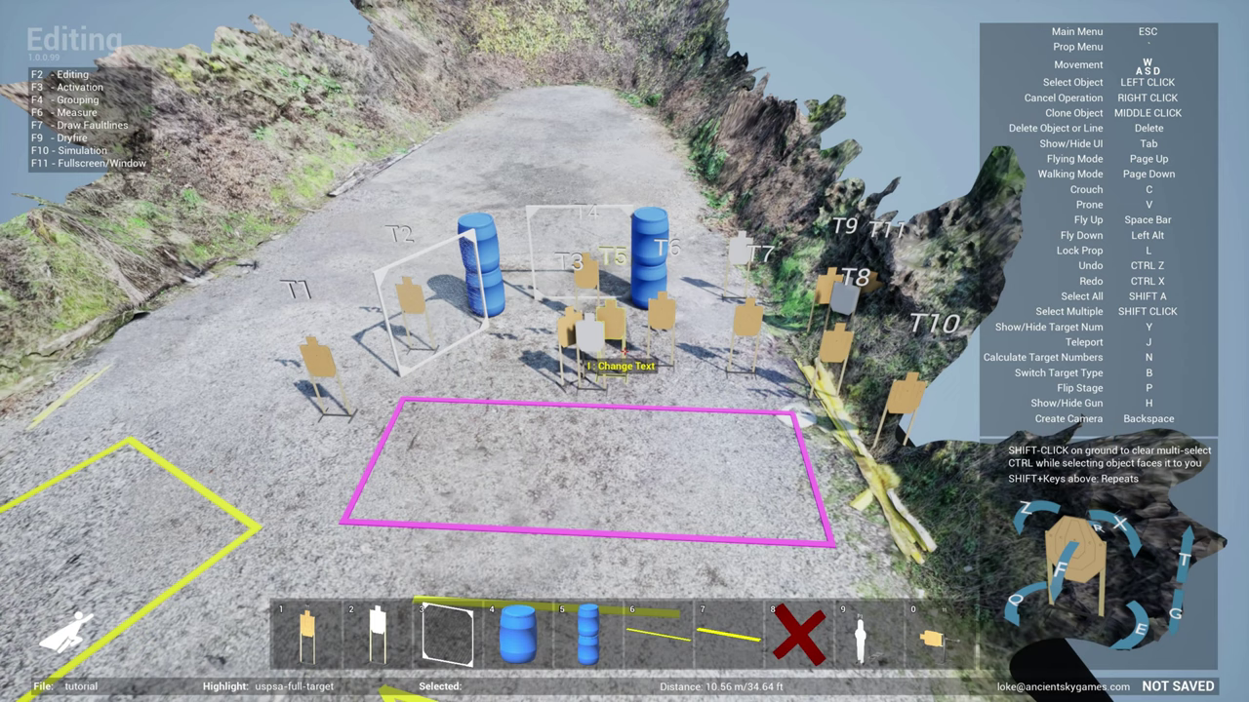
{"action": "key", "text": "a"}
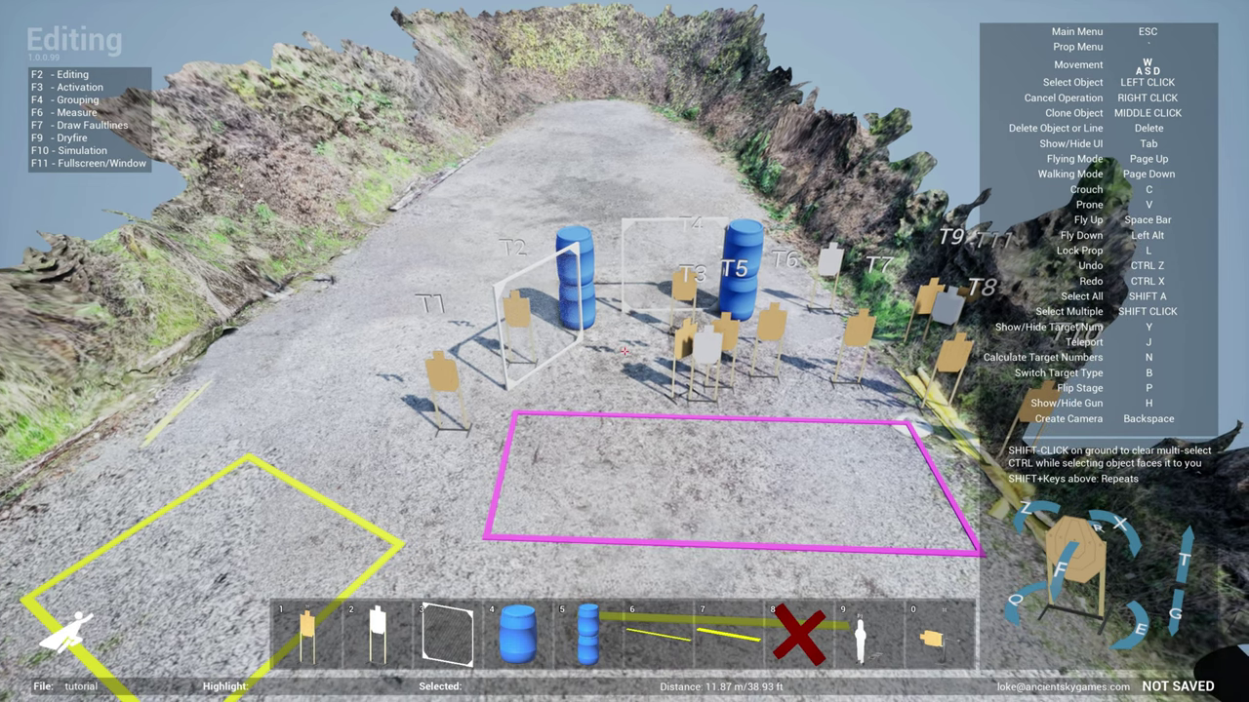
{"action": "key", "text": "Escape"}
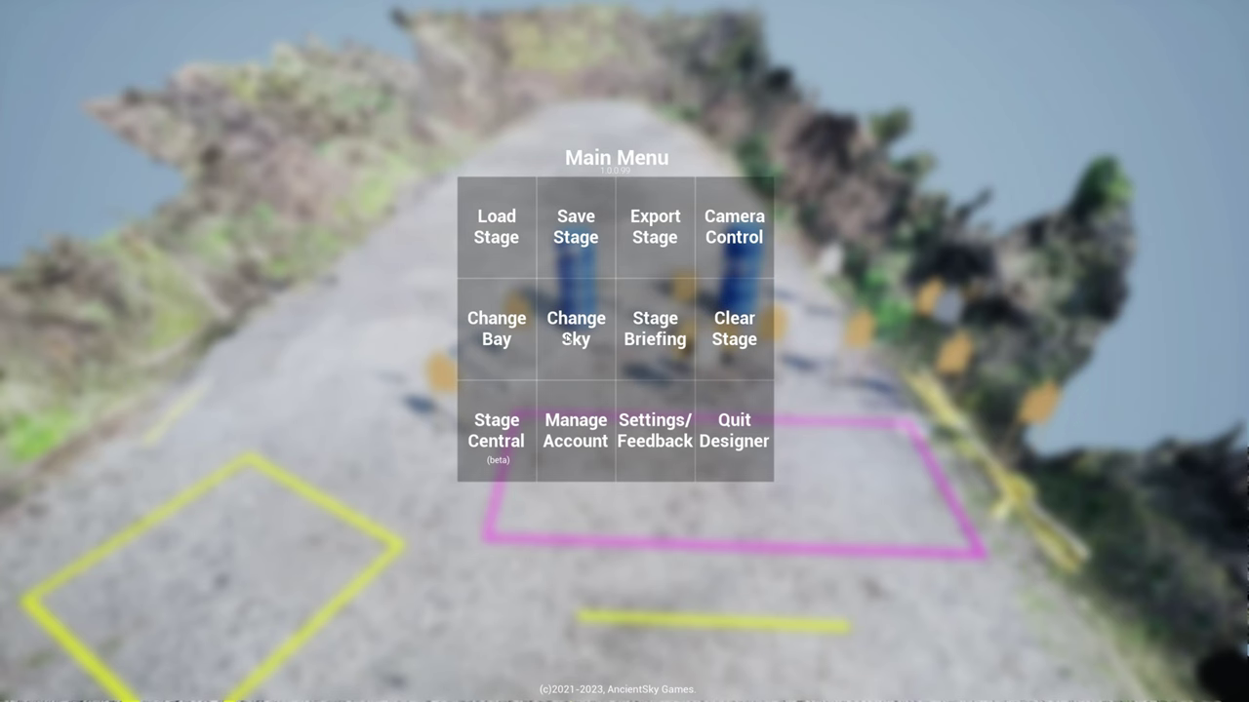
{"action": "left_click", "coordinate": [581, 337]}
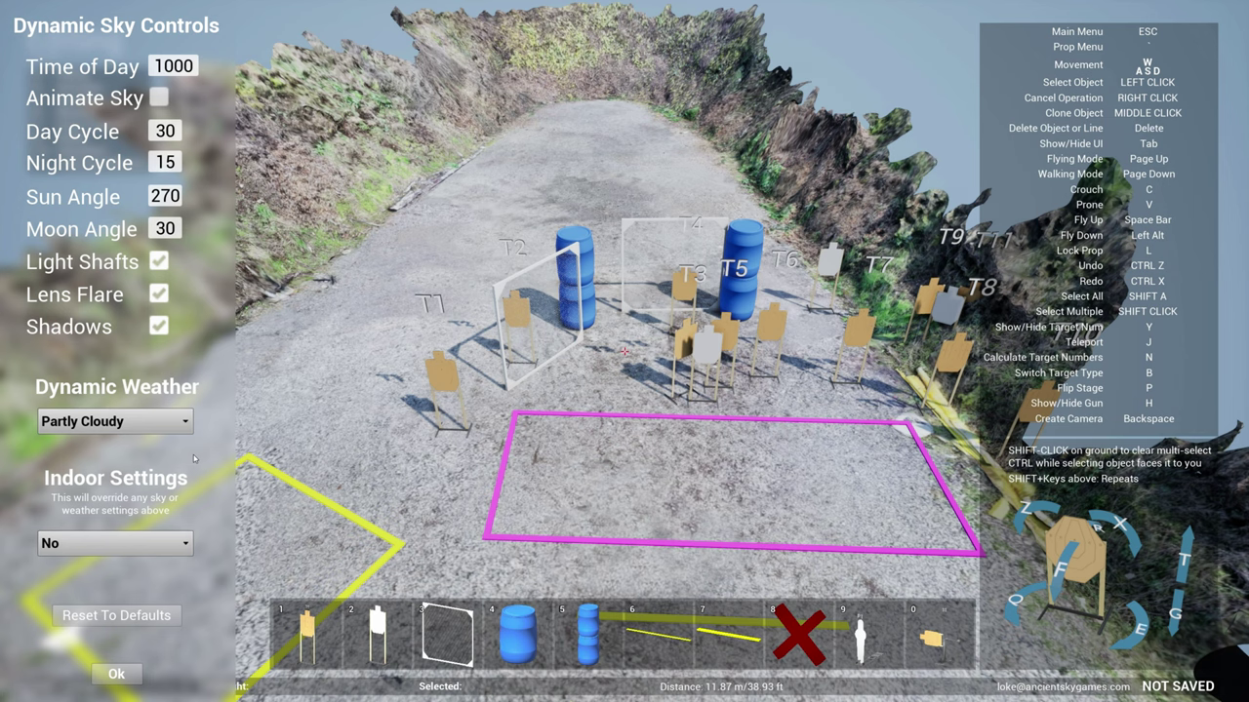
{"action": "left_click", "coordinate": [145, 424]}
{"action": "left_click", "coordinate": [148, 420]}
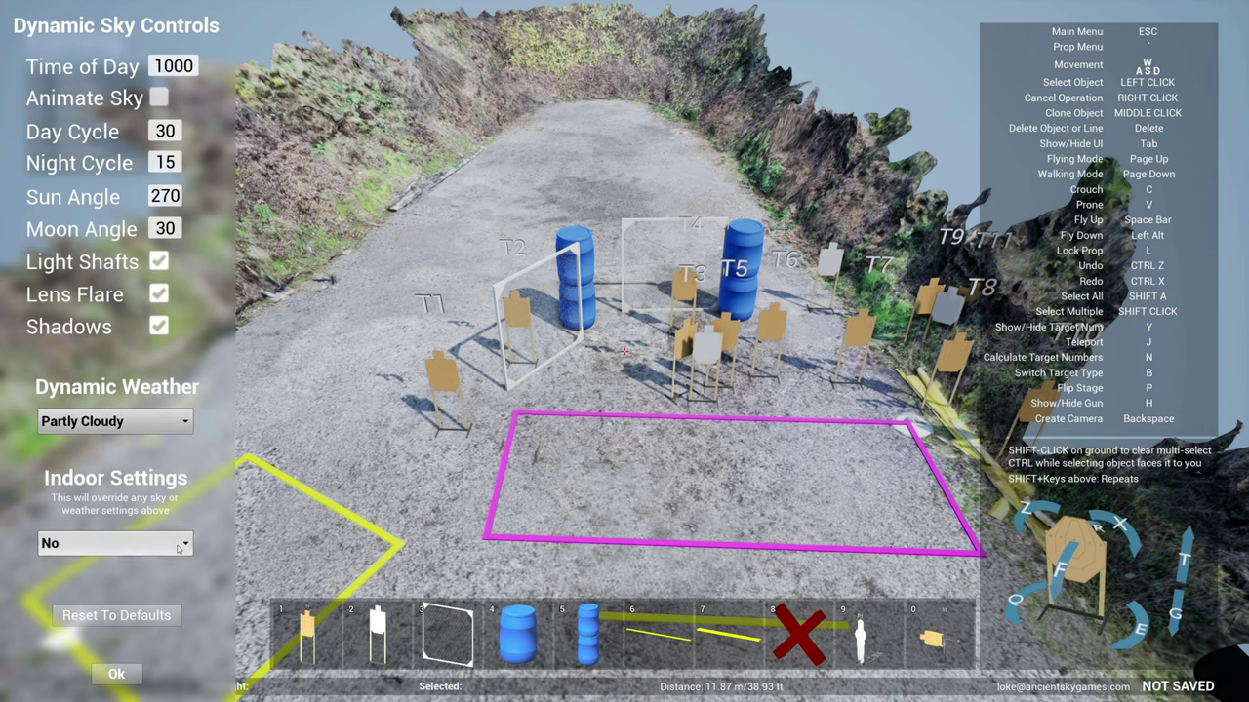
{"action": "left_click", "coordinate": [116, 673]}
Set the sky's time of day to 1700 and accept the sky settings
{"action": "key", "text": "alt"}
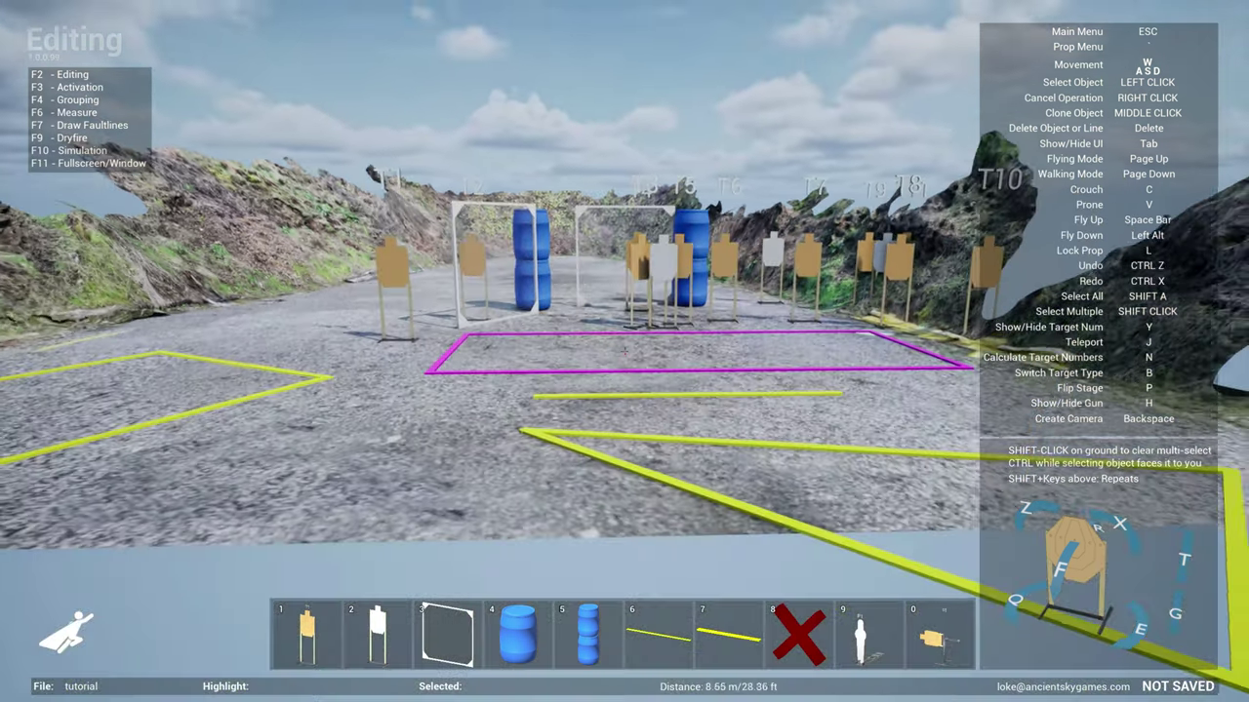
{"action": "key", "text": "w"}
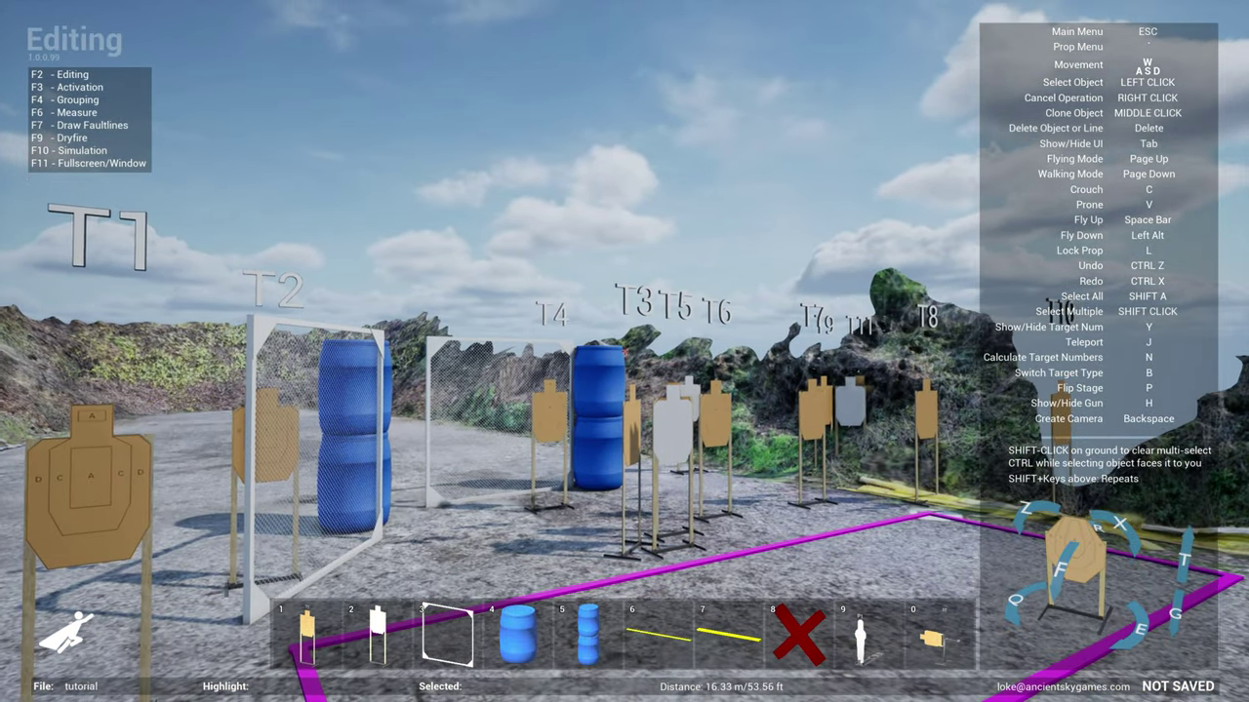
{"action": "key", "text": "Escape"}
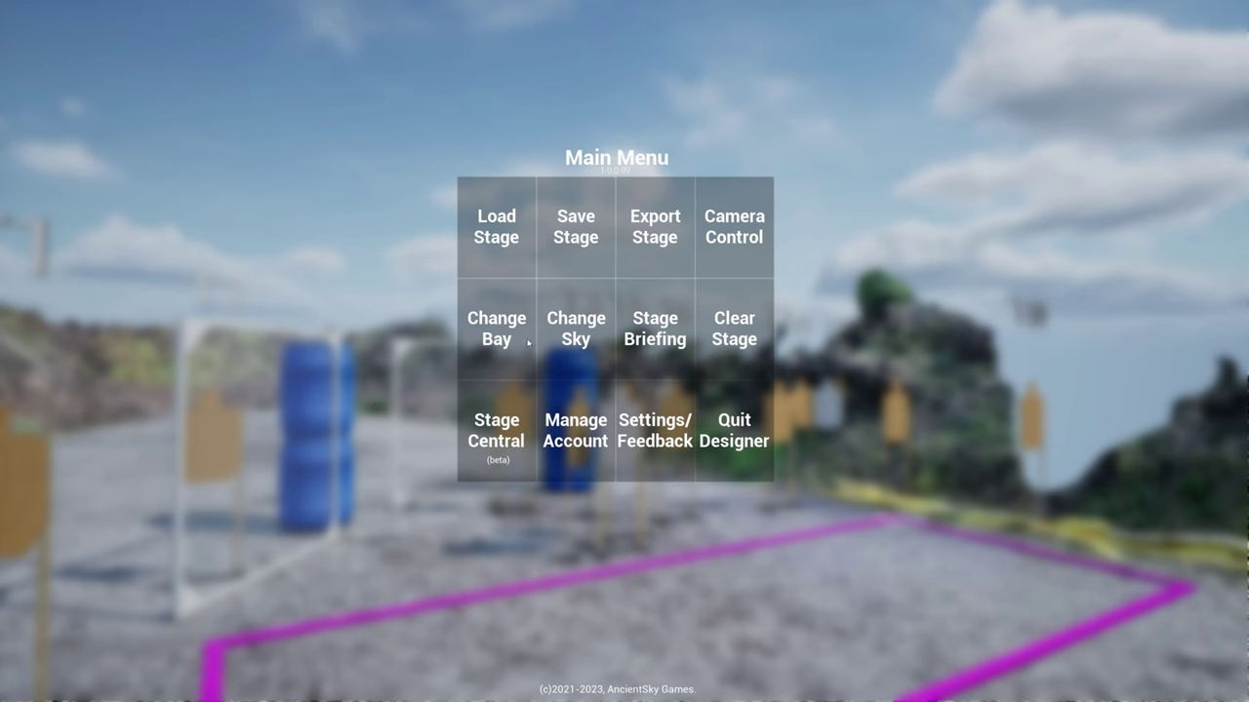
{"action": "left_click", "coordinate": [575, 328]}
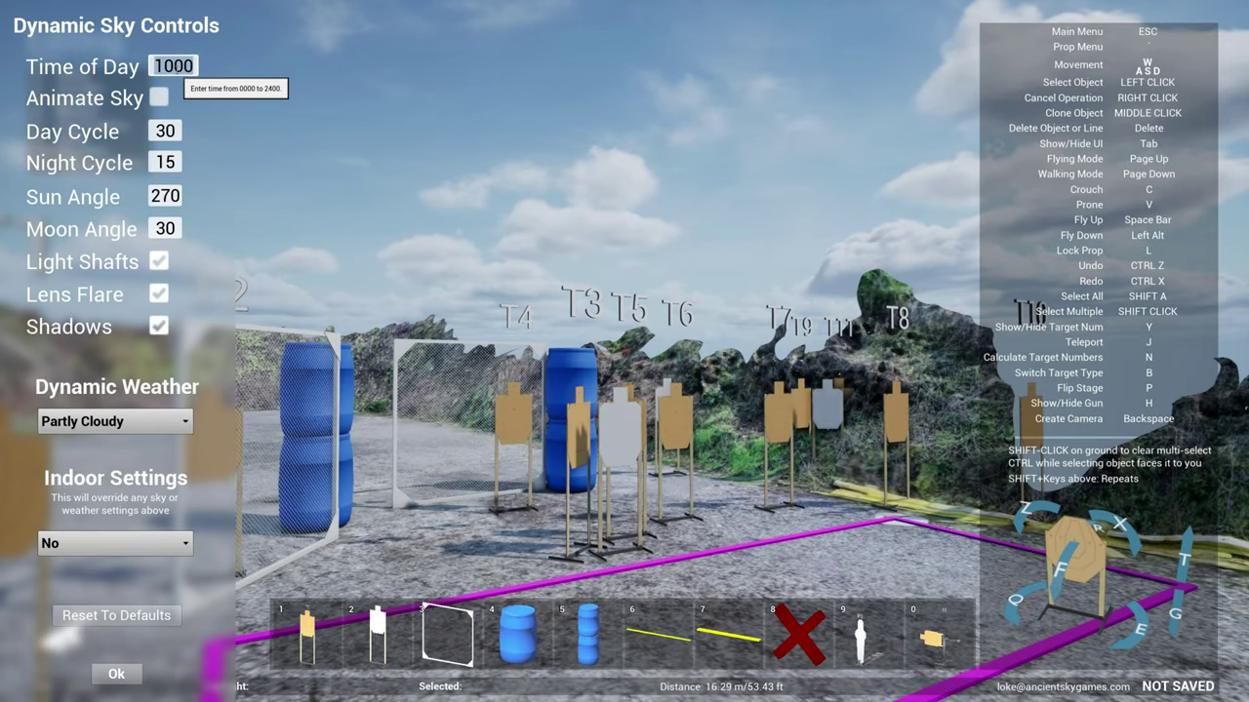
{"action": "type", "text": "1700"}
{"action": "key", "text": "Return"}
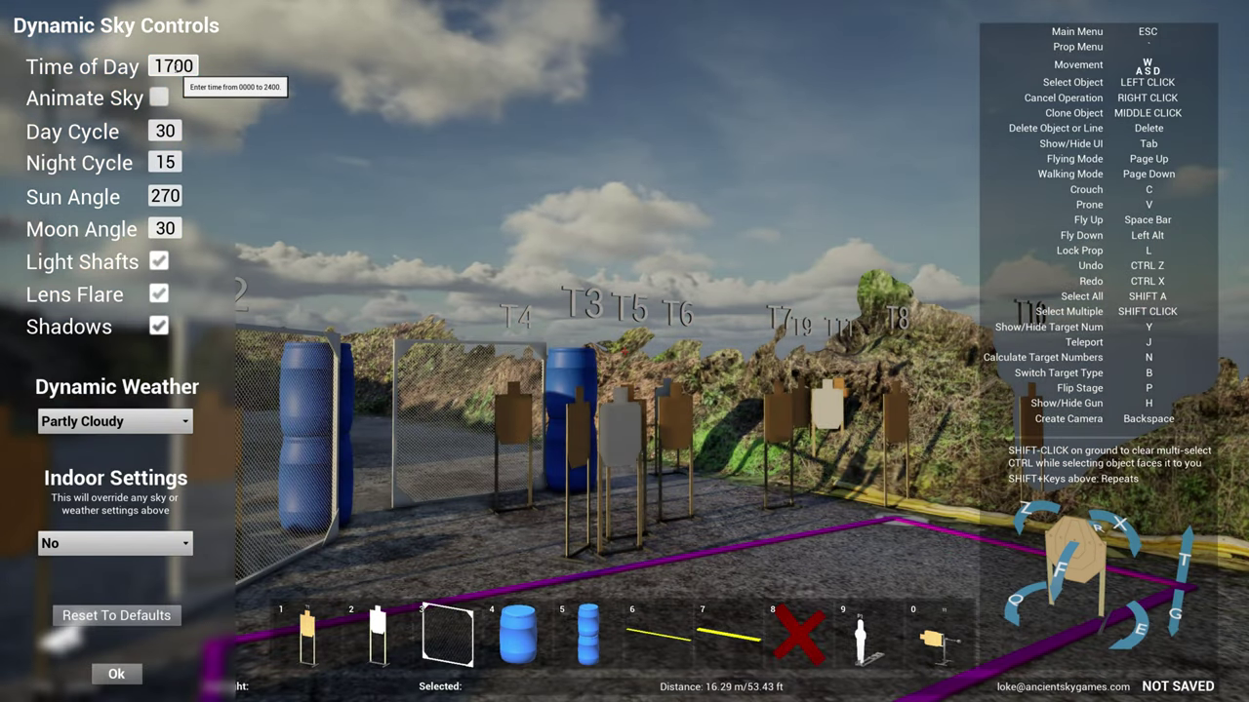
{"action": "left_click", "coordinate": [116, 674]}
Change the sky's time of day to 2100 for a night scene and accept the sky settings
{"action": "key", "text": "w"}
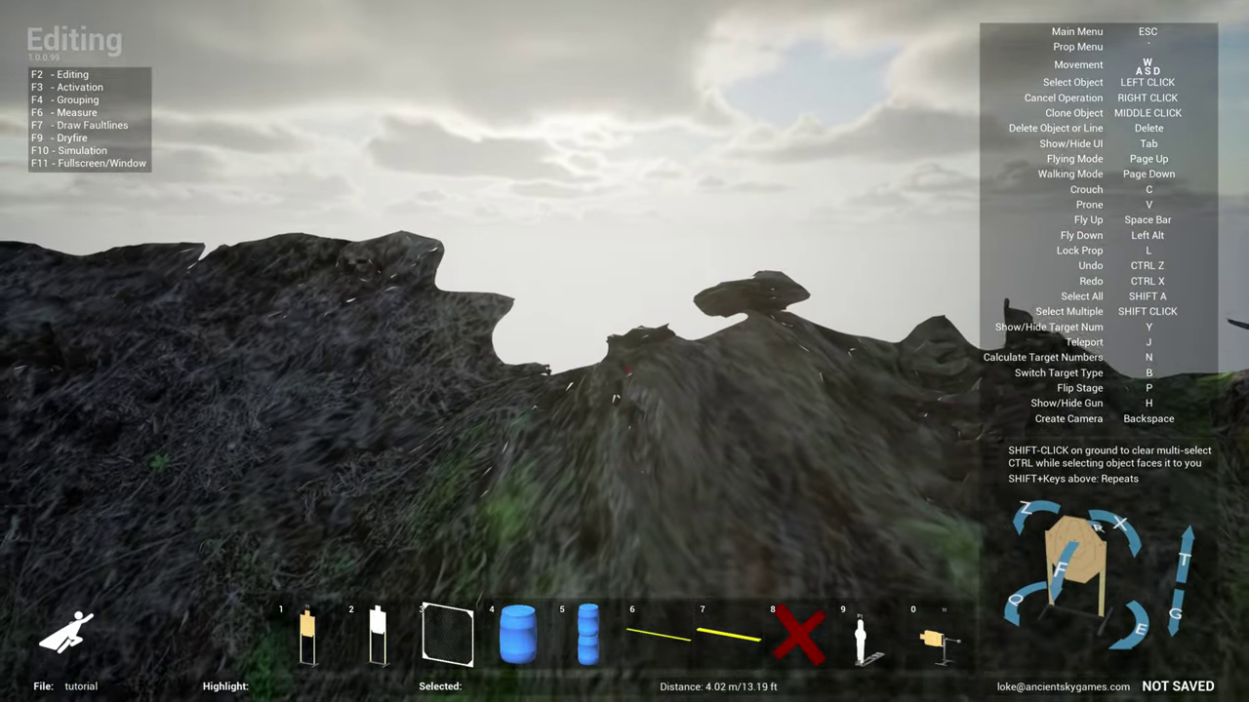
{"action": "key", "text": "s"}
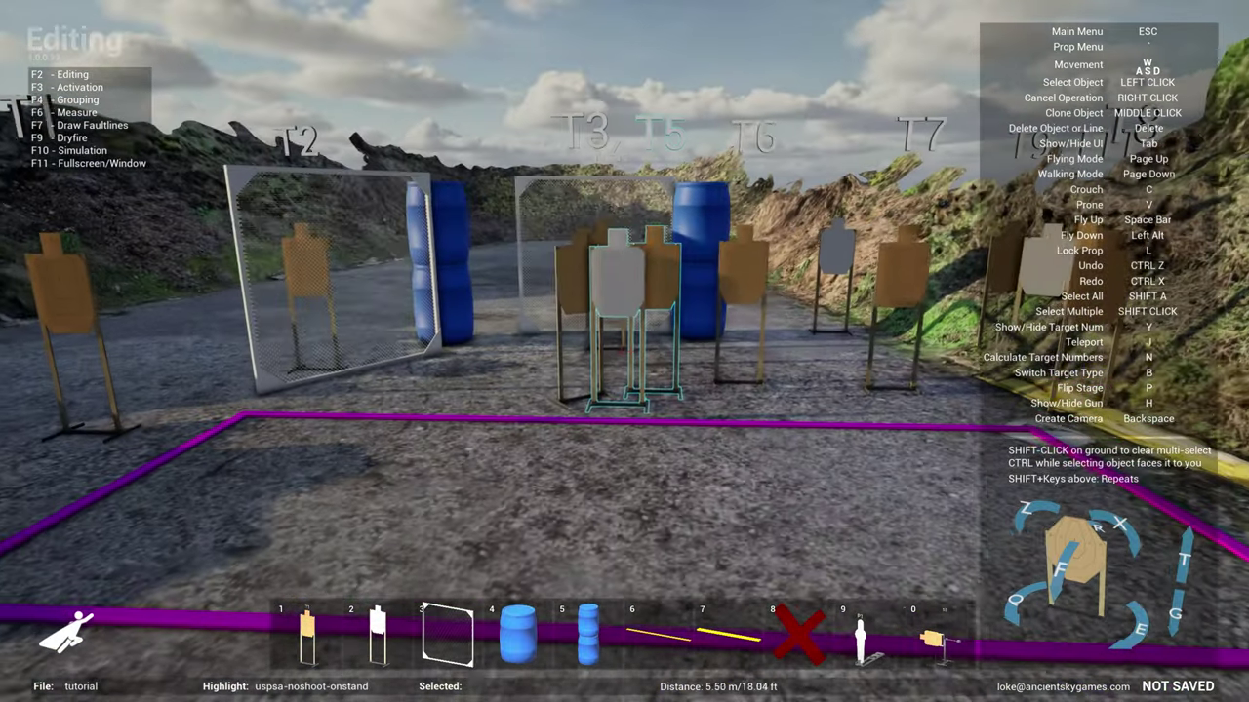
{"action": "key", "text": "Escape"}
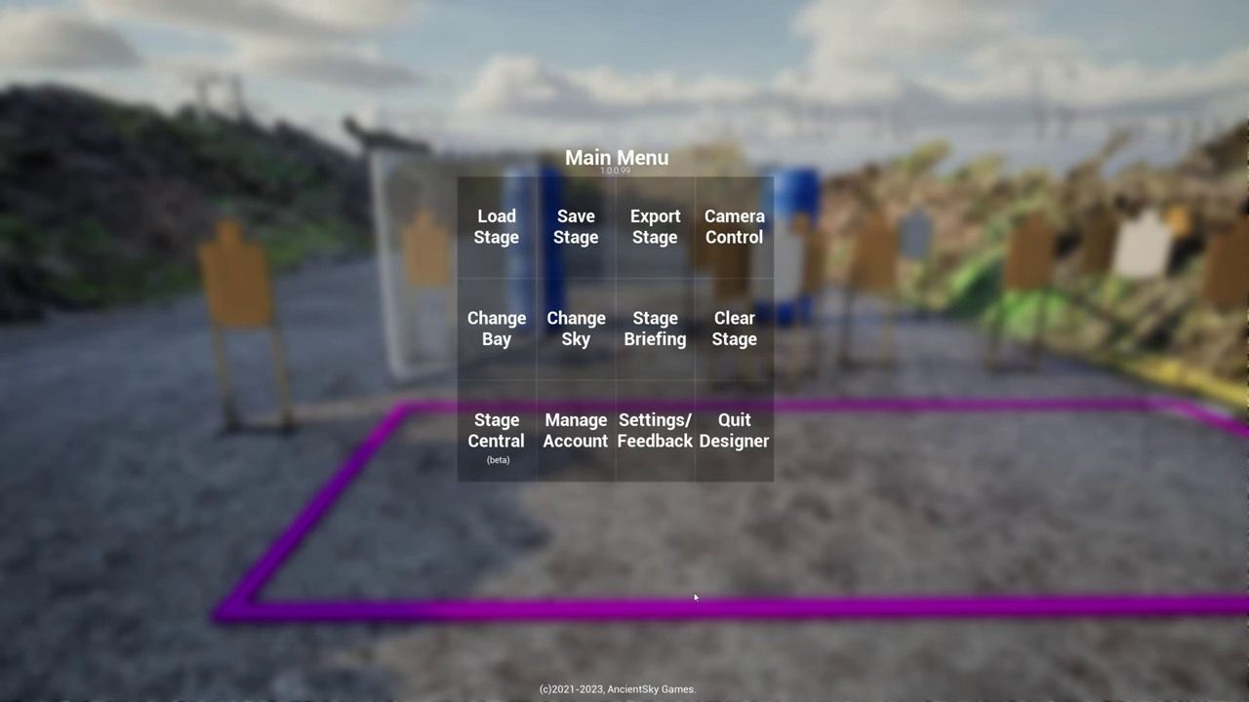
{"action": "left_click", "coordinate": [575, 328]}
{"action": "left_click", "coordinate": [152, 66]}
{"action": "type", "text": "2100"}
{"action": "key", "text": "Return"}
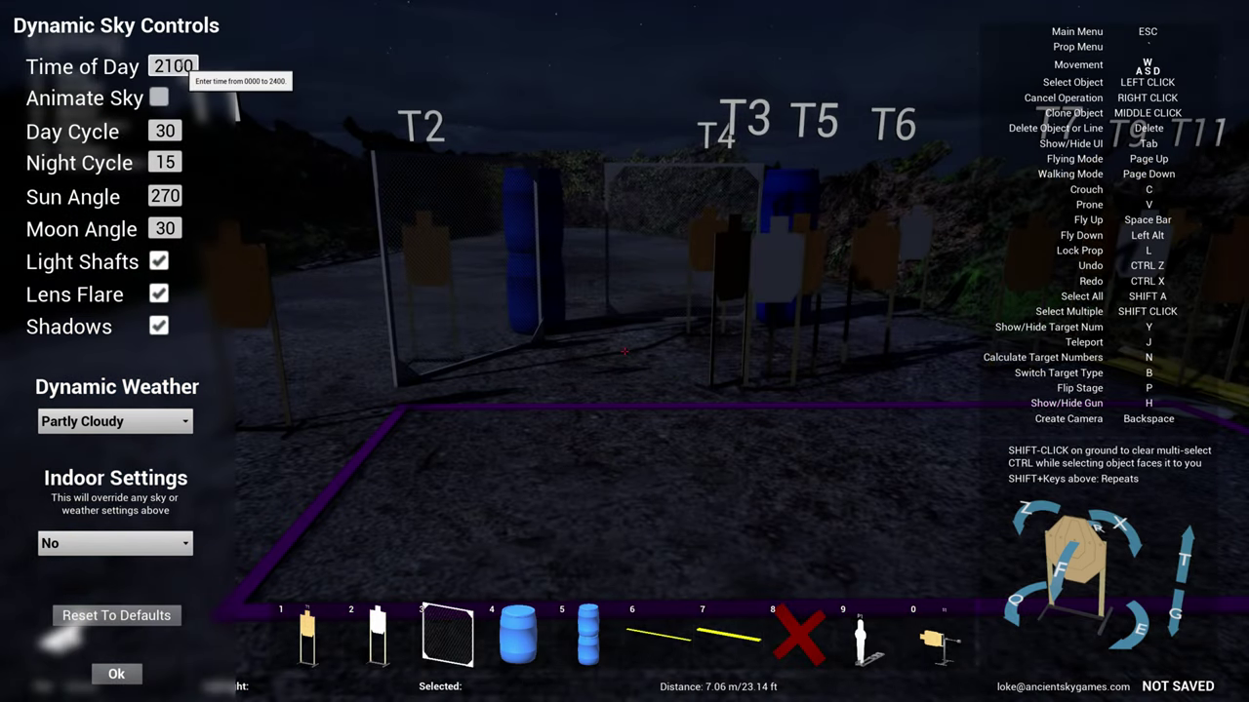
{"action": "left_click", "coordinate": [116, 675]}
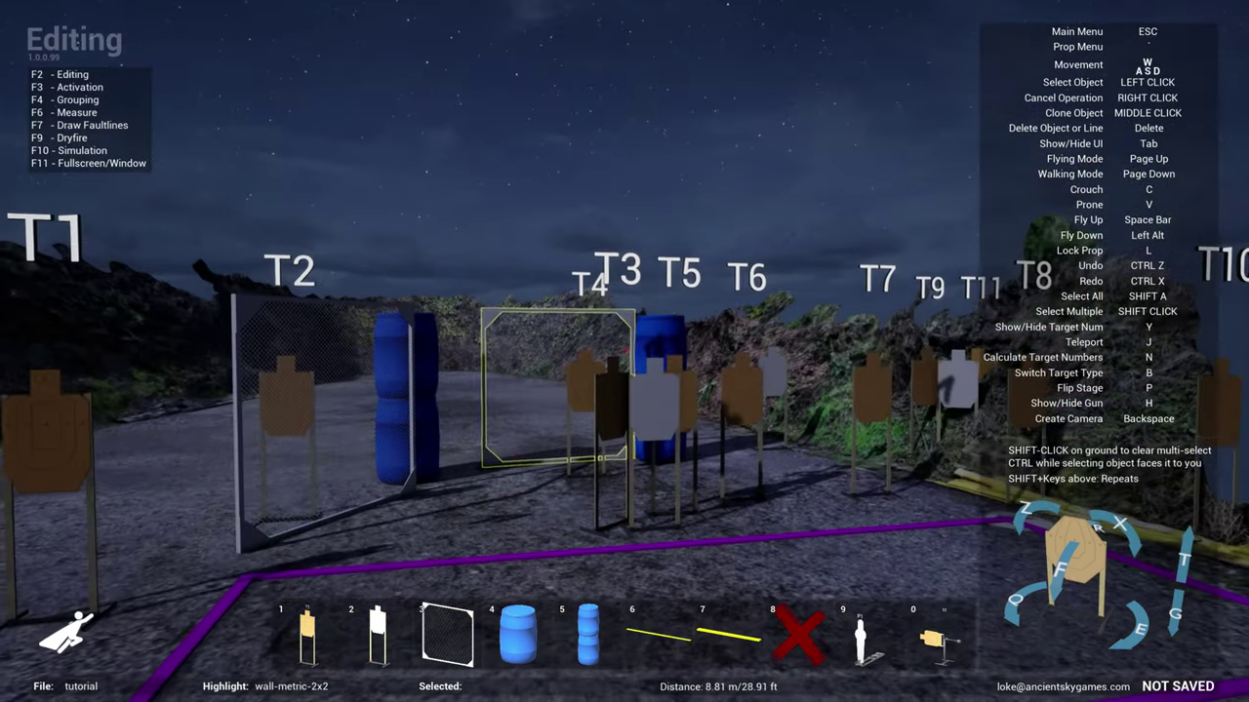
Reopen the sky settings and set the time of day to 1630
{"action": "key", "text": "s"}
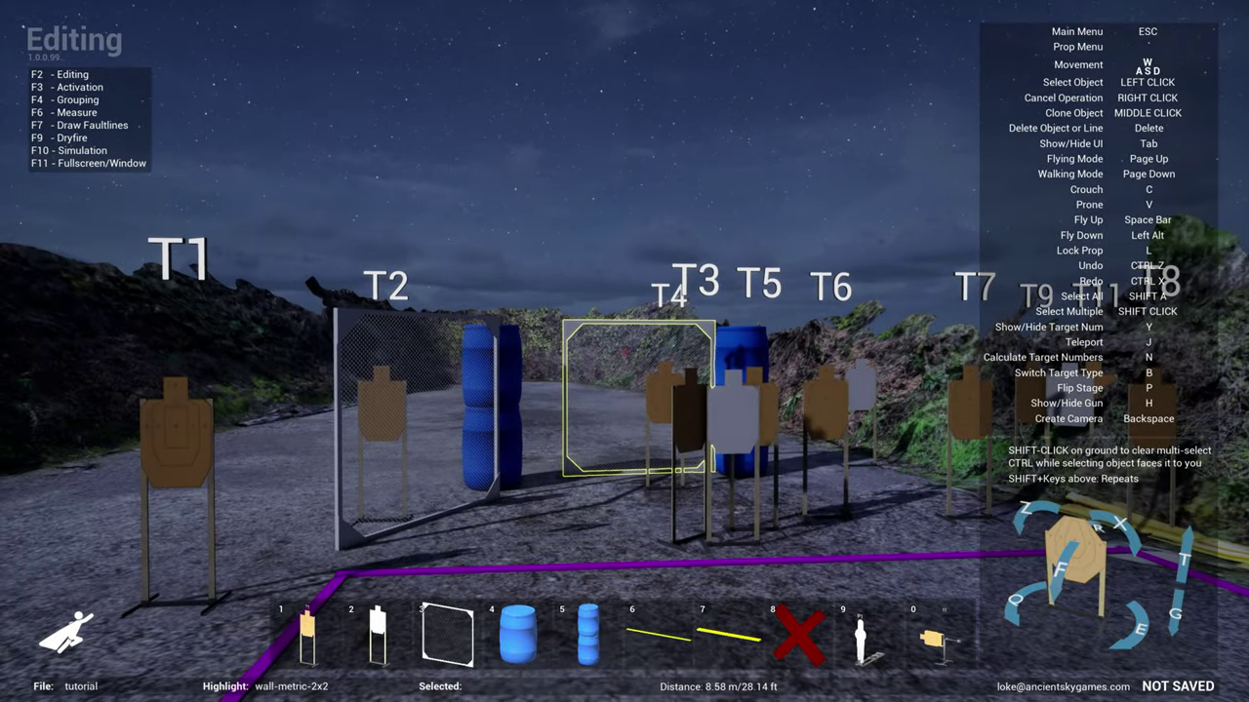
{"action": "key", "text": "Escape"}
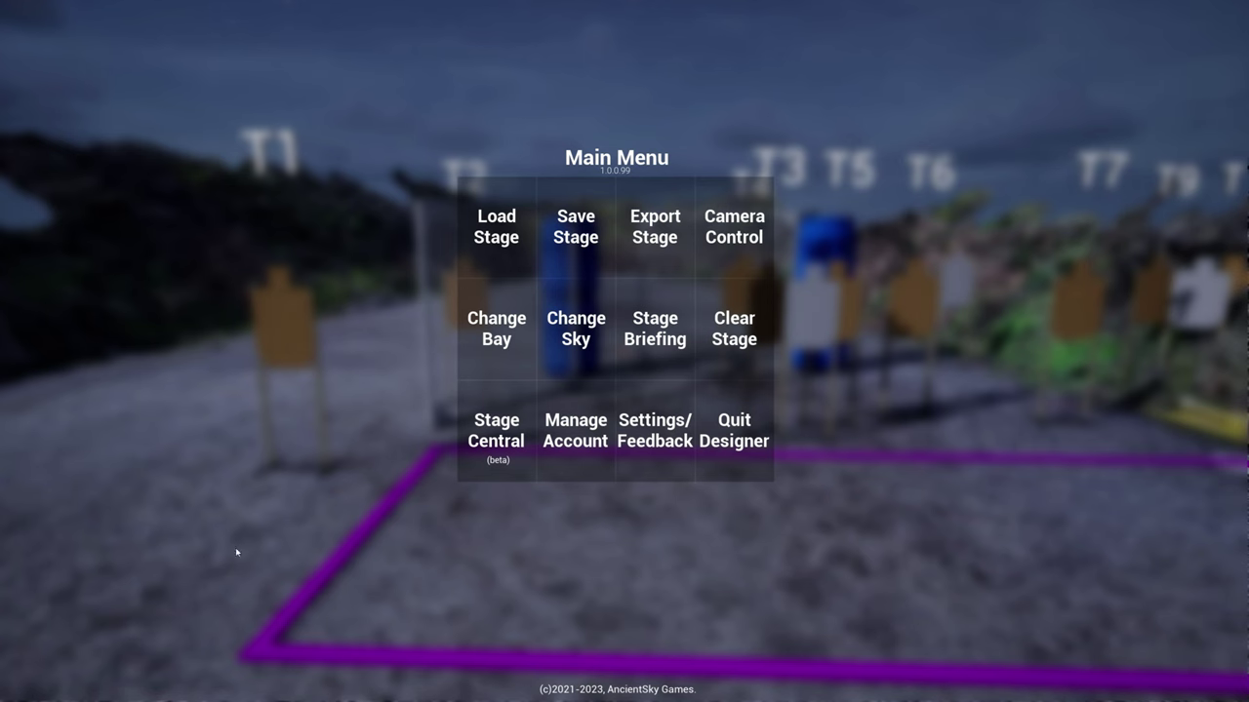
{"action": "left_click", "coordinate": [573, 349]}
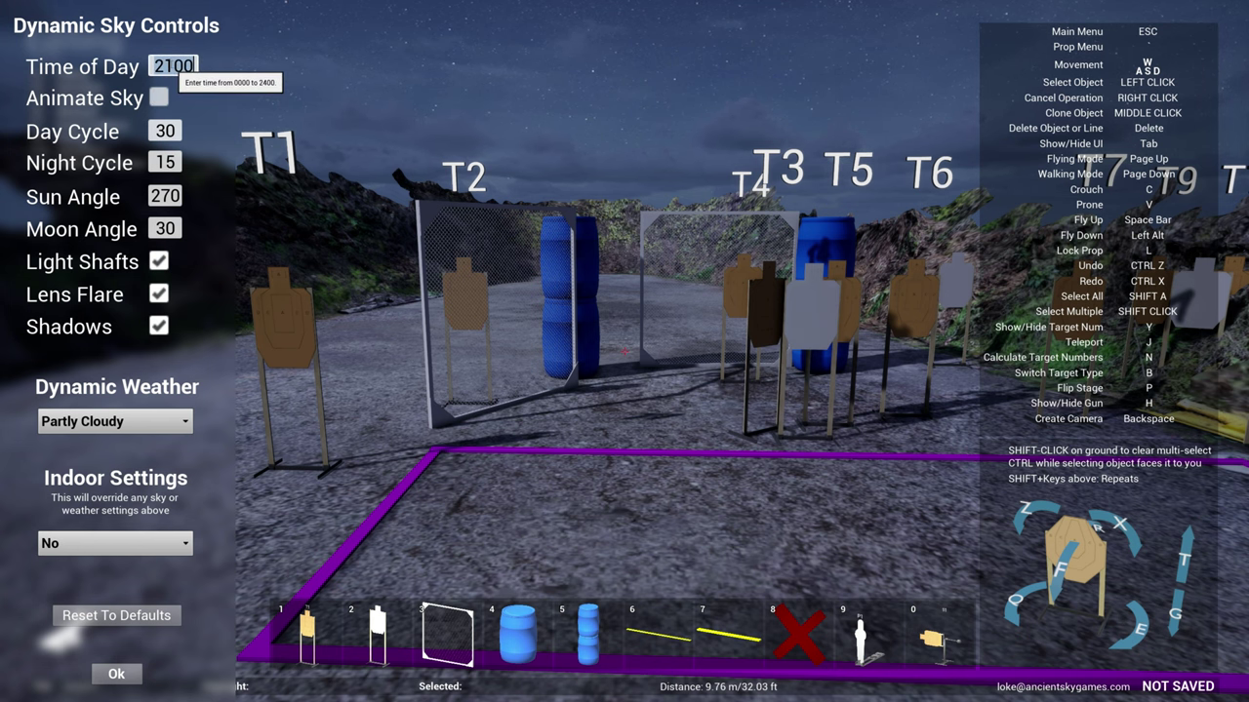
{"action": "key", "text": "BackSpace"}
{"action": "type", "text": "164"}
{"action": "key", "text": "Return"}
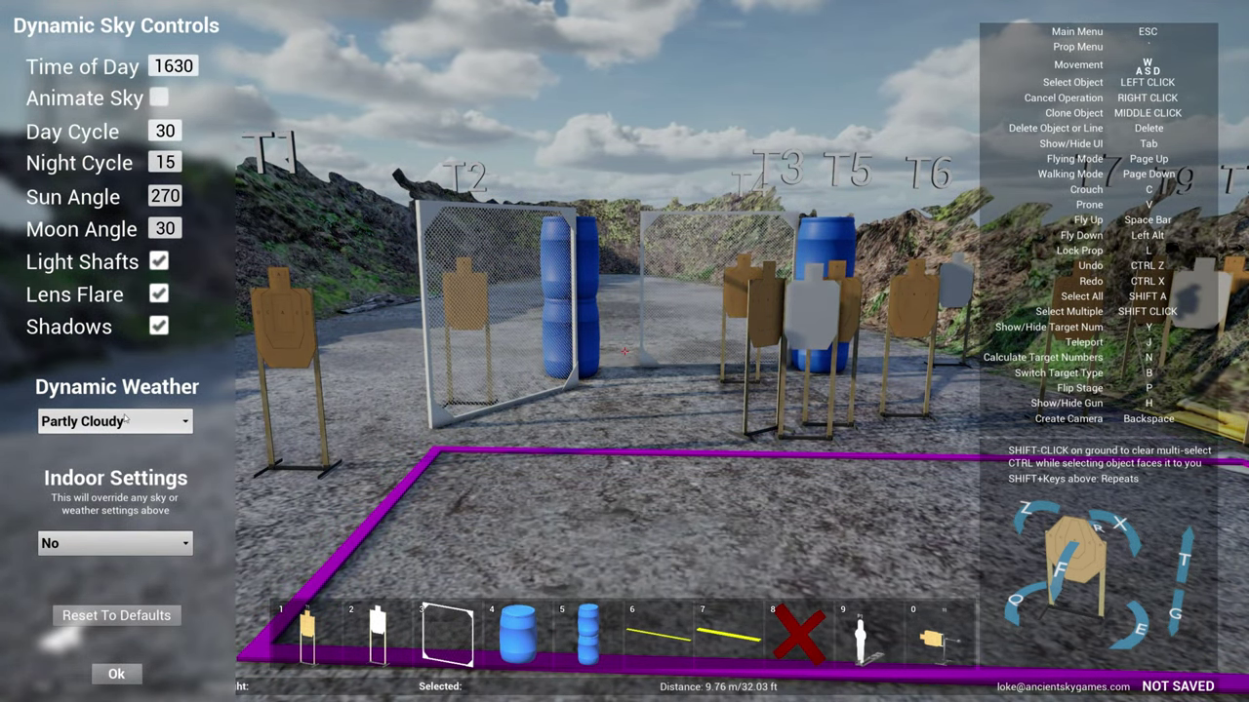
Set the dynamic weather to Rain and accept the sky settings
{"action": "left_click", "coordinate": [125, 419]}
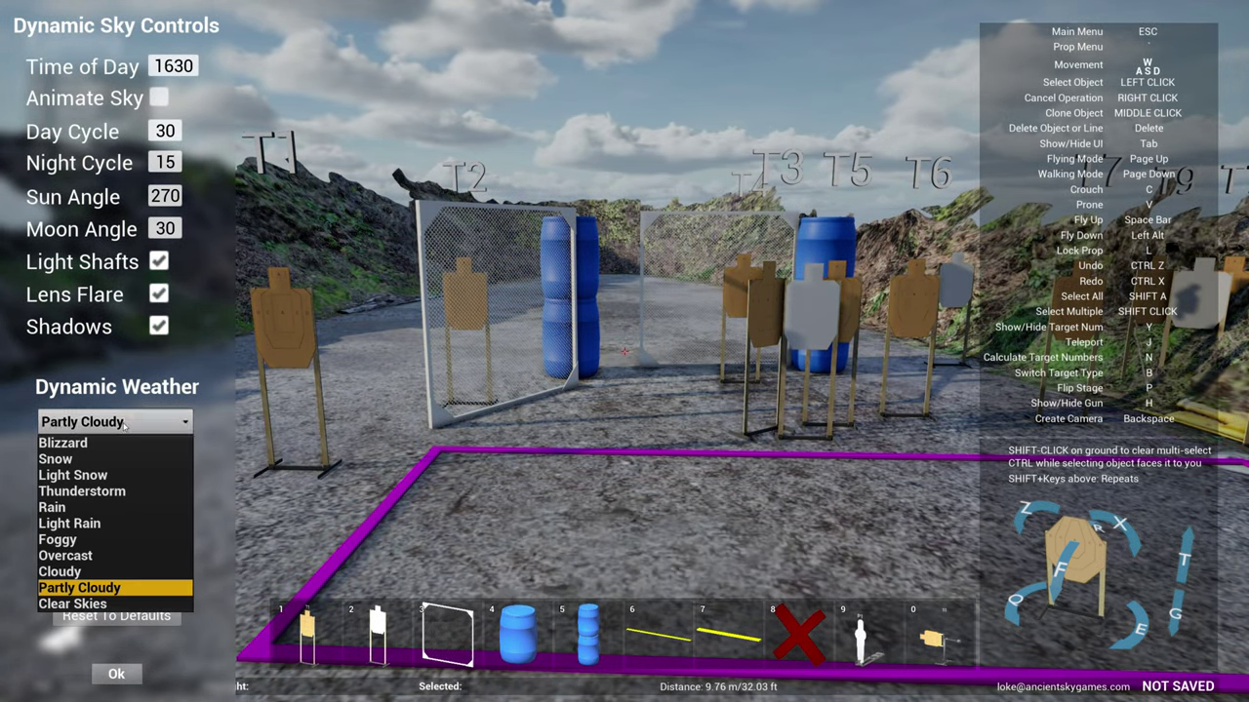
{"action": "left_click", "coordinate": [69, 508]}
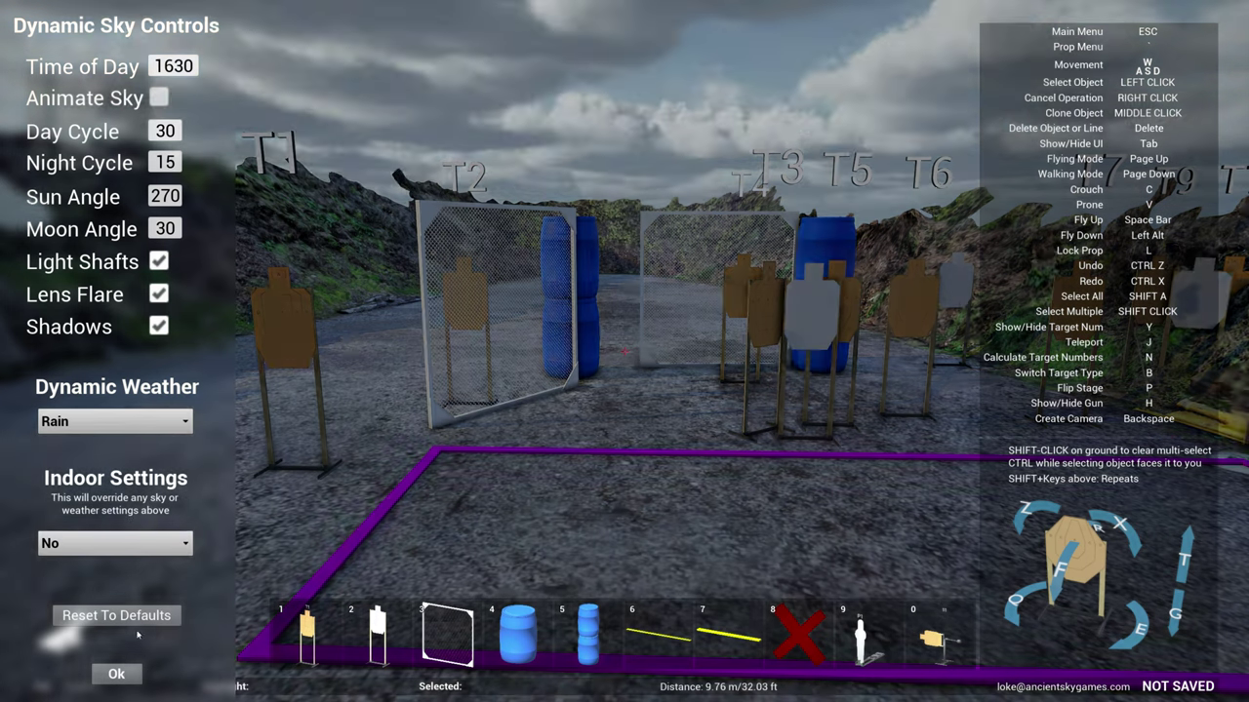
{"action": "left_click", "coordinate": [116, 673]}
Look over the rainy bay, change the dynamic weather to Snow, and accept the sky settings
{"action": "key", "text": "w"}
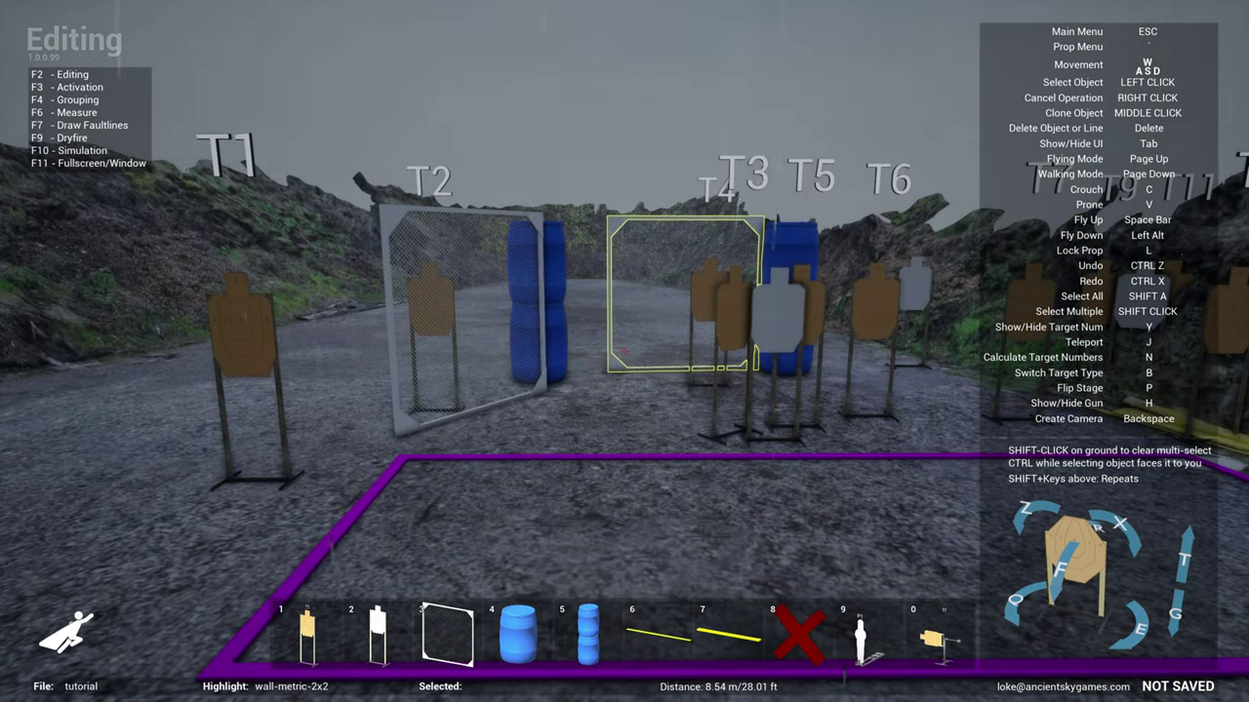
{"action": "key", "text": "w"}
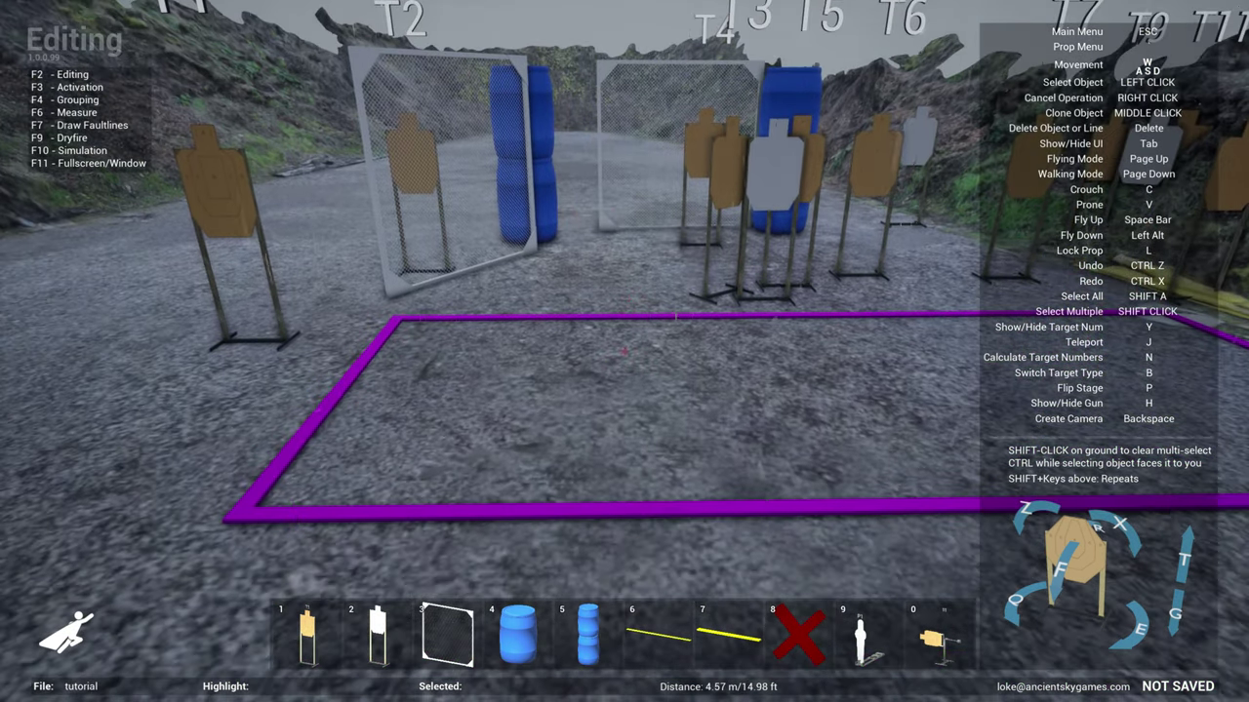
{"action": "key", "text": "w"}
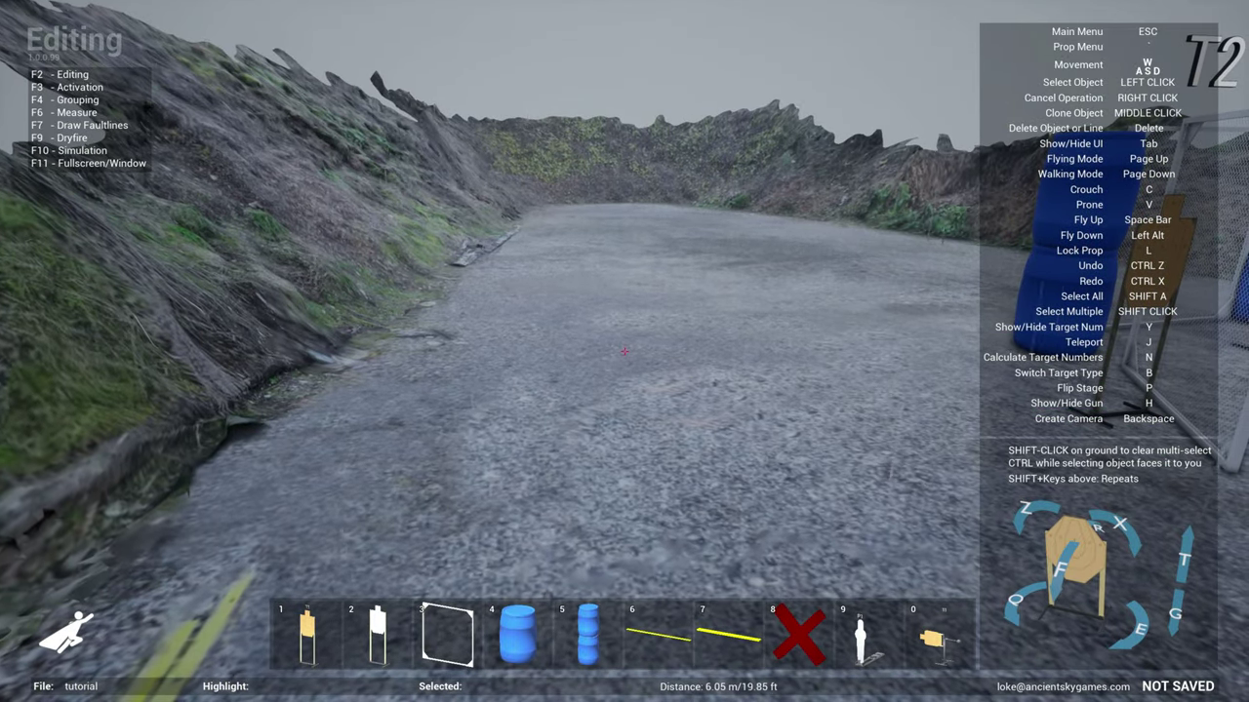
{"action": "key", "text": "w"}
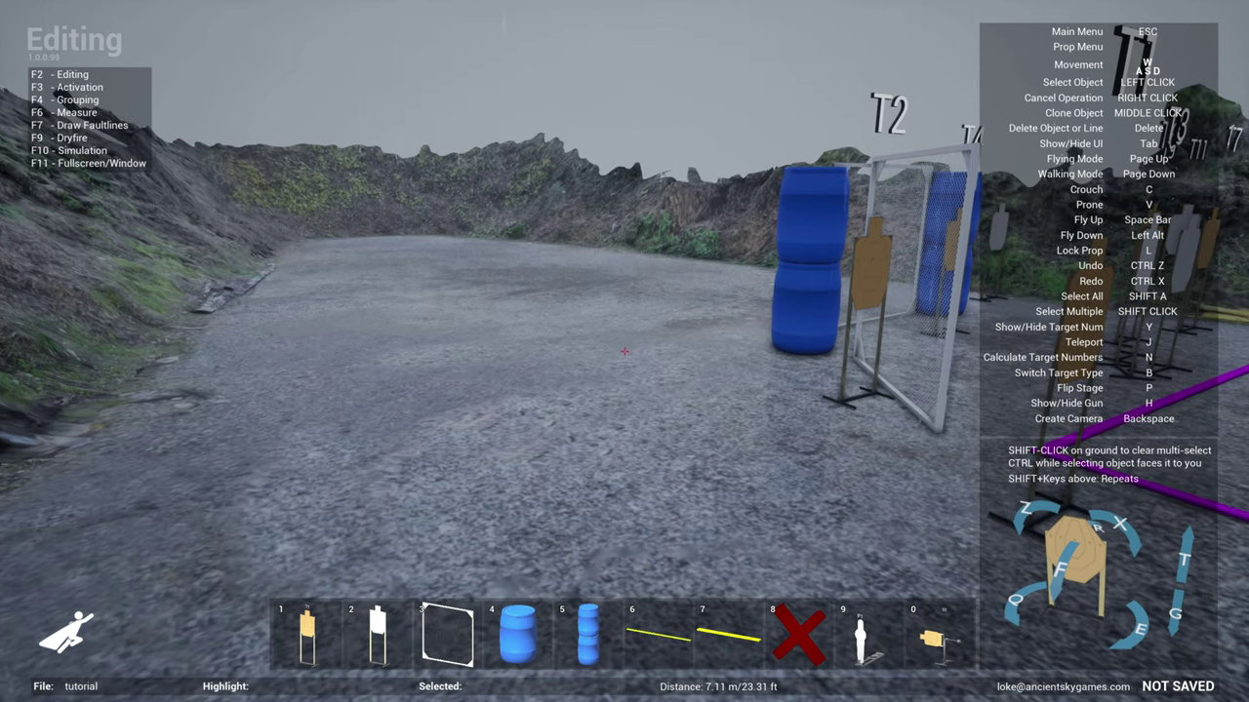
{"action": "key", "text": "Escape"}
{"action": "left_click", "coordinate": [588, 339]}
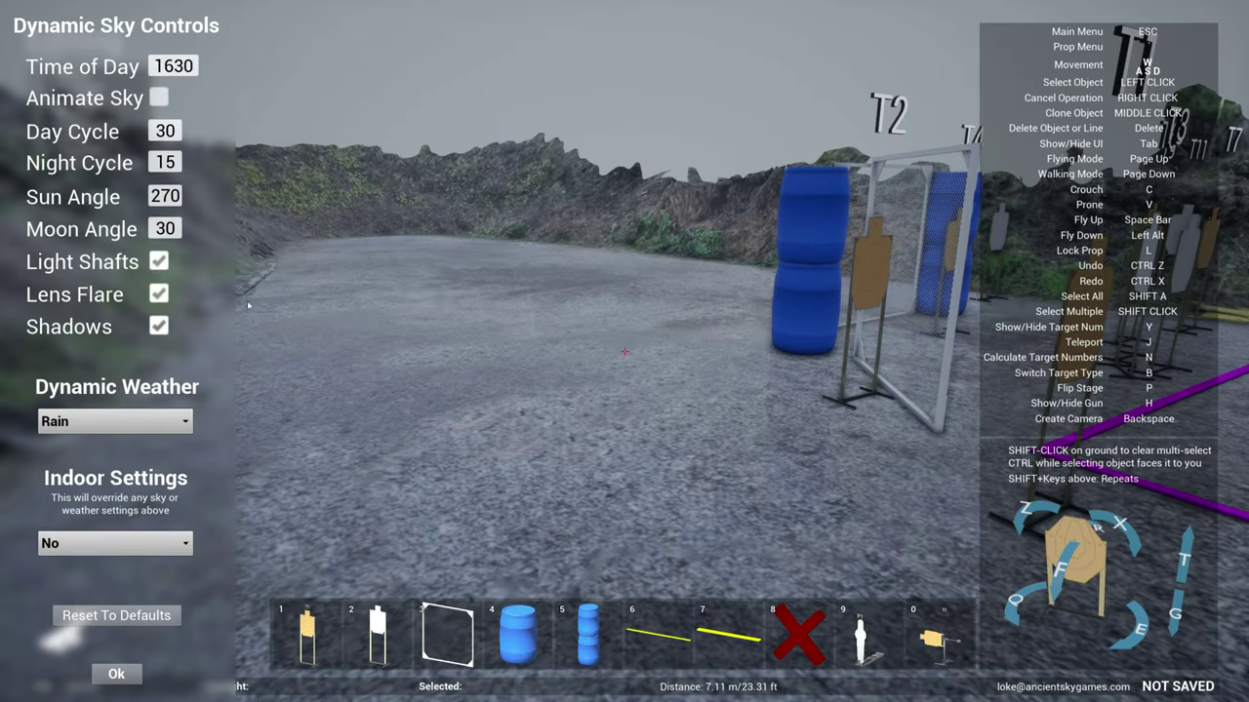
{"action": "left_click", "coordinate": [150, 422]}
{"action": "left_click", "coordinate": [93, 460]}
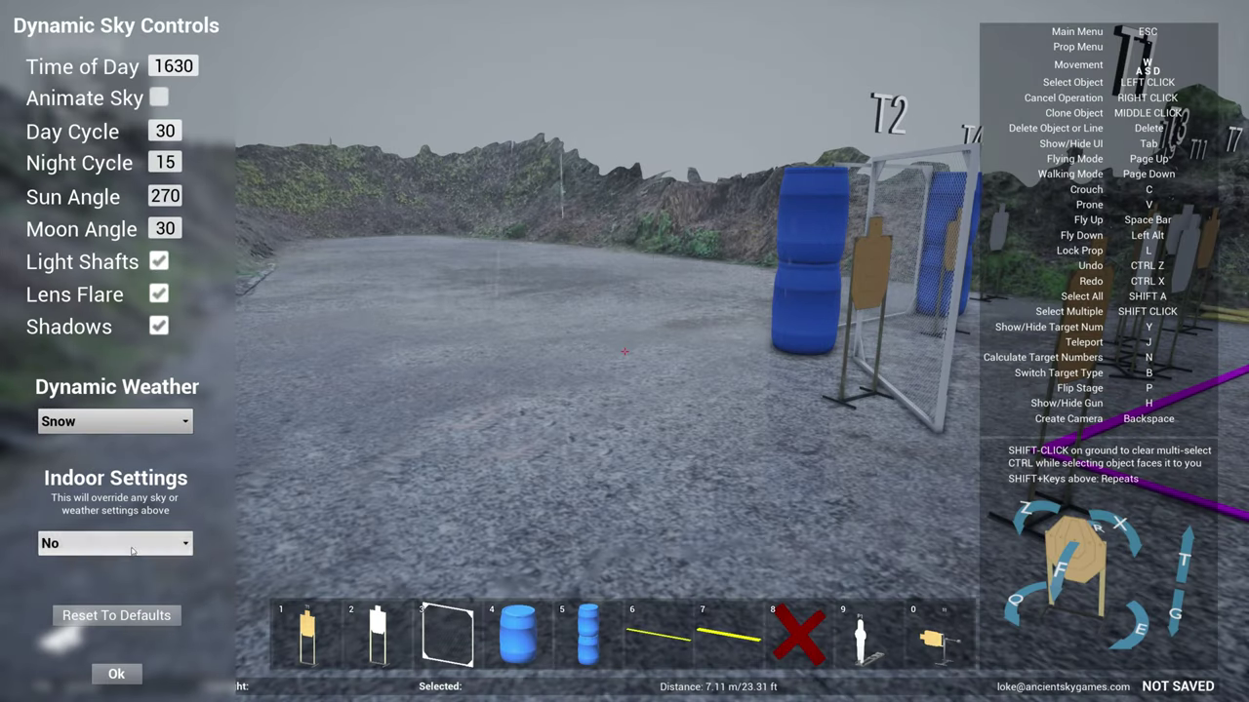
{"action": "left_click", "coordinate": [116, 673]}
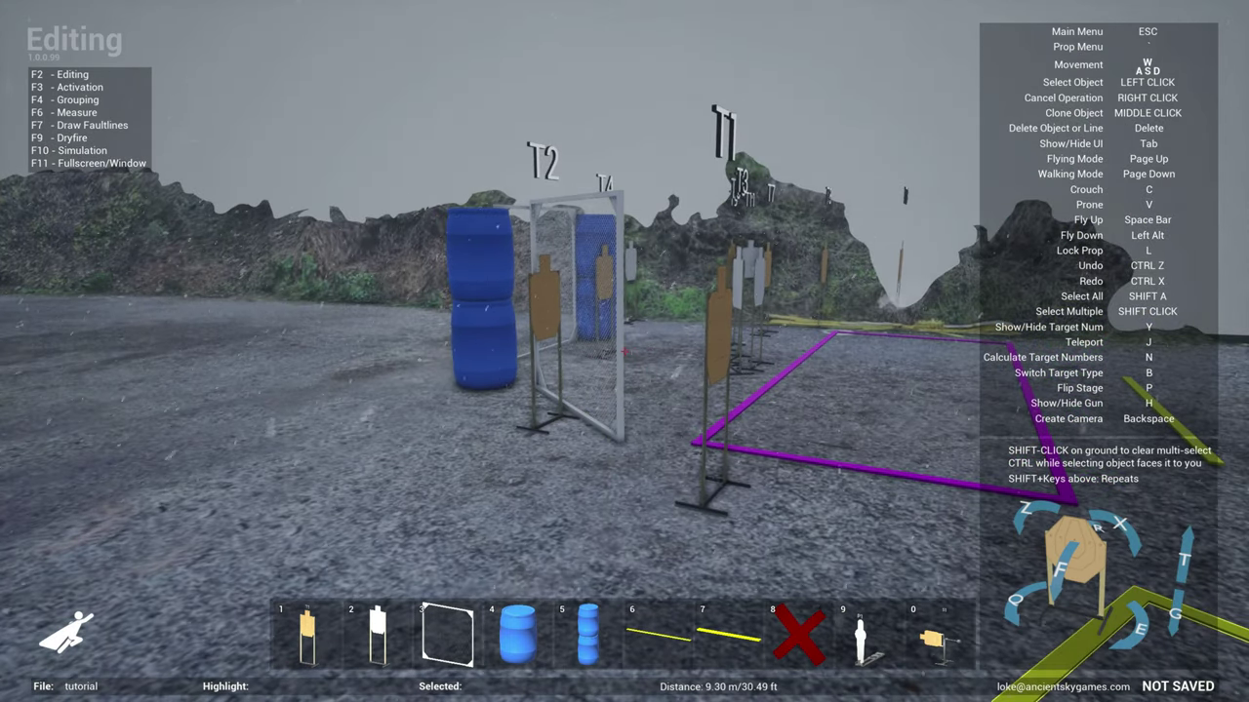
Inspect the snow-covered stage, switch the dynamic weather to Clear Skies, and accept the sky settings
{"action": "key", "text": "d"}
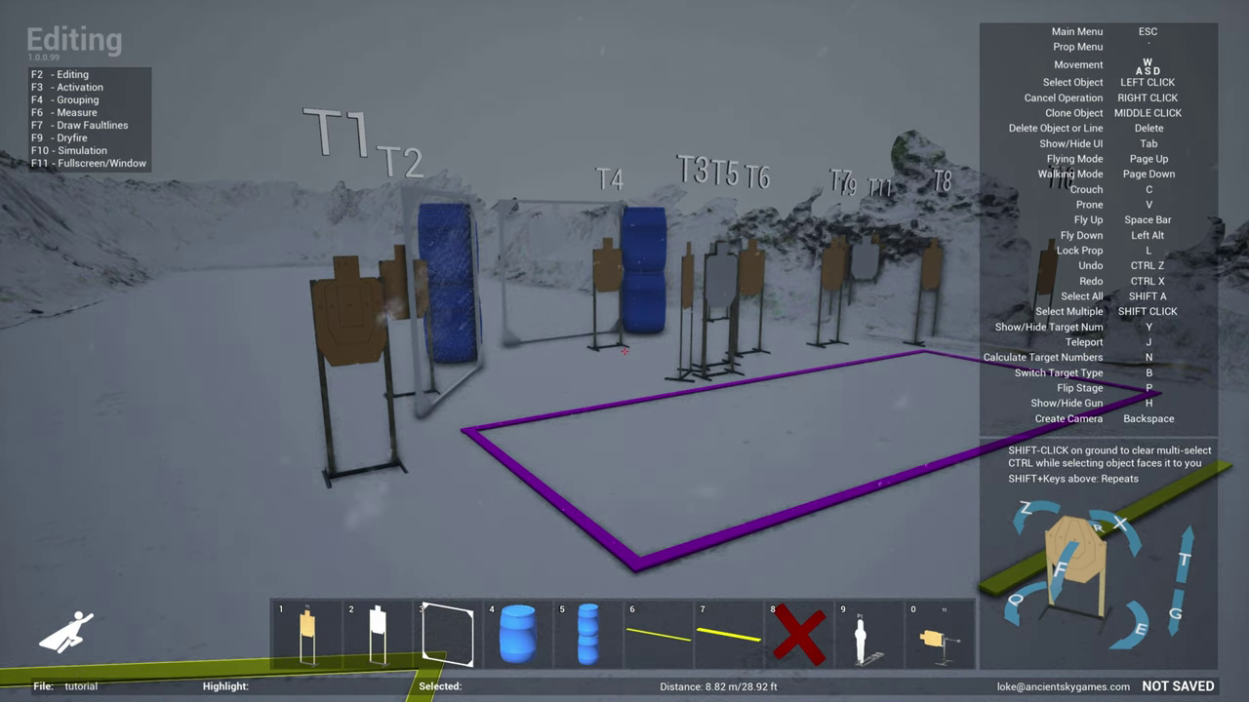
{"action": "key", "text": "w"}
{"action": "key", "text": "s"}
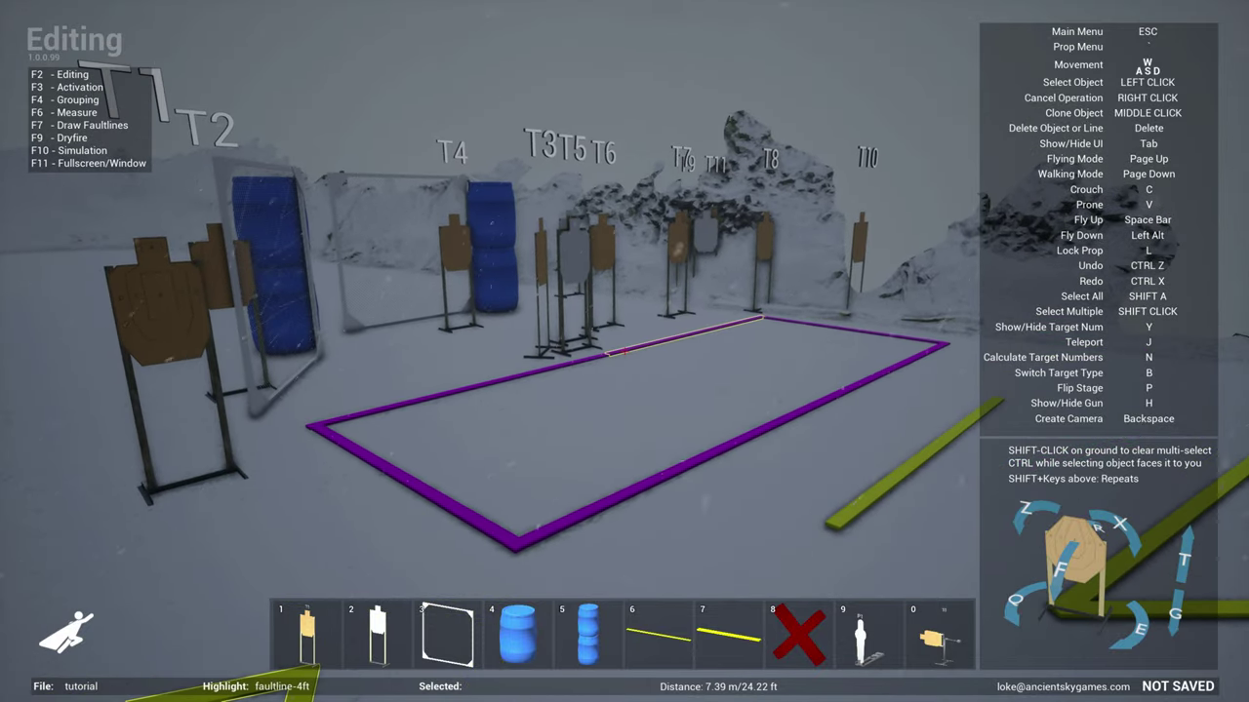
{"action": "key", "text": "Escape"}
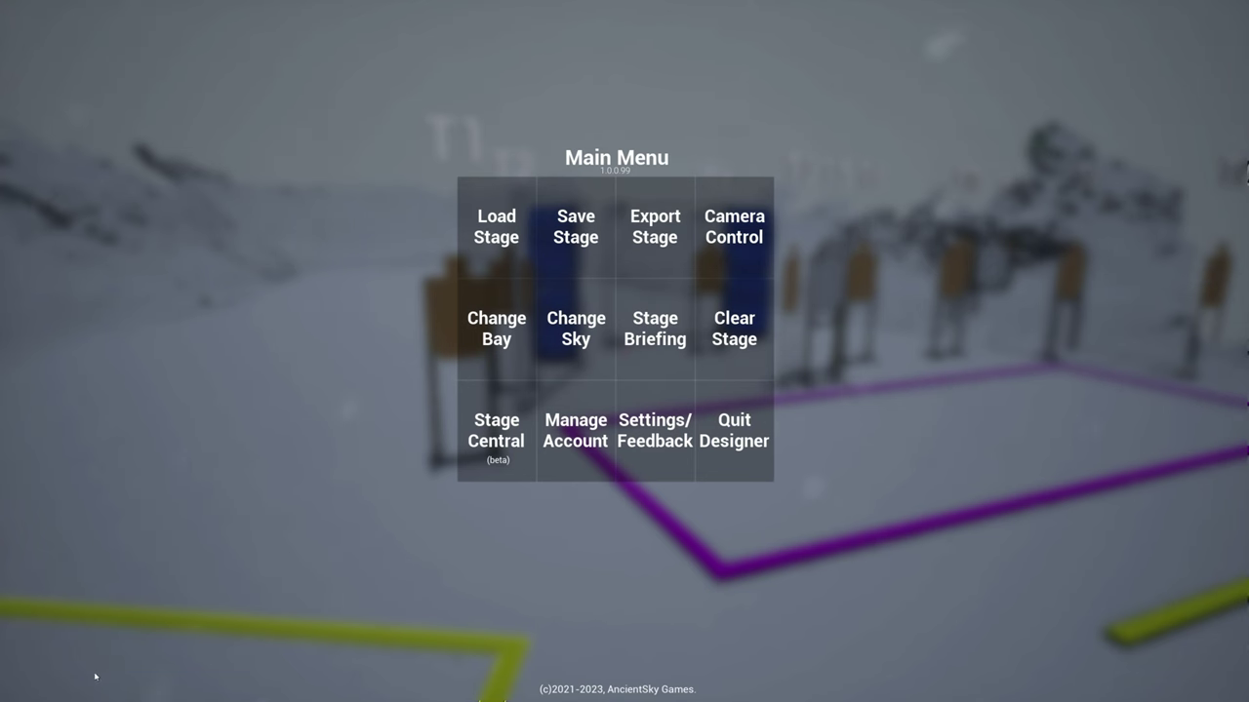
{"action": "left_click", "coordinate": [586, 336]}
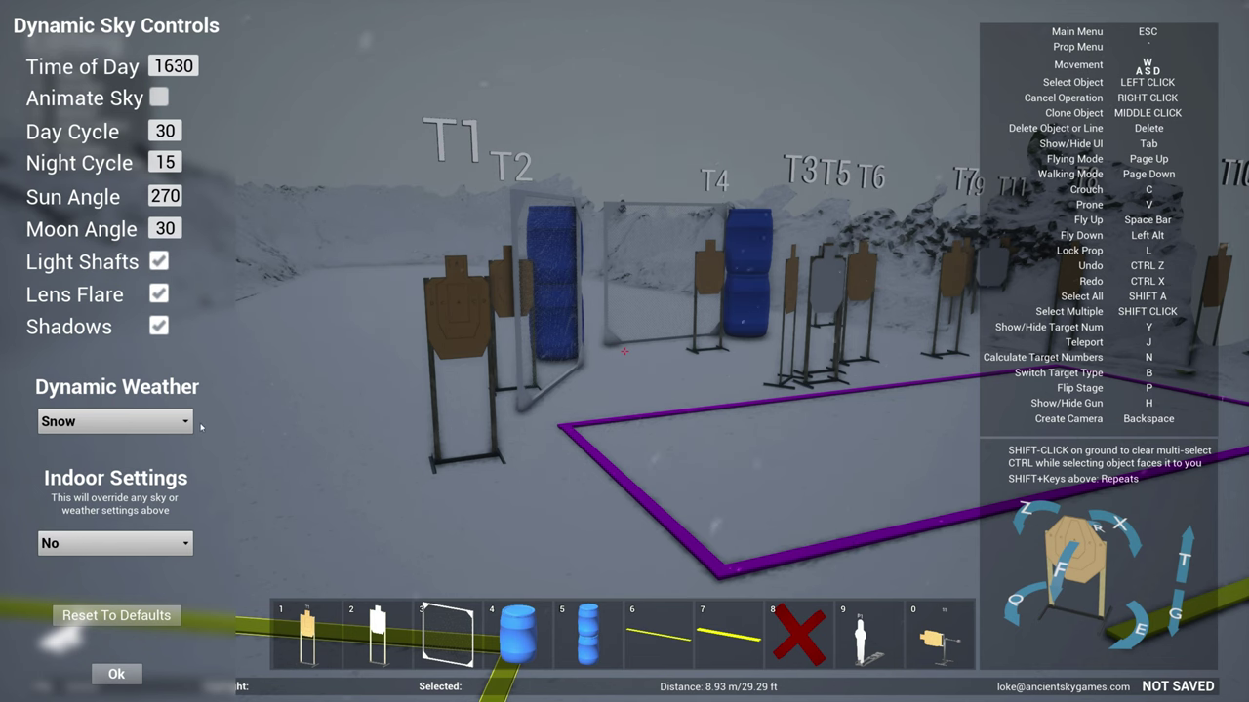
{"action": "left_click", "coordinate": [114, 421]}
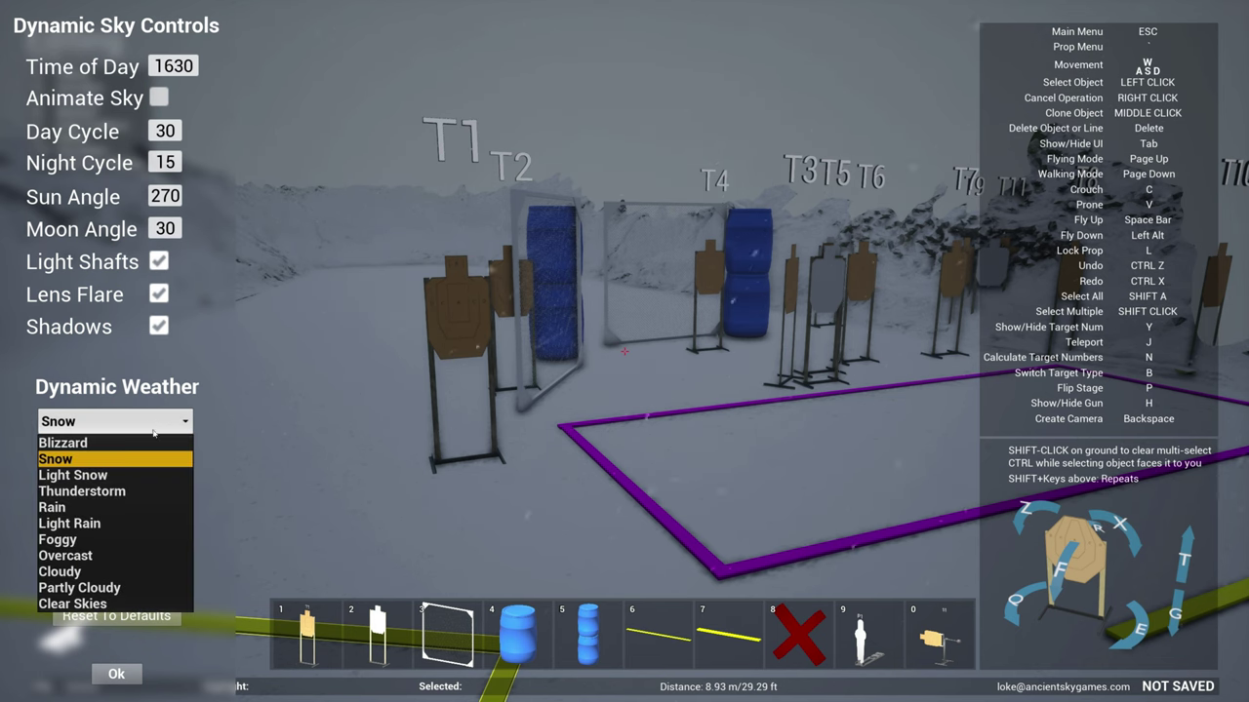
{"action": "left_click", "coordinate": [112, 604]}
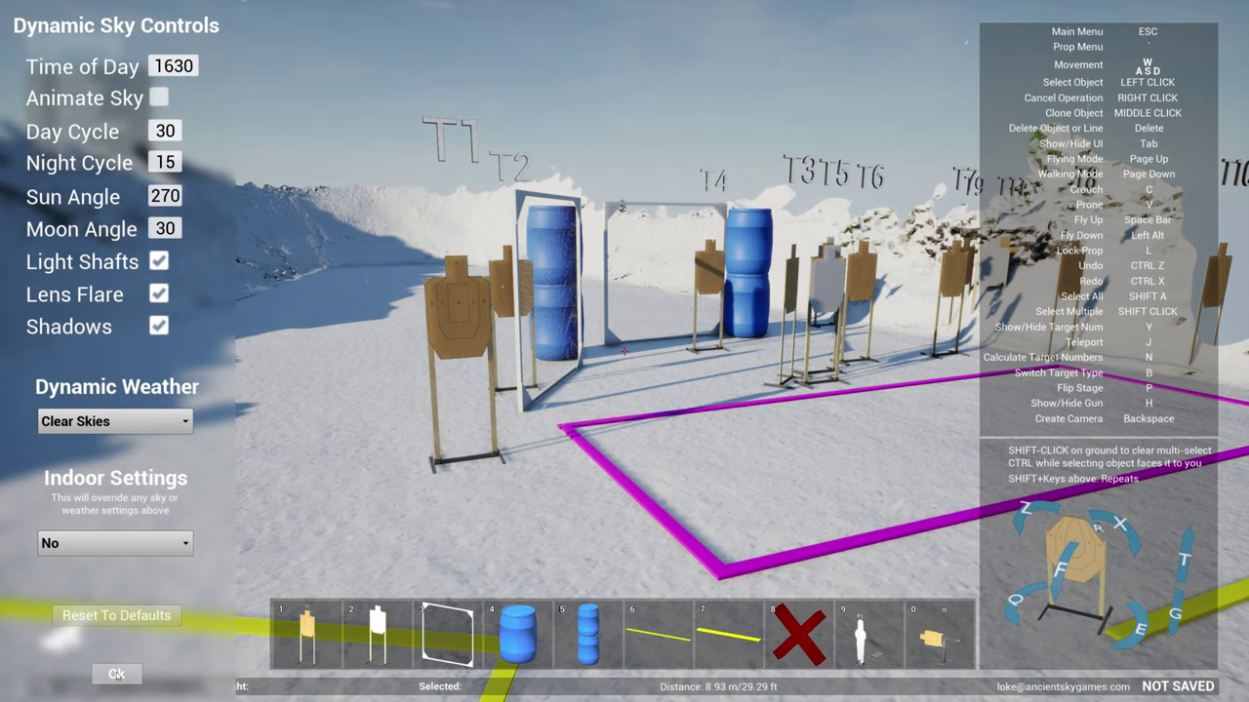
{"action": "left_click", "coordinate": [116, 674]}
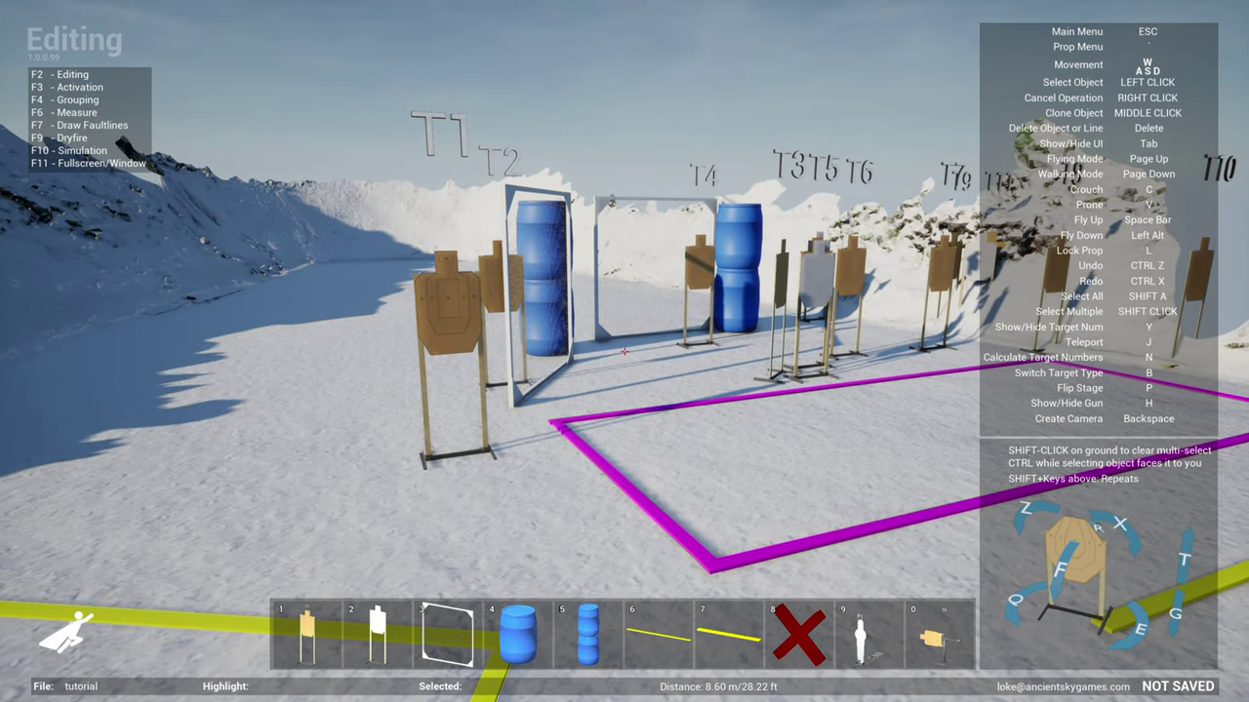
Examine the targets, walls and ground of the stage from several viewpoints under clear skies
{"action": "mouse_move", "coordinate": [624, 351]}
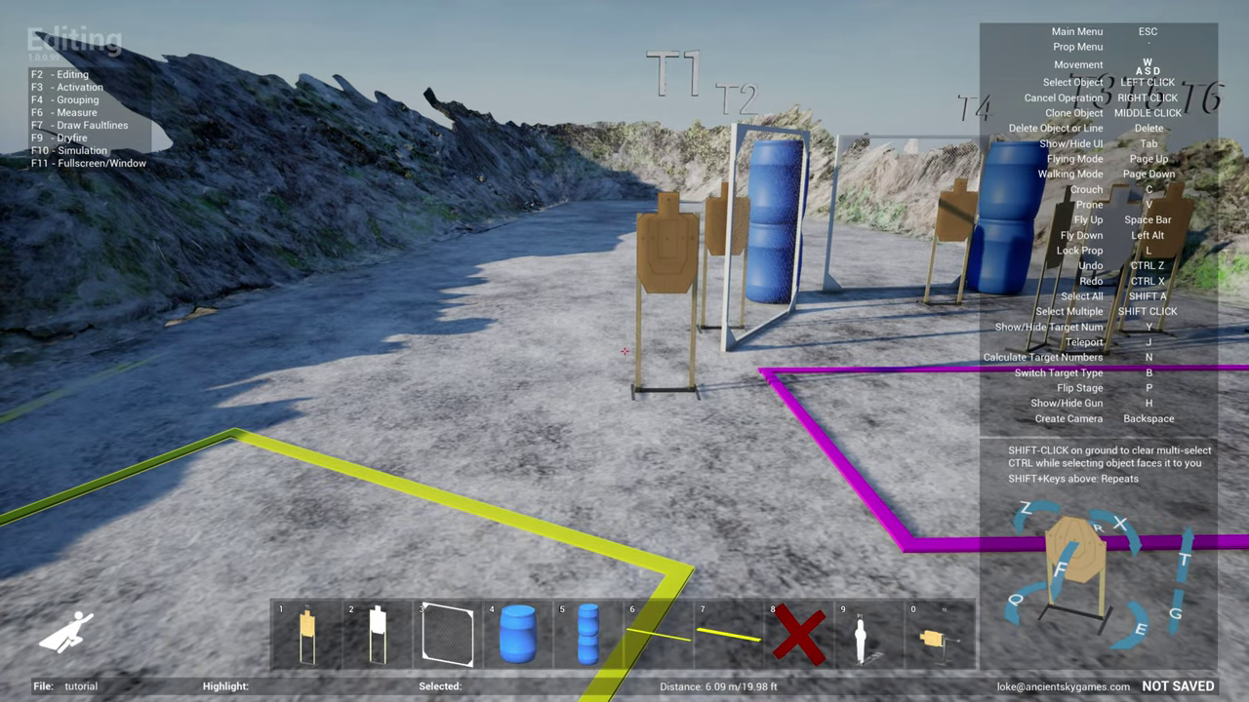
{"action": "key", "text": "a"}
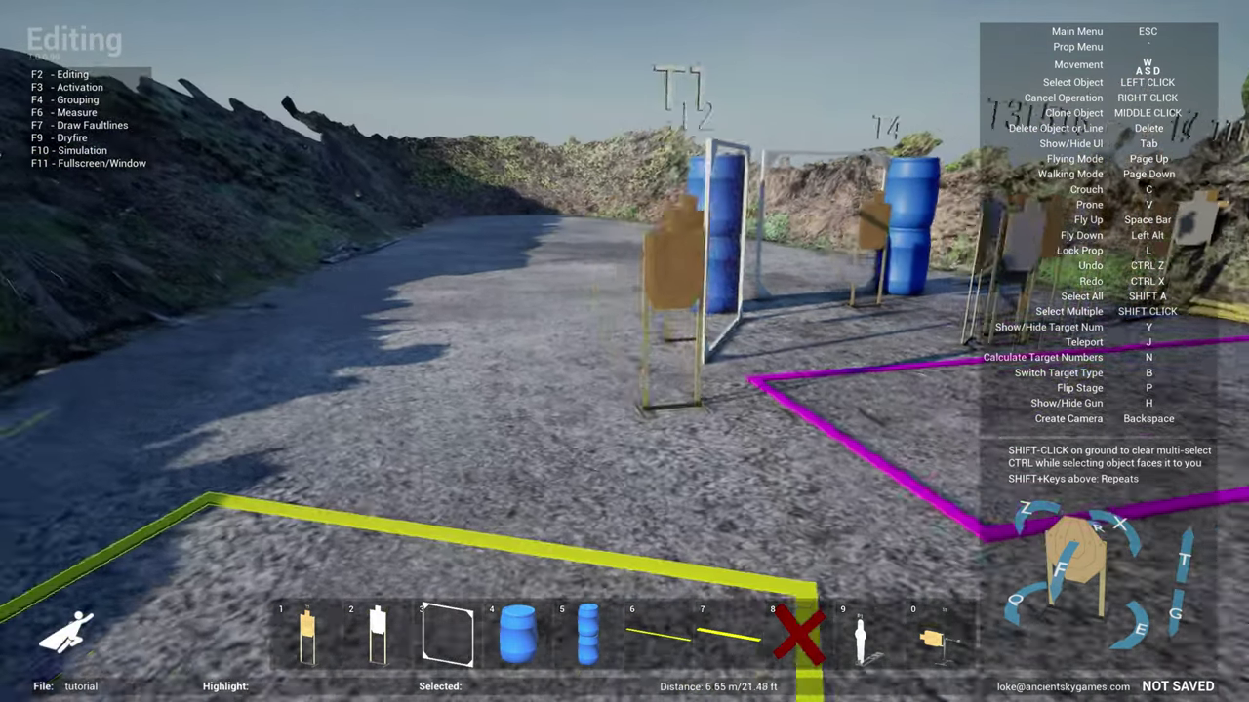
{"action": "key", "text": "w"}
{"action": "key", "text": "d"}
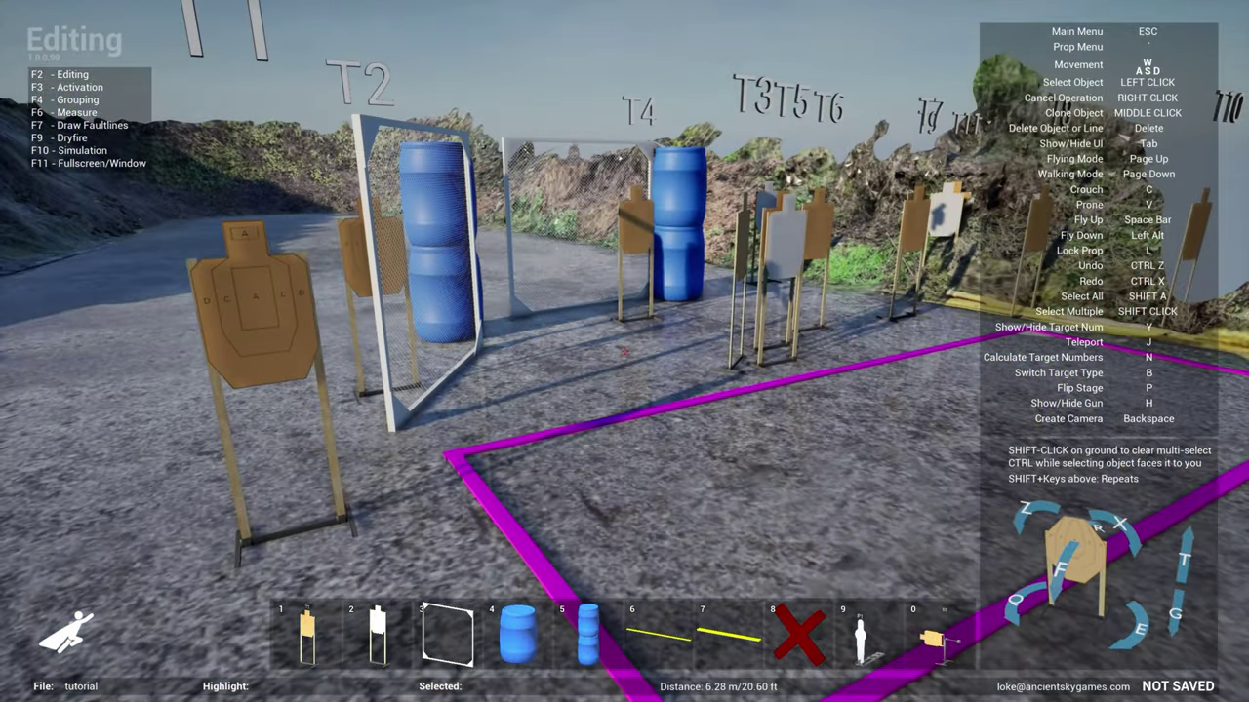
{"action": "key", "text": "s"}
{"action": "key", "text": "d"}
{"action": "key", "text": "s"}
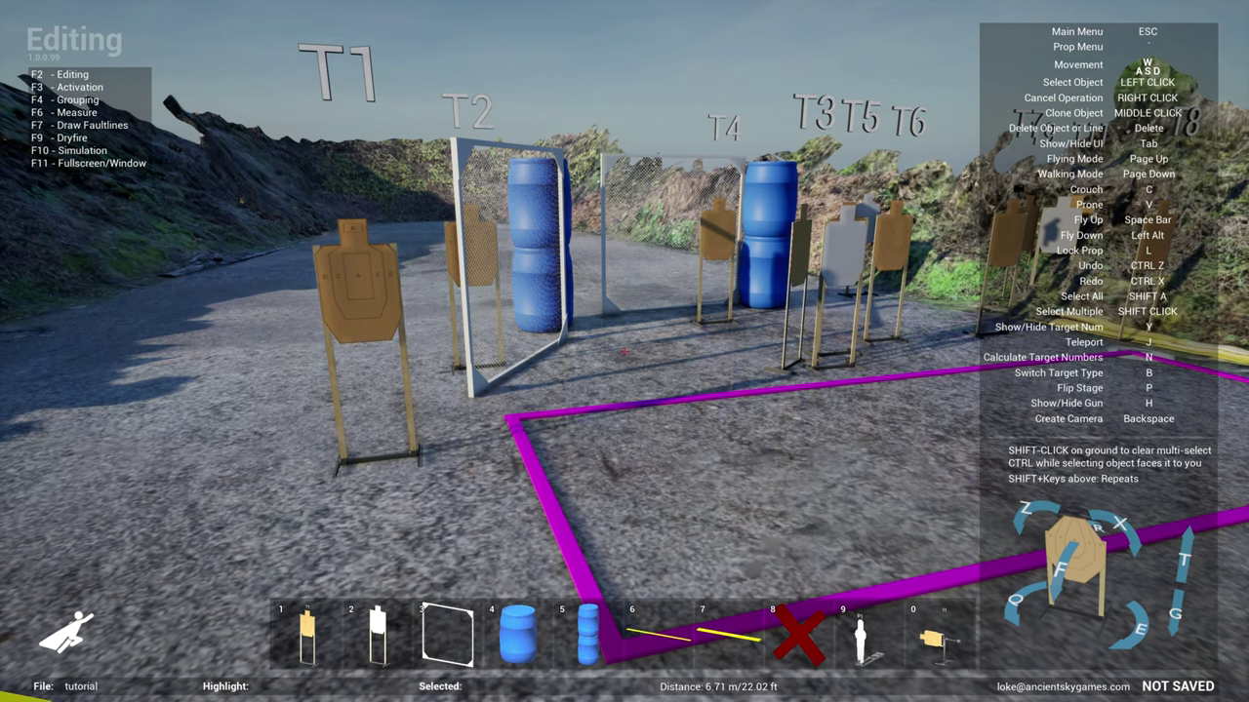
Reopen the sky settings, set the indoor environment to Bright, and accept the change
{"action": "key", "text": "Escape"}
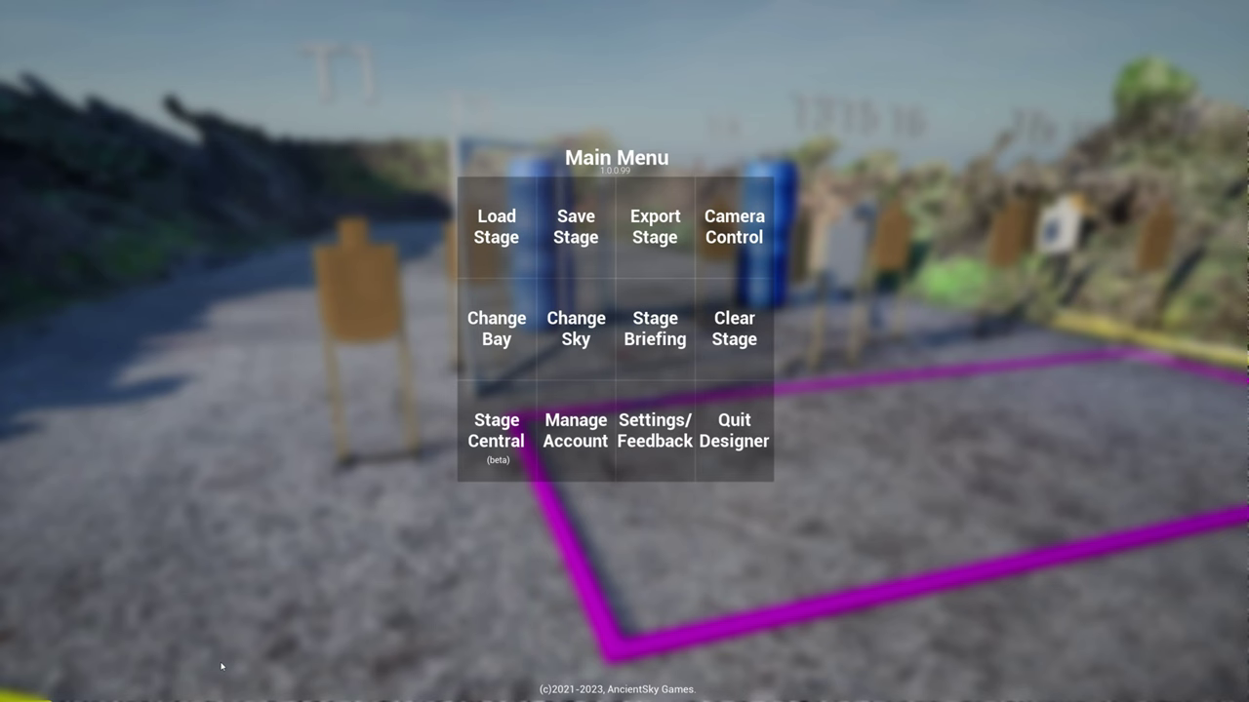
{"action": "left_click", "coordinate": [595, 339]}
{"action": "left_click", "coordinate": [115, 543]}
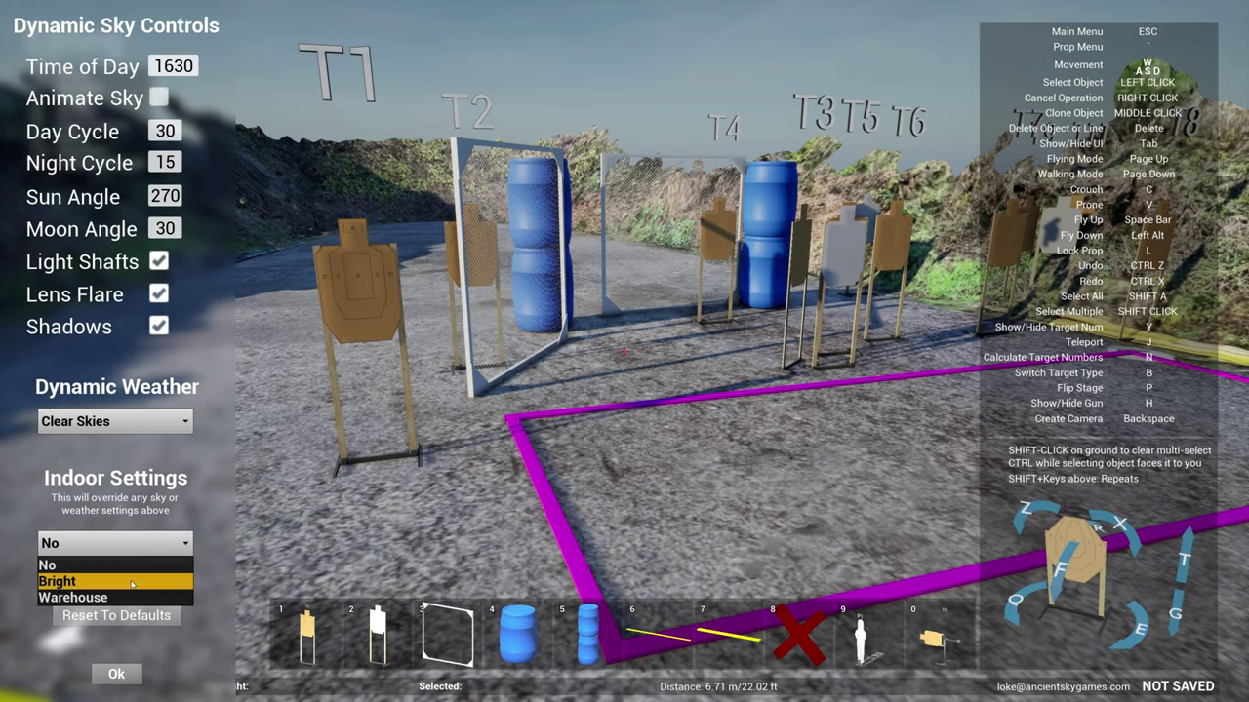
{"action": "left_click", "coordinate": [131, 582]}
{"action": "left_click", "coordinate": [116, 674]}
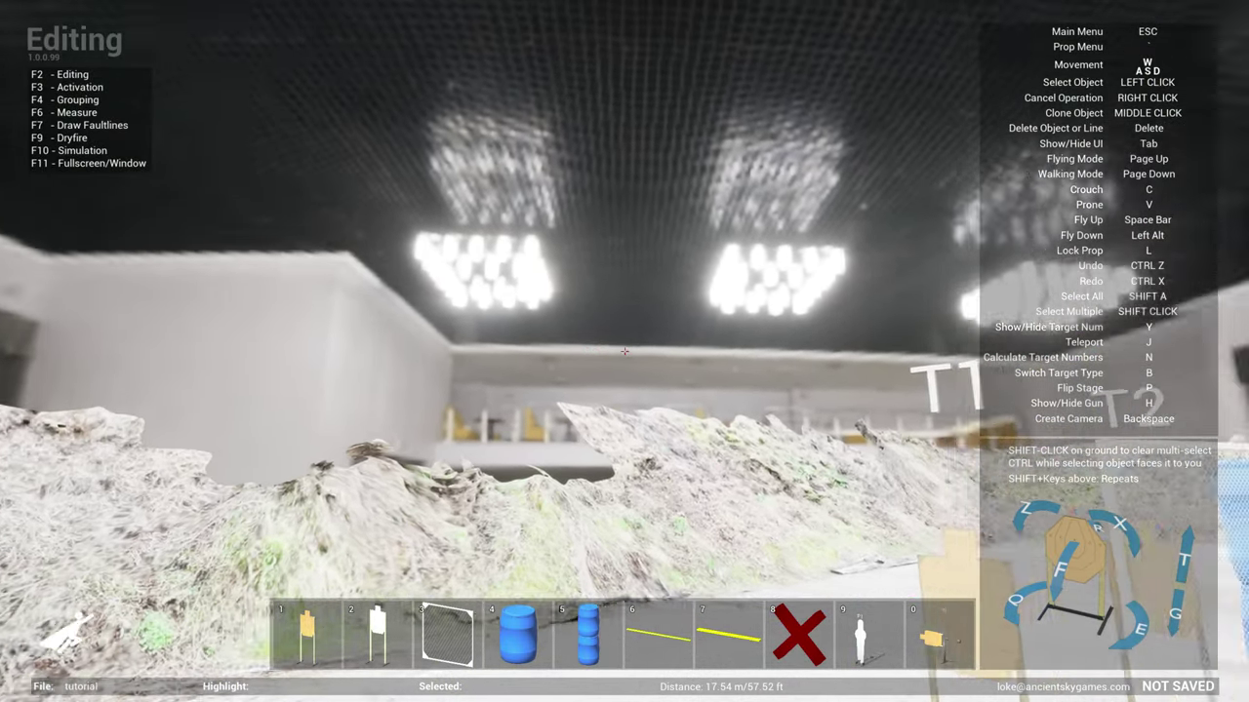
Inspect the bright indoor stage, switch the indoor environment to Warehouse, and accept the sky settings
{"action": "key", "text": "w"}
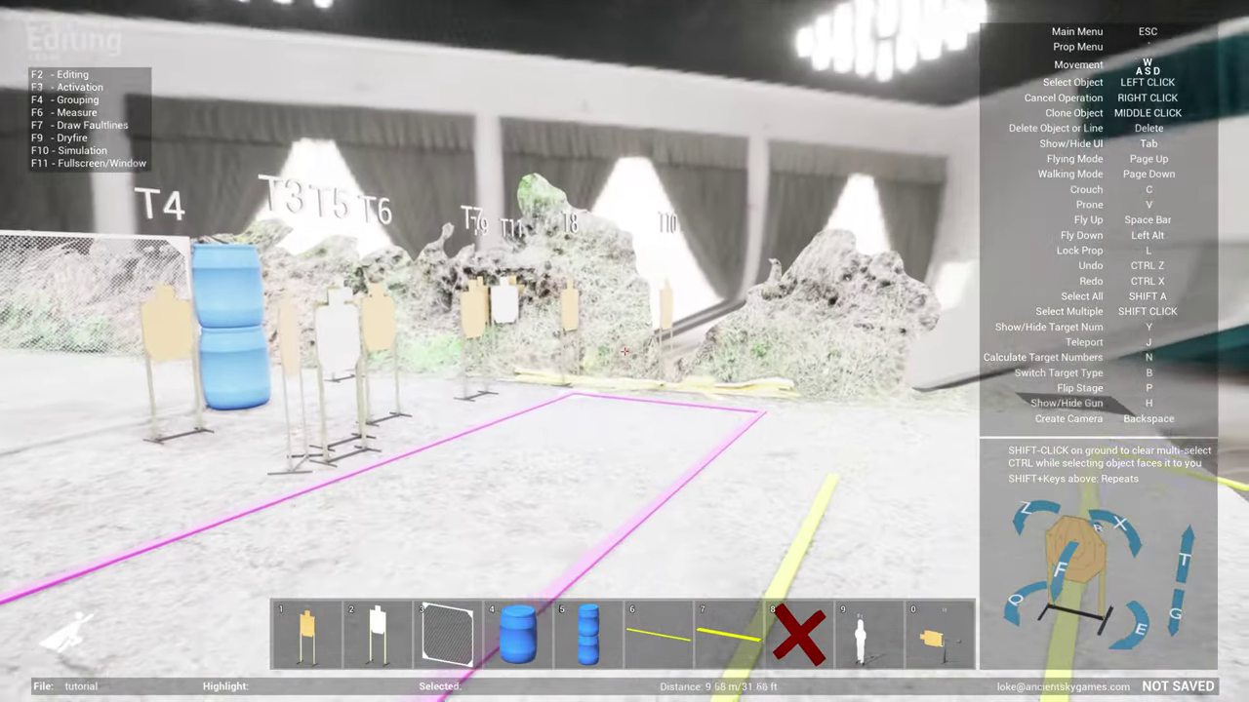
{"action": "key", "text": "s"}
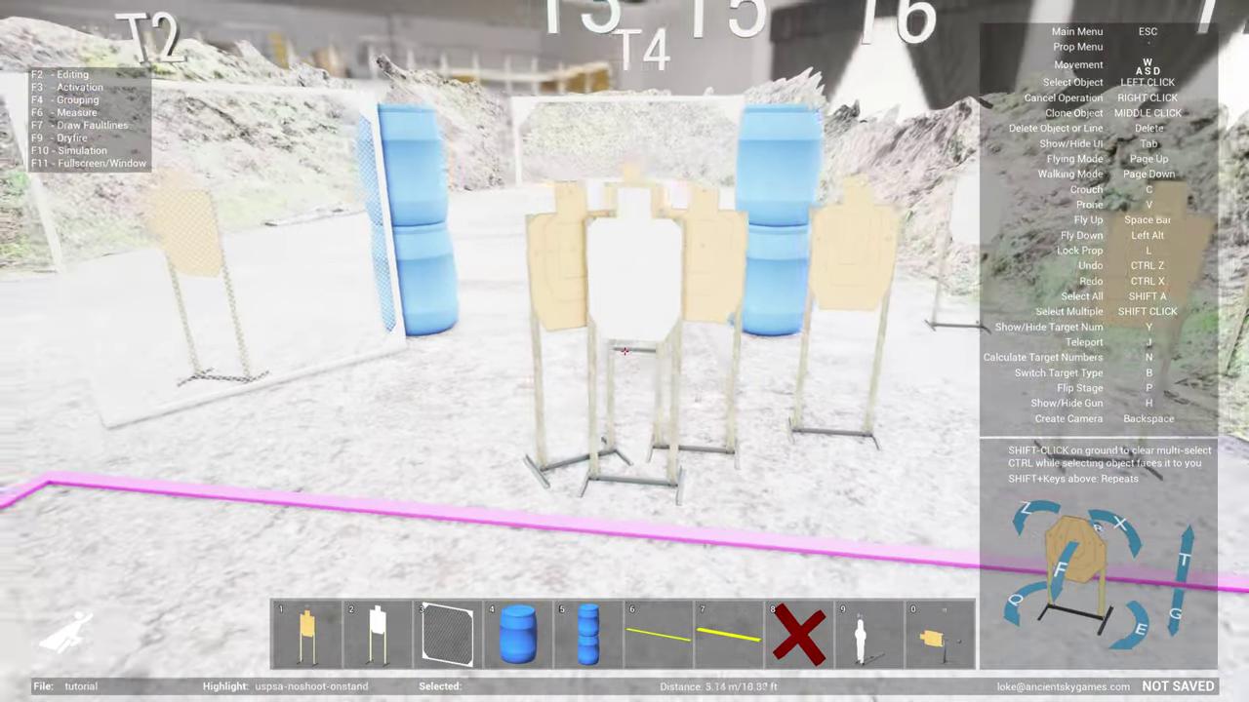
{"action": "key", "text": "Escape"}
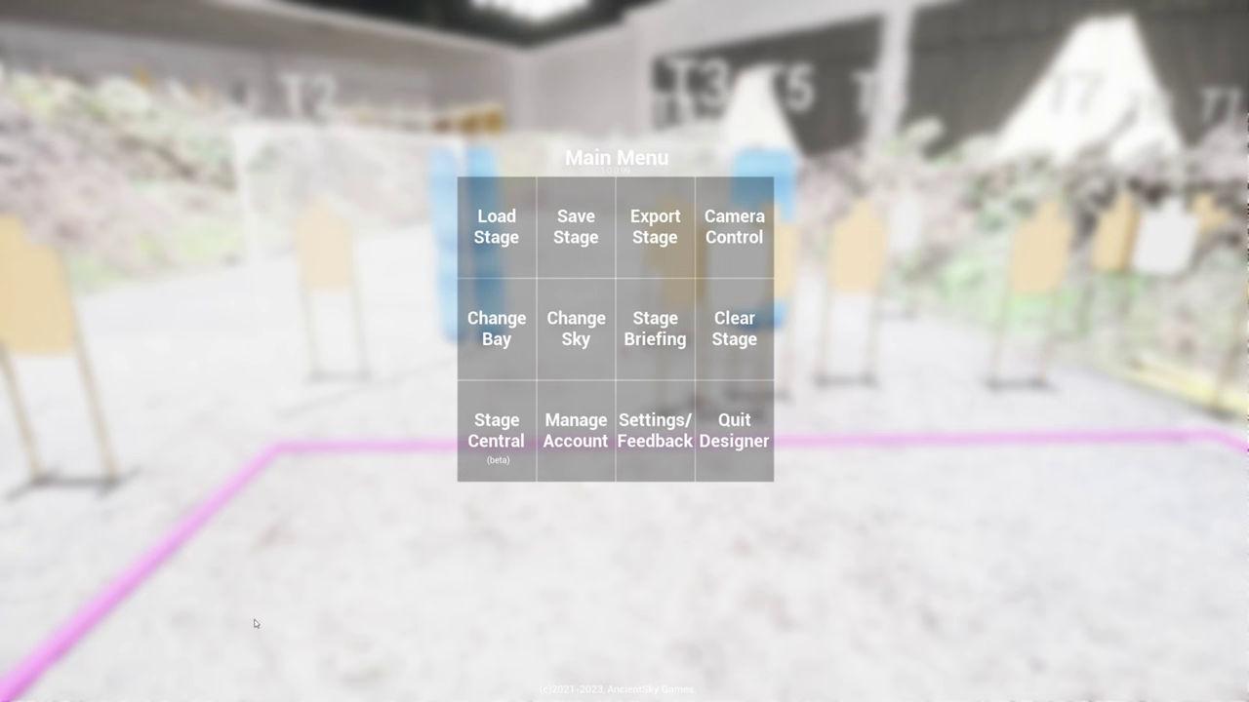
{"action": "left_click", "coordinate": [576, 324]}
{"action": "left_click", "coordinate": [115, 543]}
{"action": "left_click", "coordinate": [78, 594]}
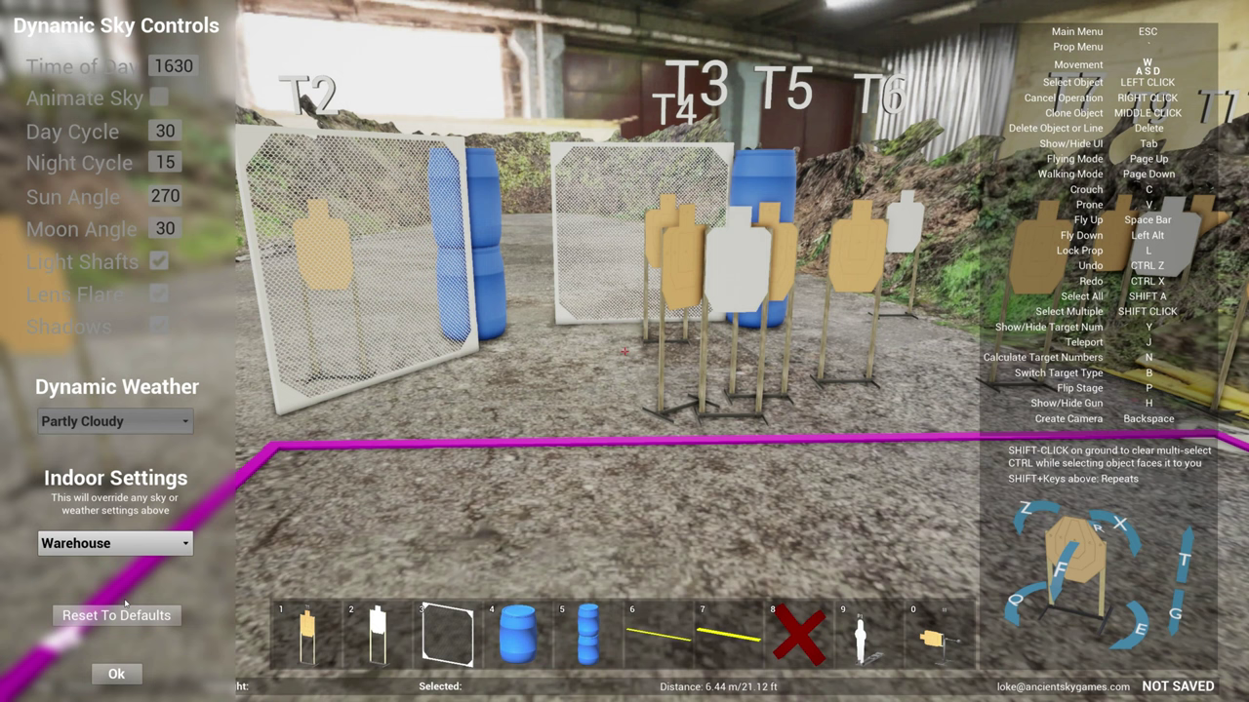
{"action": "left_click", "coordinate": [116, 674]}
Look over the stage inside the warehouse environment and bring up the main menu
{"action": "key", "text": "s"}
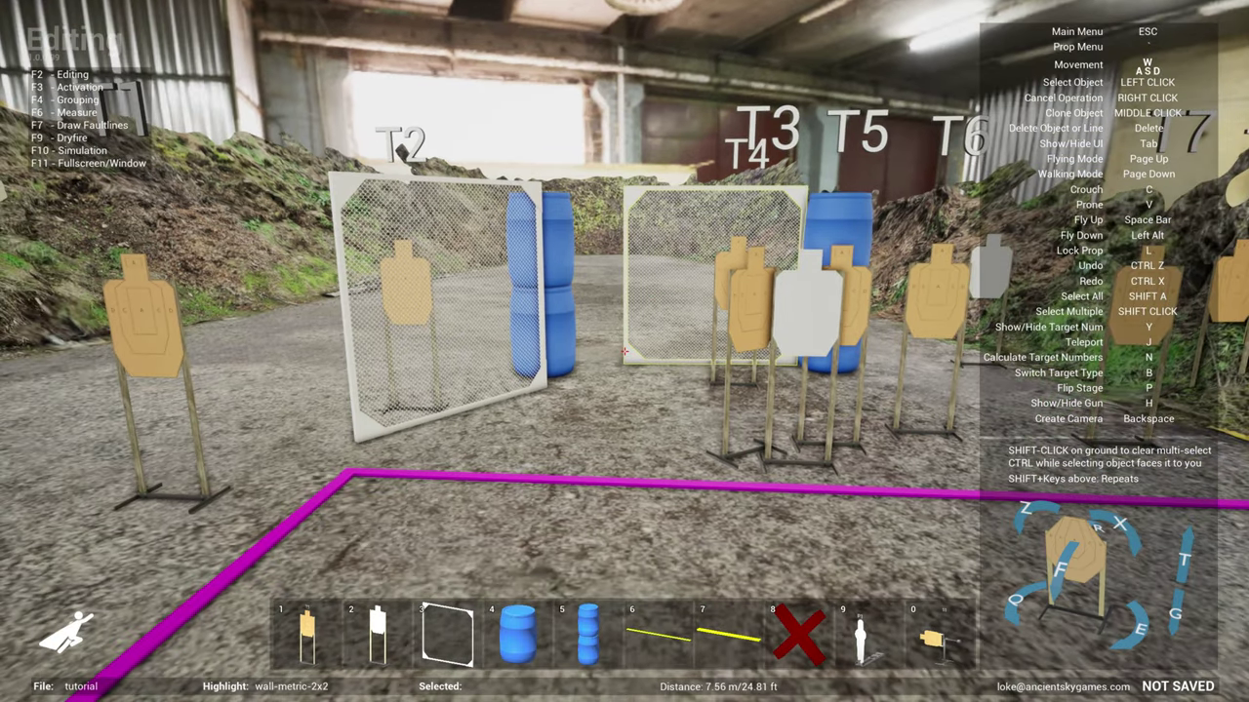
{"action": "key", "text": "d"}
{"action": "key", "text": "a"}
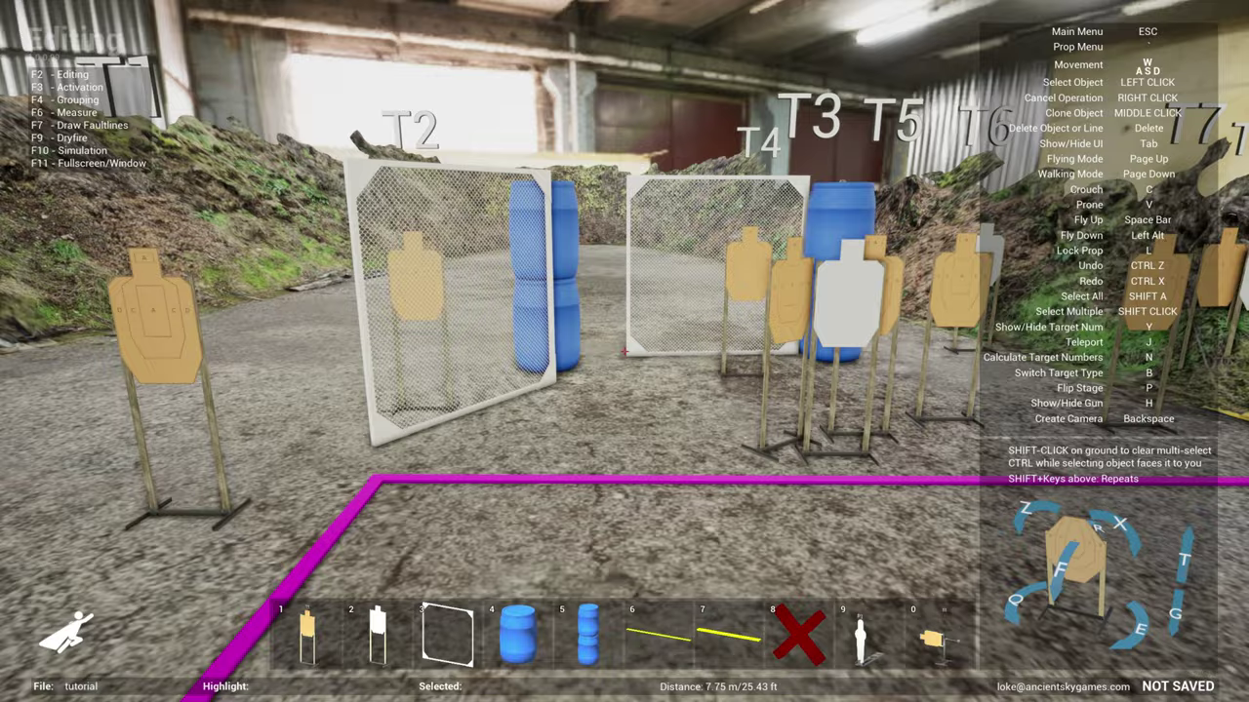
{"action": "key", "text": "Escape"}
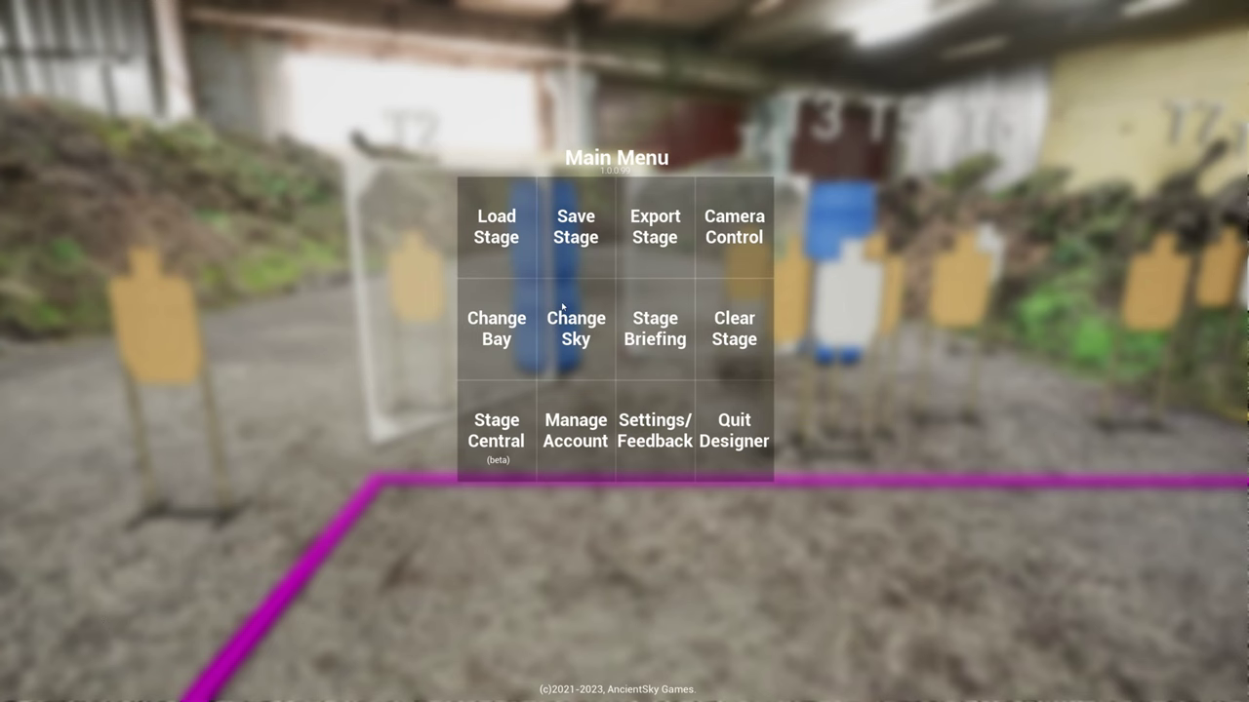